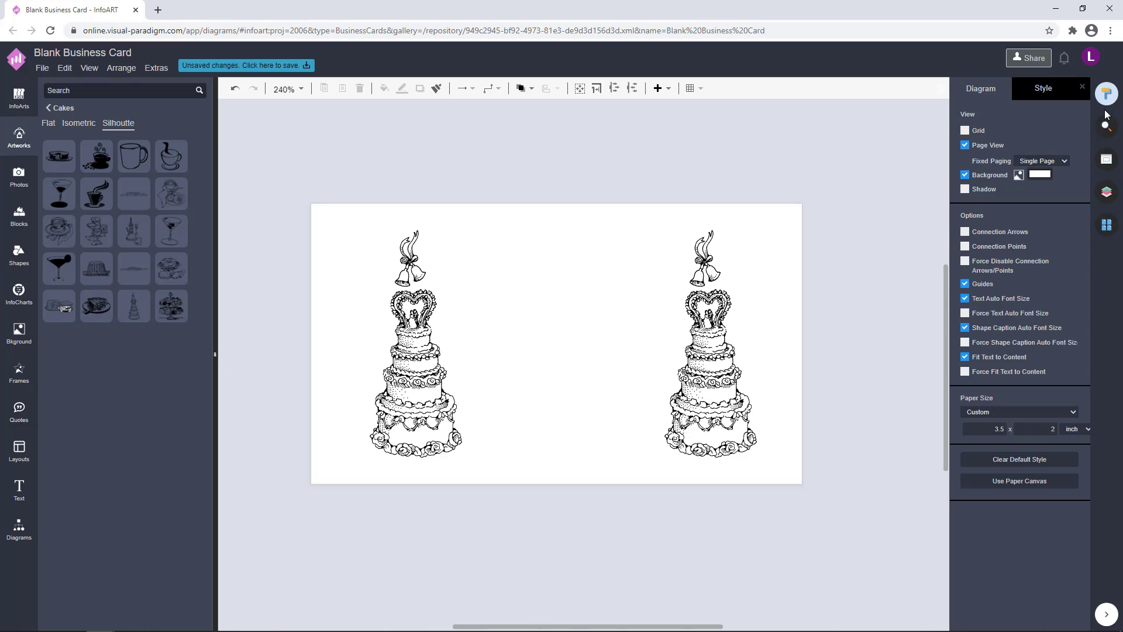
# - Change the card's background from white to a pale pink
pyautogui.click(1039, 174)
pyautogui.click(1083, 441)
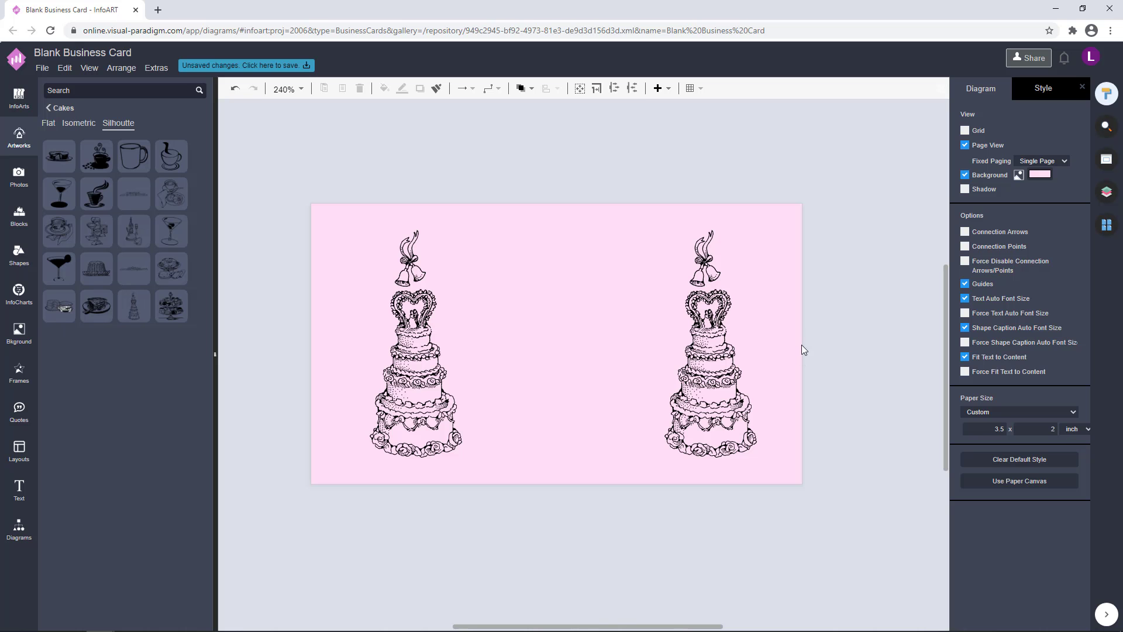
pyautogui.click(1039, 174)
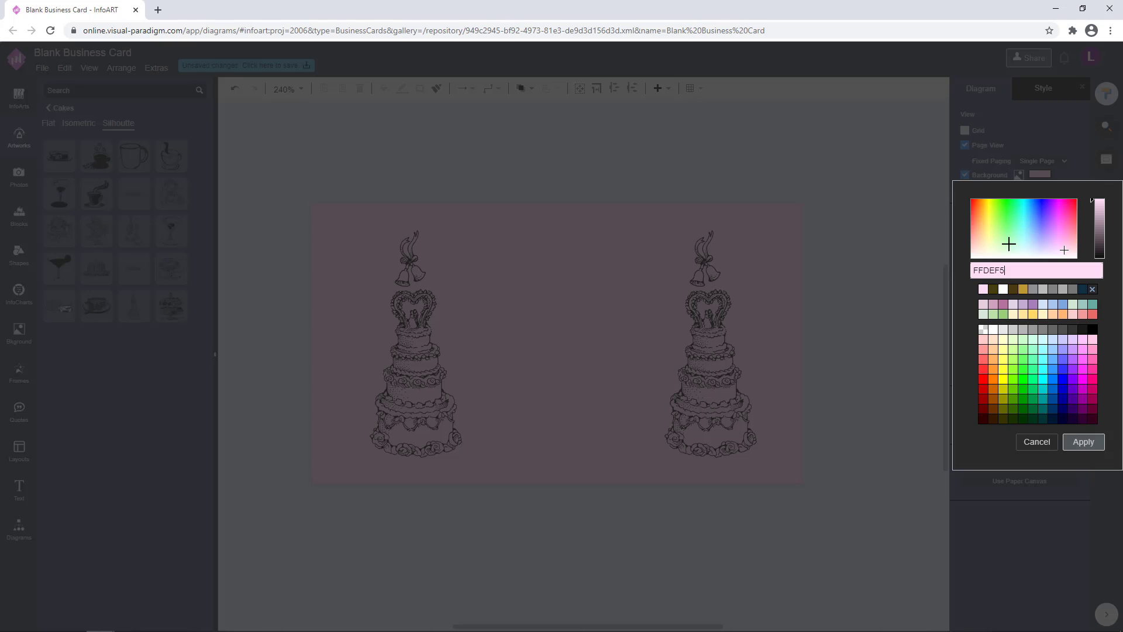
pyautogui.hotkey('ctrl', 'v')
pyautogui.click(1083, 441)
# - Recolour the right wedding cake artwork white
pyautogui.click(681, 376)
pyautogui.keyDown('shift'); pyautogui.click(418, 380); pyautogui.keyUp('shift')
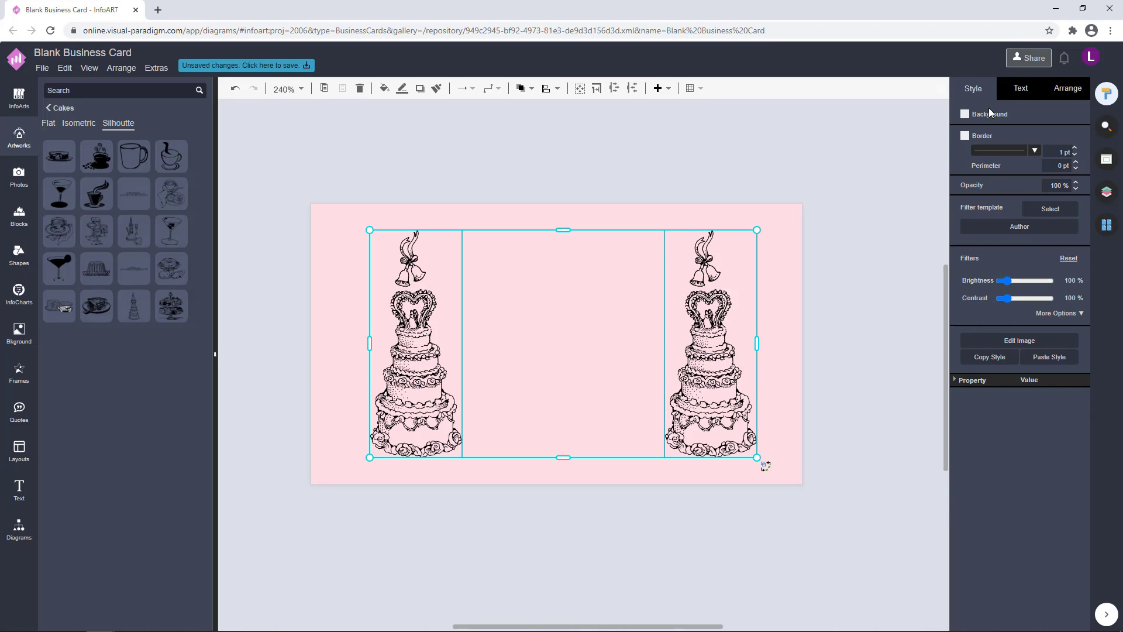
pyautogui.click(848, 292)
pyautogui.click(708, 351)
pyautogui.click(968, 134)
pyautogui.click(993, 292)
pyautogui.click(1083, 403)
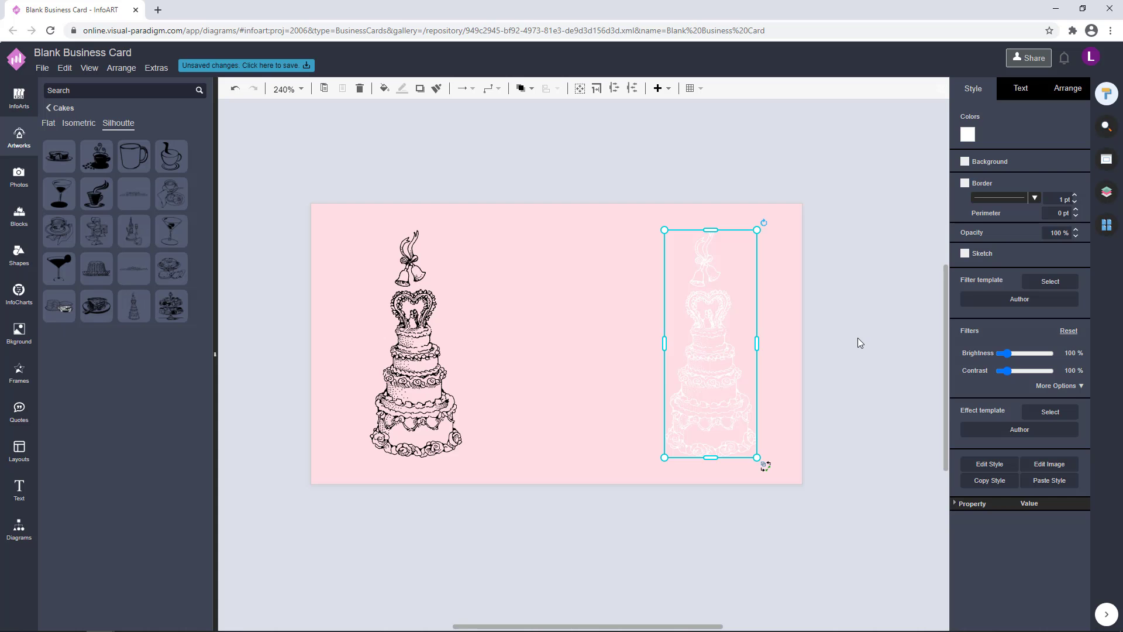
# - Delete the white wedding cake on the right, and undo that deletion
pyautogui.click(858, 340)
pyautogui.click(725, 377)
pyautogui.press('Delete')
pyautogui.click(409, 349)
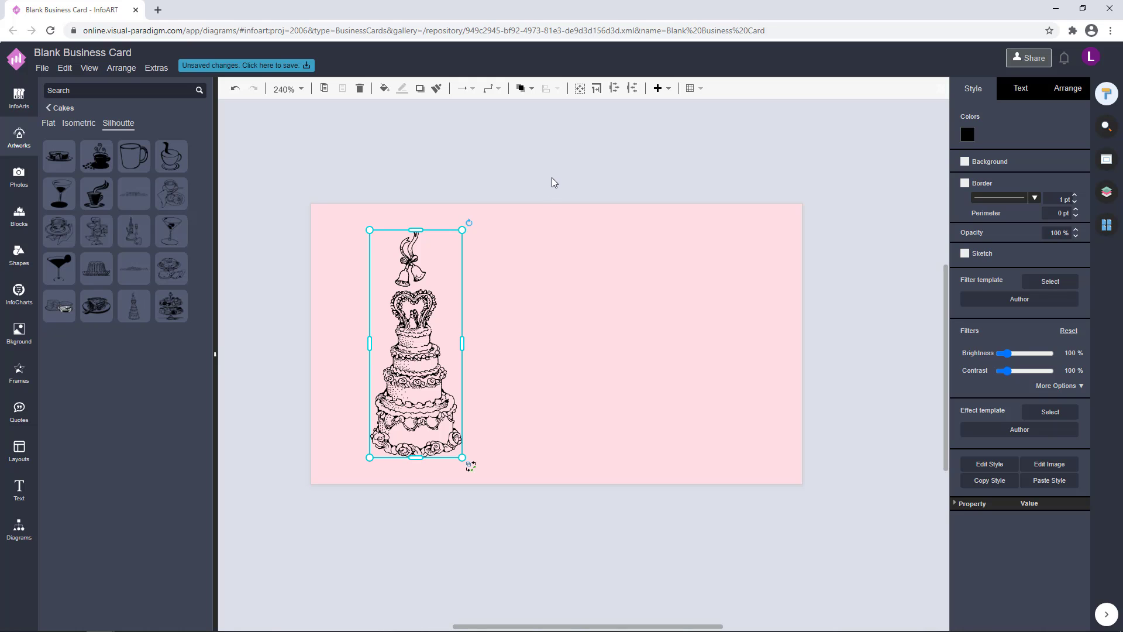
pyautogui.hotkey('ctrl', 'z')
pyautogui.hotkey('ctrl', 'z')
pyautogui.hotkey('ctrl', 'z')
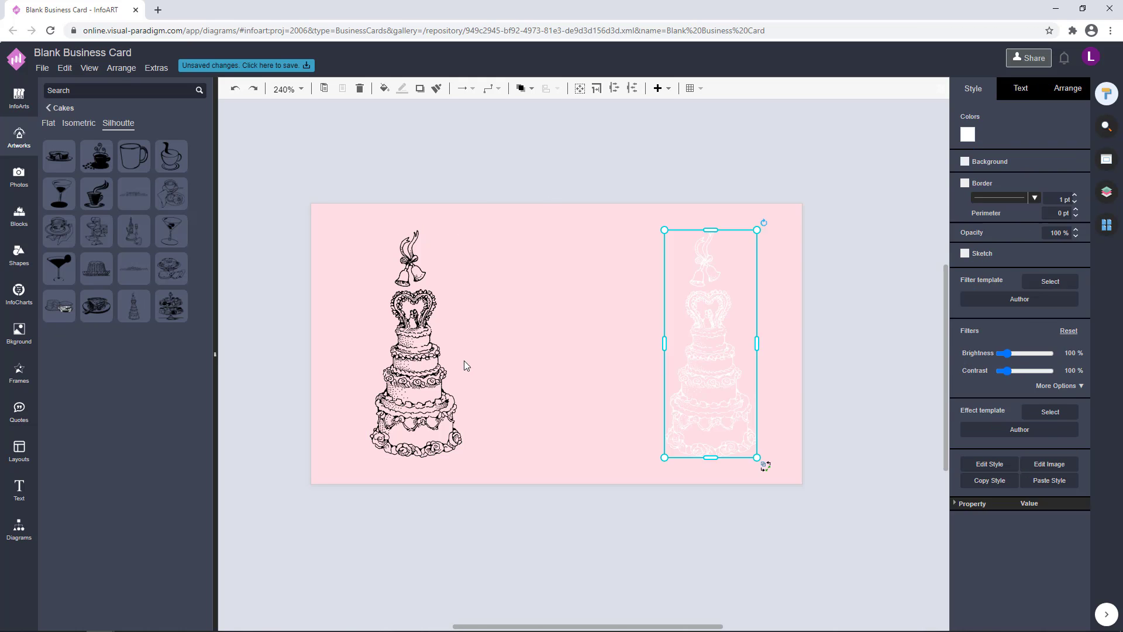
# - Replace both wedding cakes with the pink-frosted, blue-cupped cupcake from the flat Cakes artworks, placed in the card's upper-left area
pyautogui.click(49, 107)
pyautogui.click(87, 233)
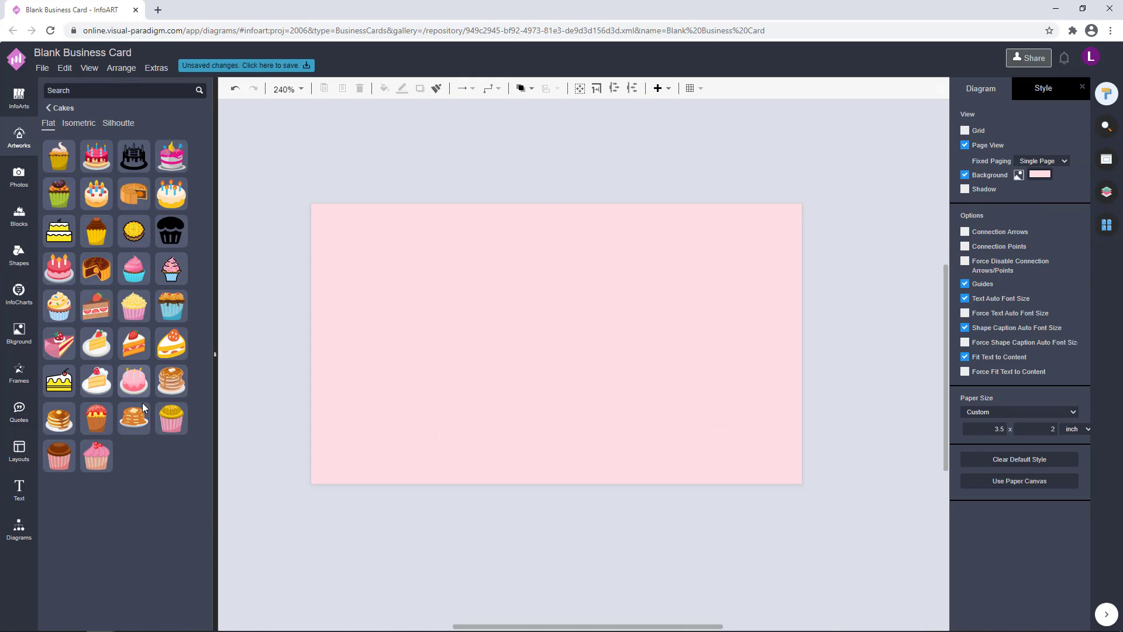
pyautogui.click(170, 276)
pyautogui.moveTo(614, 463); pyautogui.dragTo(368, 294)
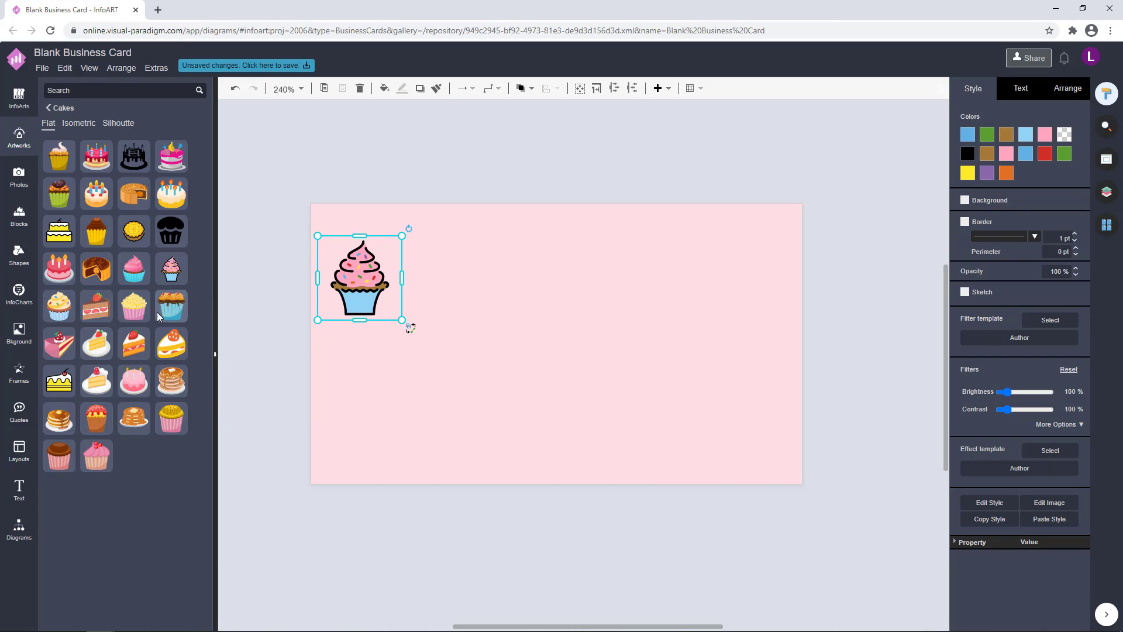
# - Tilt the cupcake 30° clockwise, enlarge it to about 87 pt and let it overhang the card's upper-left edge
pyautogui.moveTo(424, 250); pyautogui.dragTo(429, 263)
pyautogui.moveTo(351, 285); pyautogui.dragTo(318, 253)
pyautogui.click(350, 306)
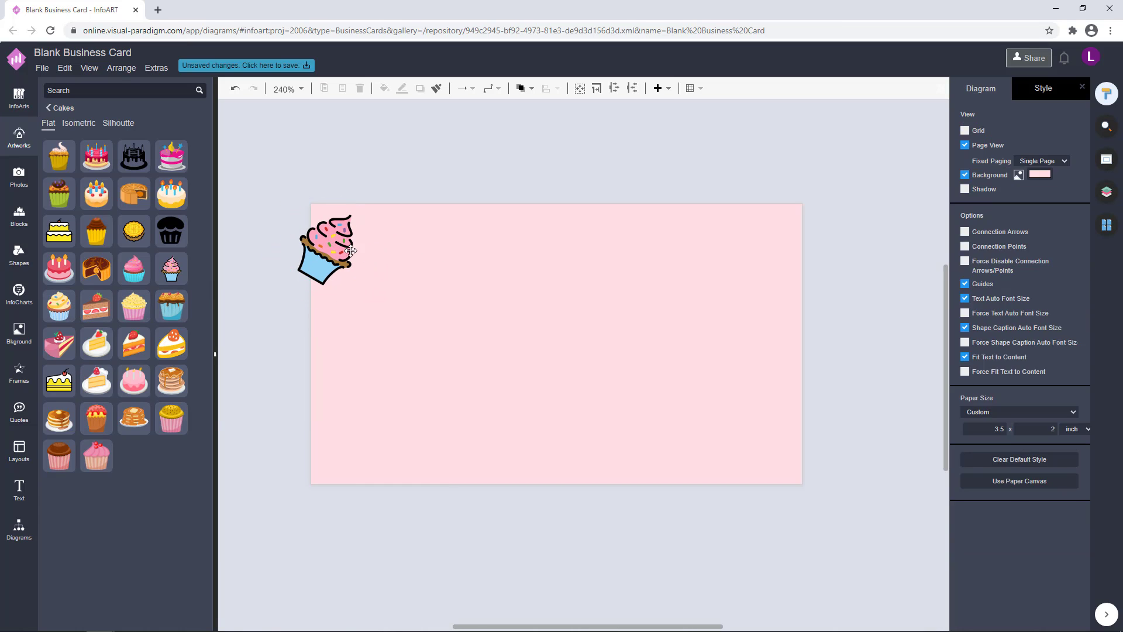
pyautogui.click(337, 257)
pyautogui.moveTo(344, 303); pyautogui.dragTo(357, 353)
pyautogui.moveTo(337, 279); pyautogui.dragTo(346, 266)
# - Duplicate the tilted cupcake below the original and shrink the copy to about 51 pt
pyautogui.click(373, 350)
pyautogui.moveTo(348, 296); pyautogui.dragTo(348, 376)
pyautogui.moveTo(428, 323); pyautogui.dragTo(356, 341)
pyautogui.moveTo(311, 354); pyautogui.dragTo(373, 343)
pyautogui.click(404, 304)
pyautogui.click(386, 293)
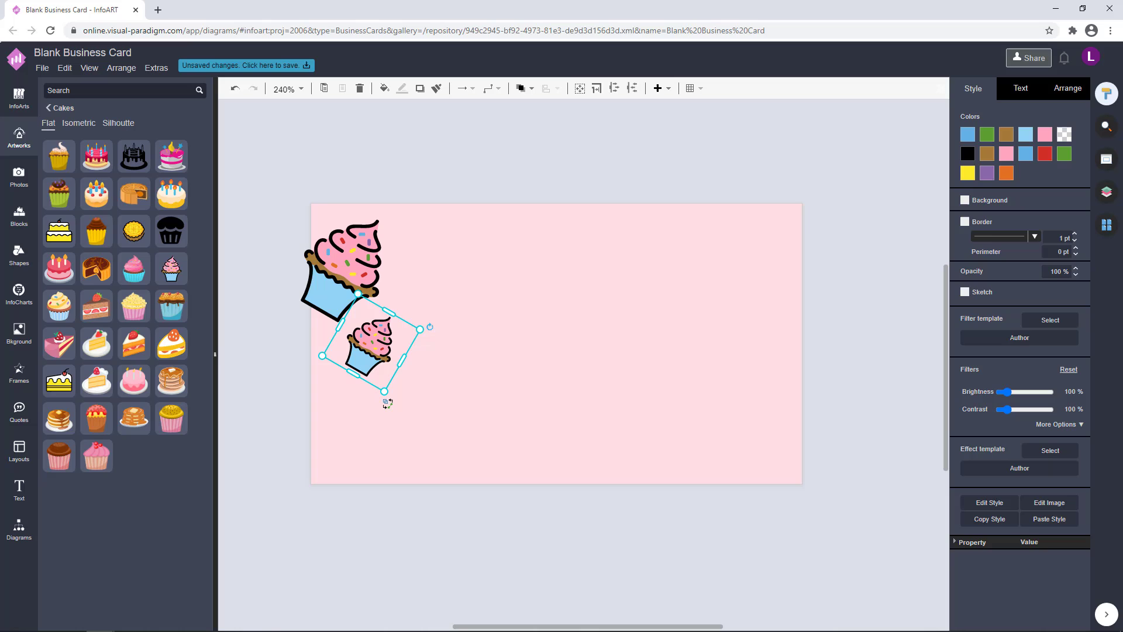
# - Rotate the small cupcake to -30° so it leans left, and shift it slightly right to about 27 pt from the left
pyautogui.click(472, 318)
pyautogui.click(382, 349)
pyautogui.click(1073, 91)
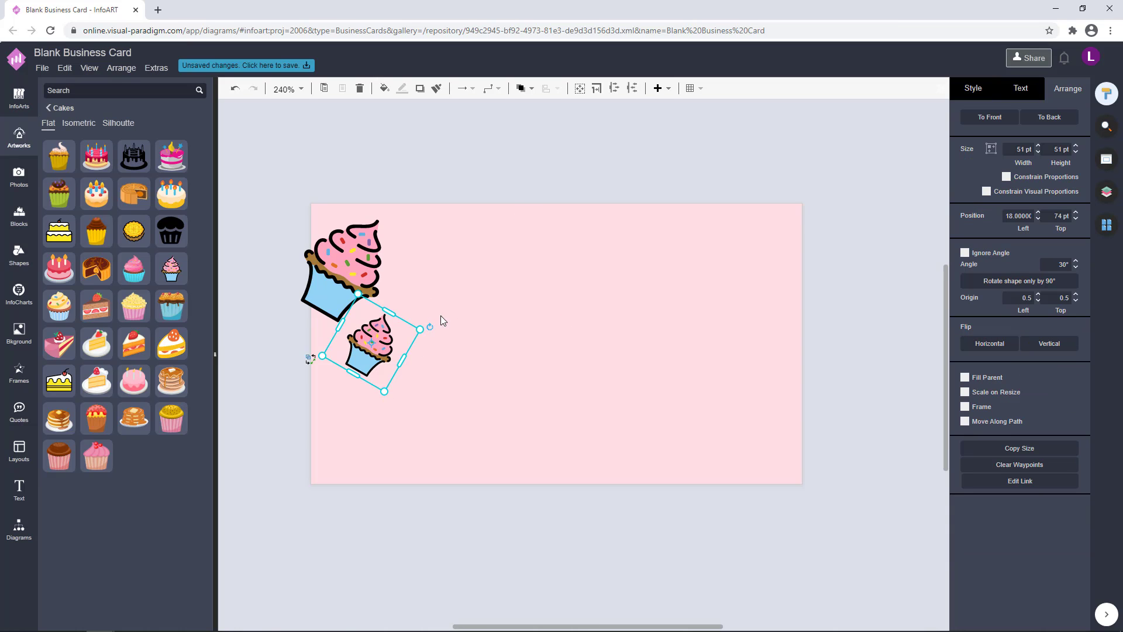
pyautogui.click(314, 358)
pyautogui.moveTo(375, 344); pyautogui.dragTo(384, 344)
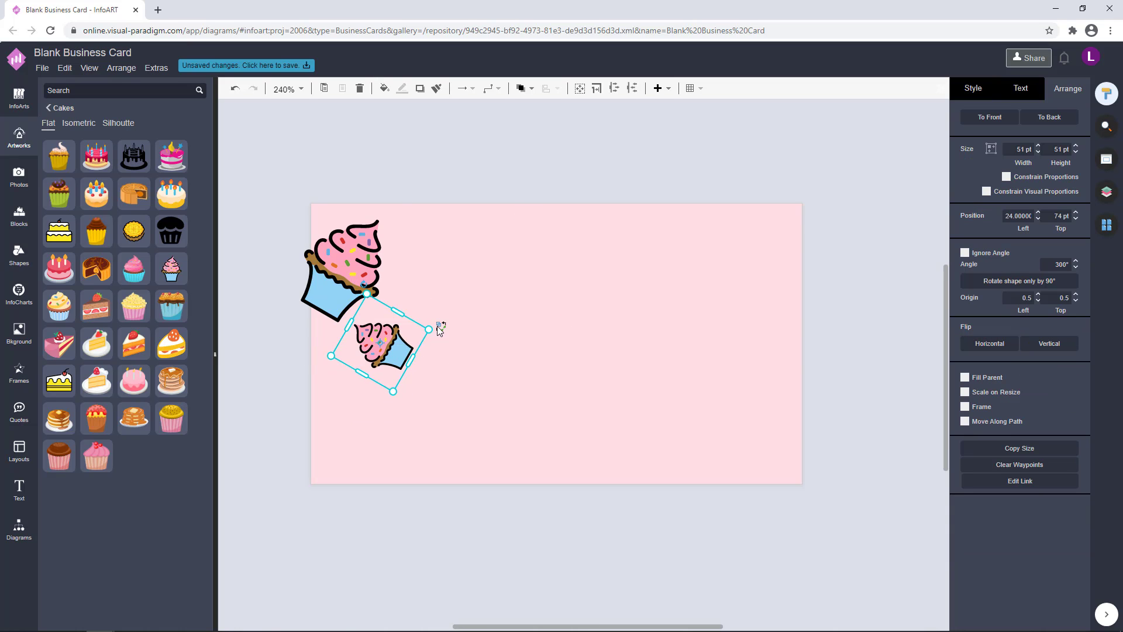
pyautogui.click(406, 401)
pyautogui.click(397, 372)
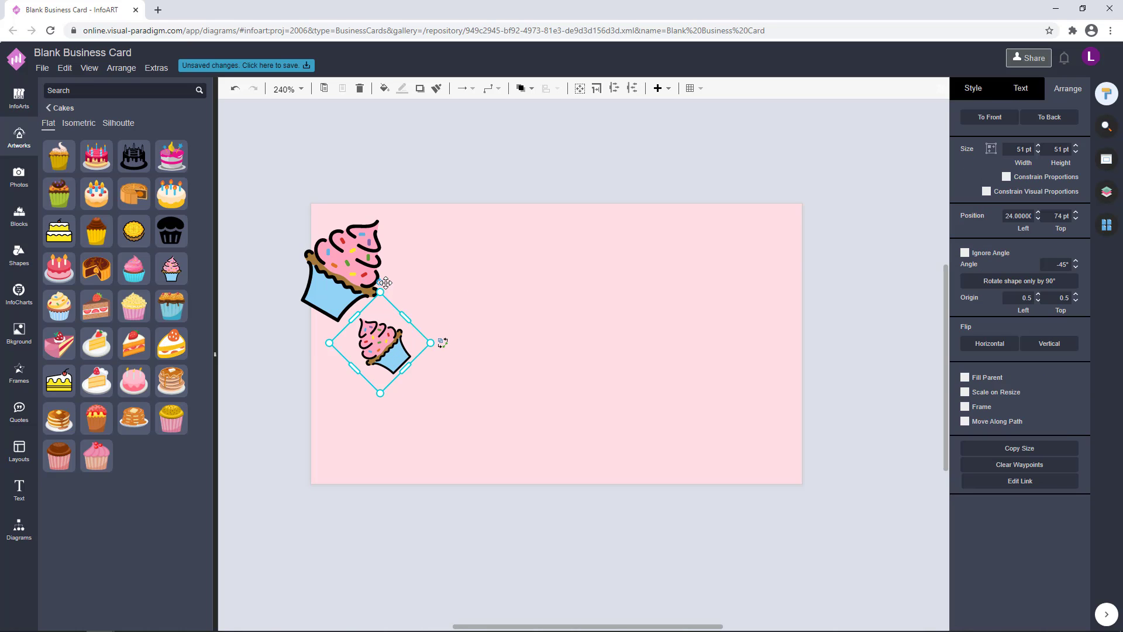
pyautogui.click(488, 286)
pyautogui.moveTo(400, 354); pyautogui.dragTo(405, 355)
pyautogui.click(552, 295)
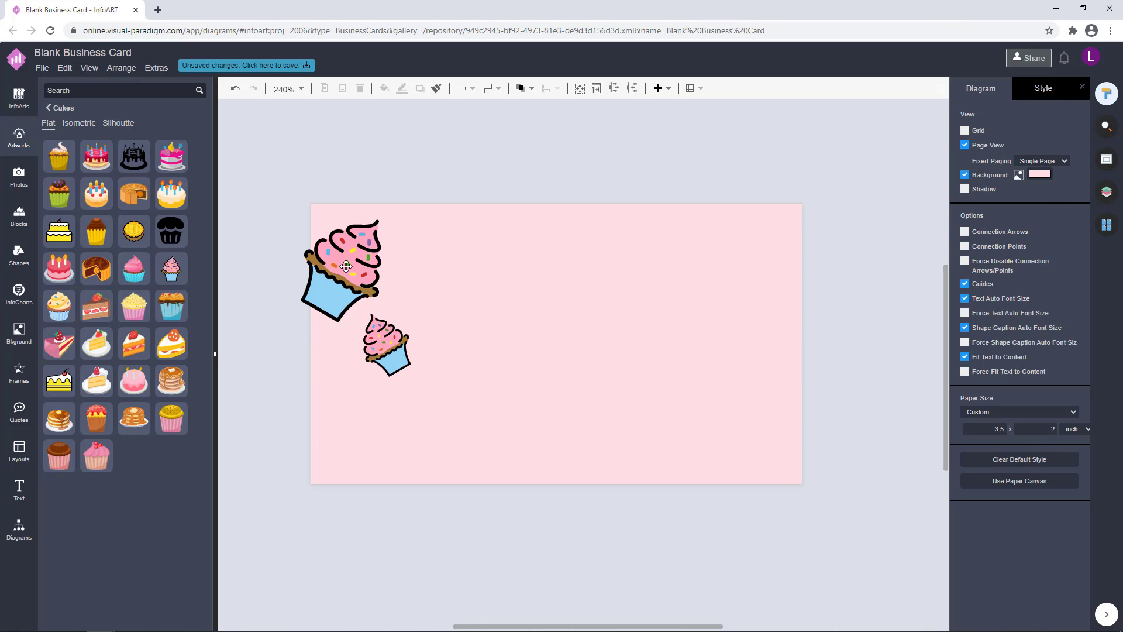
# - Copy the large cupcake to the card's lower-left corner and reduce the copy to about 78 pt
pyautogui.moveTo(346, 267); pyautogui.dragTo(346, 435)
pyautogui.moveTo(372, 518)
pyautogui.mouseDown()
pyautogui.moveTo(355, 450)
pyautogui.moveTo(368, 498)
pyautogui.mouseUp()
pyautogui.moveTo(346, 424); pyautogui.dragTo(342, 420)
pyautogui.click(518, 384)
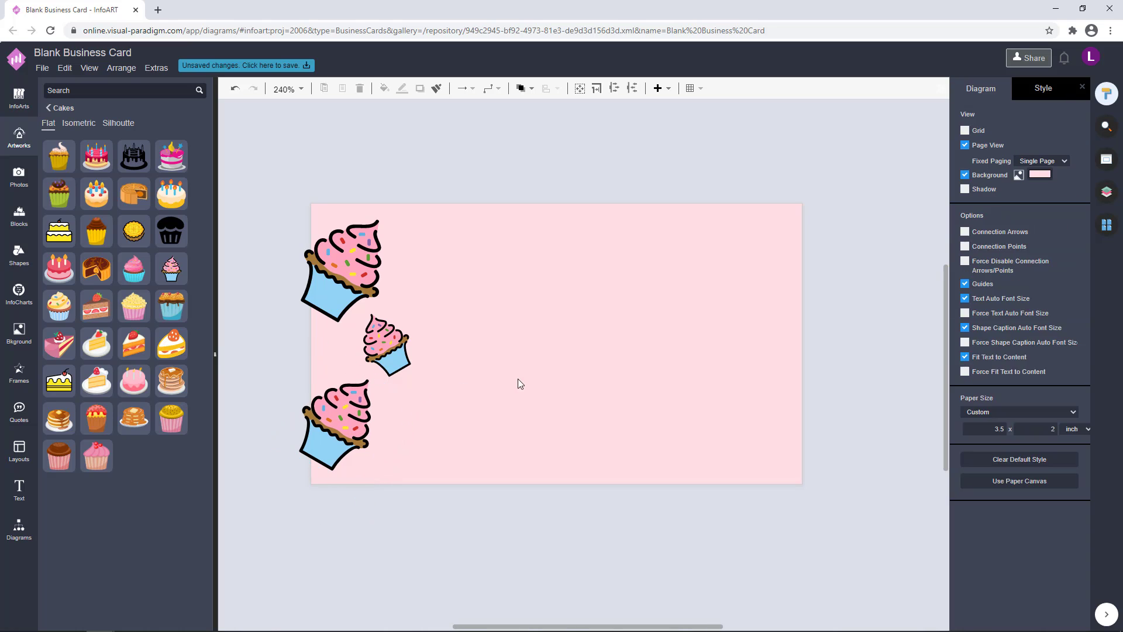
# - Nudge the upper-left cupcake up slightly and make the small middle cupcake a little smaller
pyautogui.click(355, 408)
pyautogui.click(387, 354)
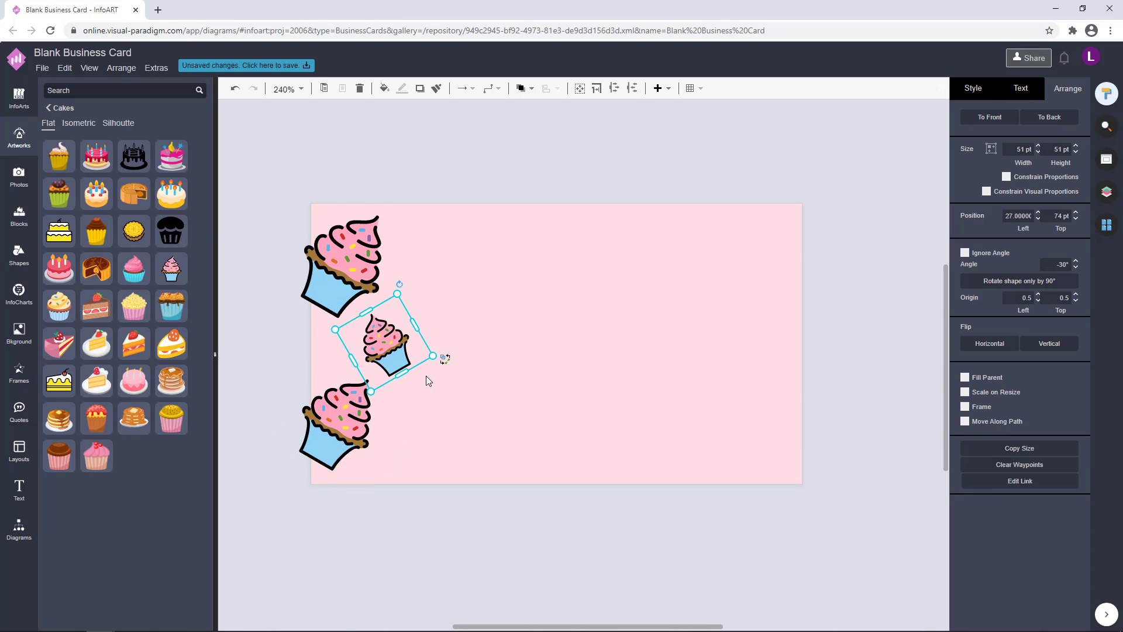
pyautogui.moveTo(414, 355); pyautogui.dragTo(419, 354)
pyautogui.click(460, 303)
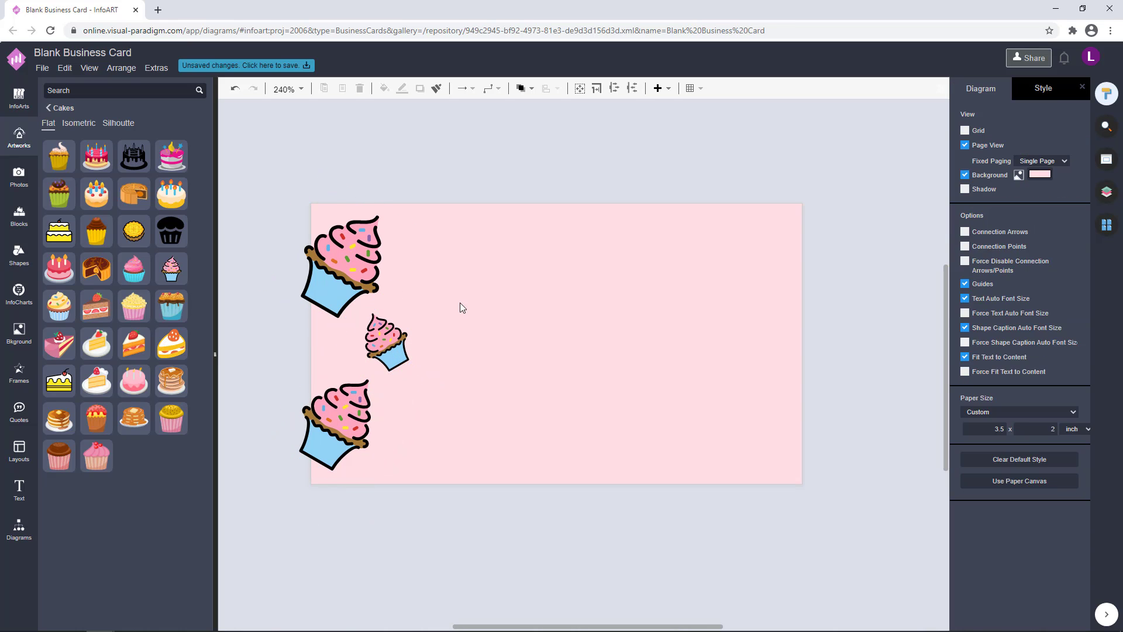
# - Rotate the lower-left cupcake to 40° and nudge the small middle cupcake slightly up
pyautogui.click(353, 410)
pyautogui.click(429, 393)
pyautogui.click(350, 412)
pyautogui.moveTo(421, 392); pyautogui.dragTo(427, 408)
pyautogui.click(444, 381)
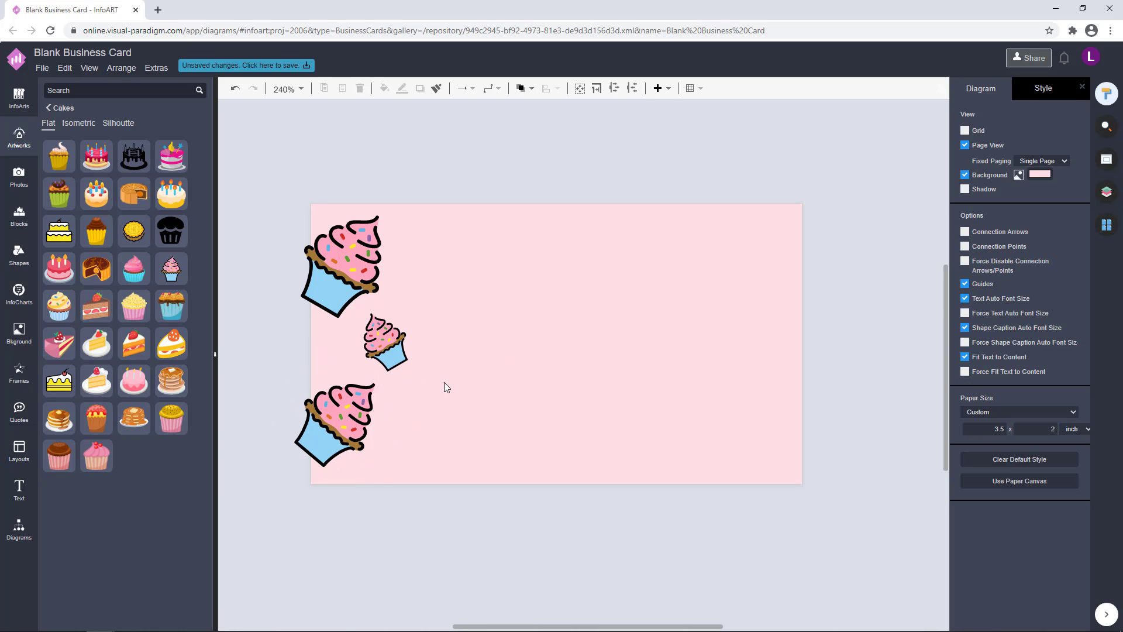
pyautogui.moveTo(388, 344); pyautogui.dragTo(388, 341)
pyautogui.click(531, 291)
# - Try copying the three left cupcakes as a group to the middle of the card, and undo it
pyautogui.click(352, 268)
pyautogui.keyDown('shift'); pyautogui.click(393, 349); pyautogui.keyUp('shift')
pyautogui.keyDown('shift'); pyautogui.click(350, 417); pyautogui.keyUp('shift')
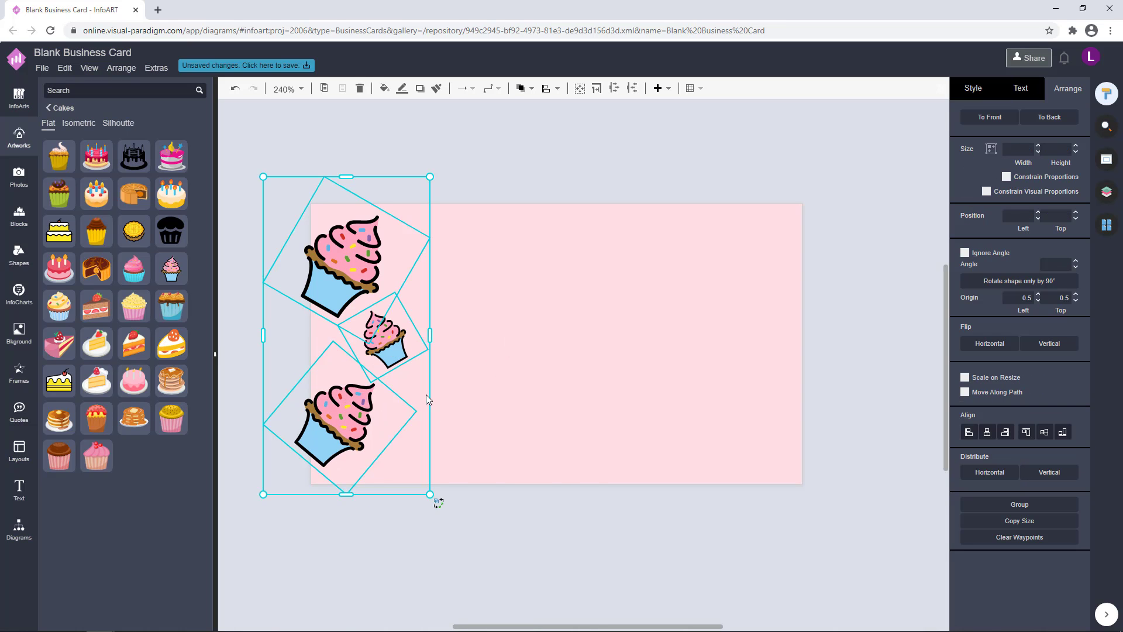
pyautogui.hotkey('ctrl', 'c')
pyautogui.hotkey('ctrl', 'v')
pyautogui.hotkey('ctrl', 'g')
pyautogui.moveTo(458, 383); pyautogui.dragTo(503, 233)
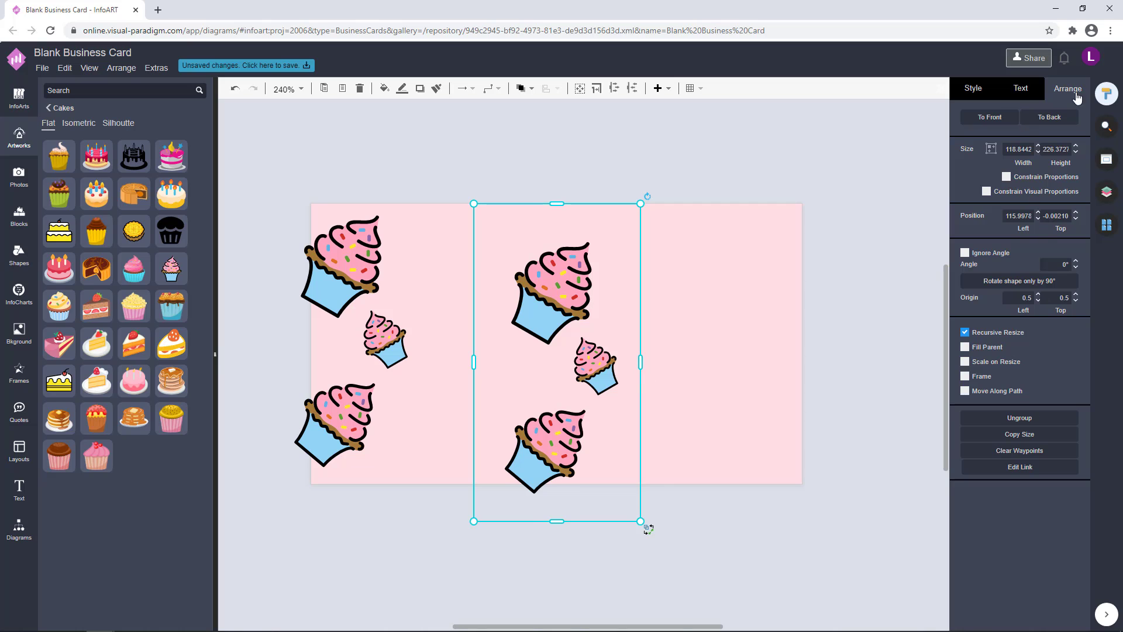
pyautogui.click(736, 405)
pyautogui.hotkey('ctrl', 'z')
pyautogui.hotkey('ctrl', 'z')
pyautogui.hotkey('ctrl', 'z')
# - Try copying the upper-left cupcake to the upper right with different rotations, and discard the copies
pyautogui.click(347, 258)
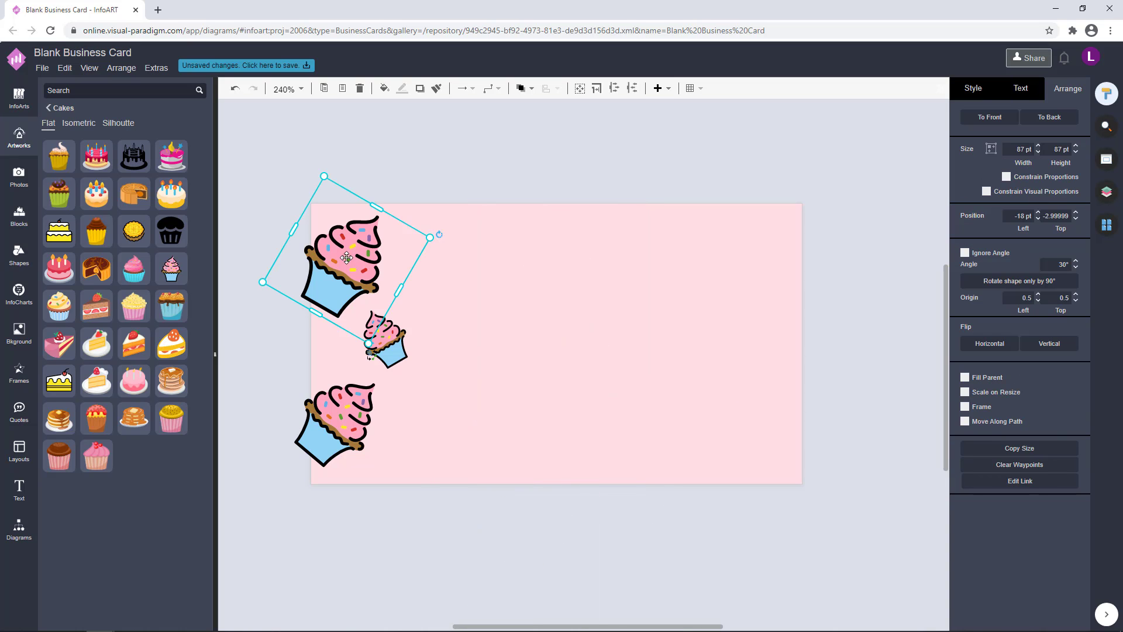
pyautogui.moveTo(346, 258); pyautogui.dragTo(740, 258)
pyautogui.click(834, 232)
pyautogui.click(767, 354)
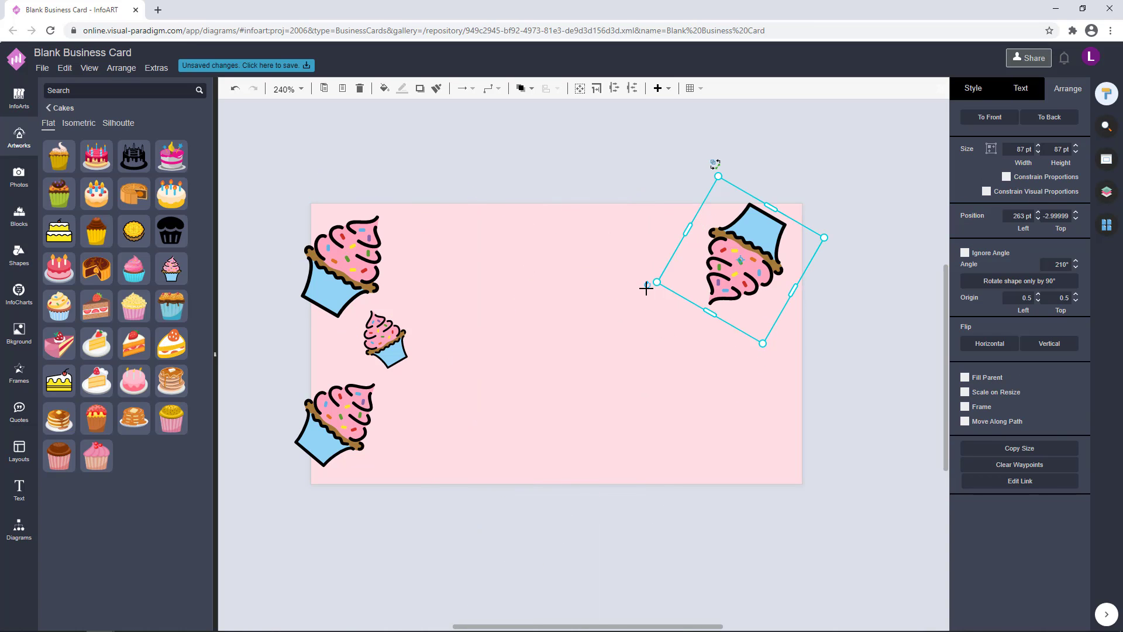
pyautogui.click(715, 164)
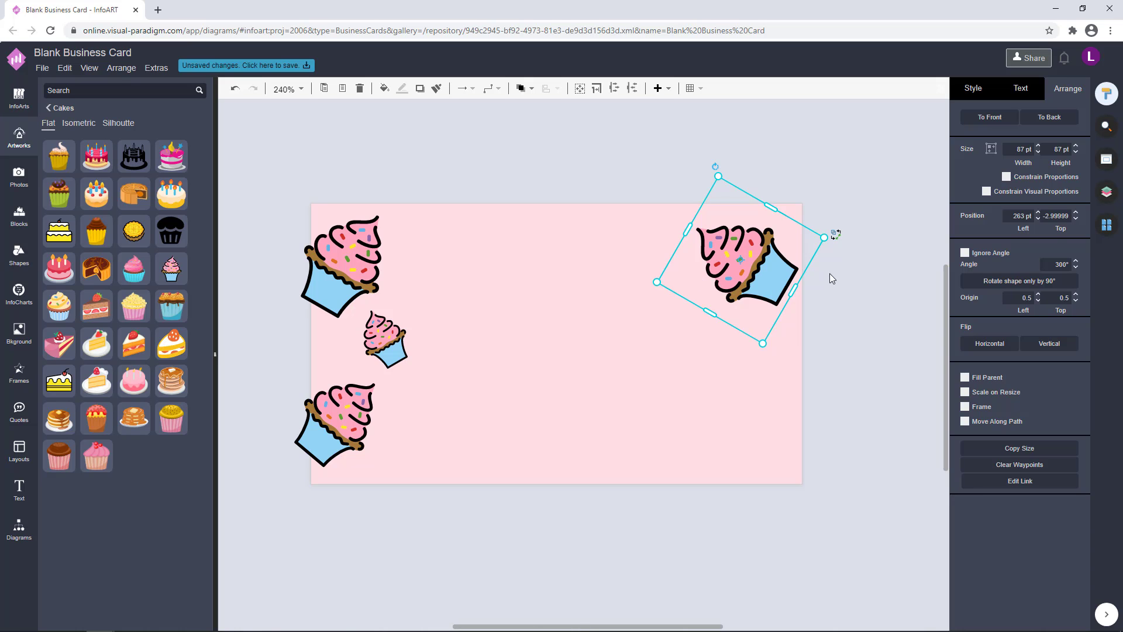
pyautogui.press('Delete')
pyautogui.moveTo(348, 261); pyautogui.dragTo(765, 269)
pyautogui.hotkey('ctrl', 'z')
# - Copy the upper-left cupcake to the card's upper-right area and try flipping the copy horizontally and vertically
pyautogui.moveTo(350, 281); pyautogui.dragTo(760, 281)
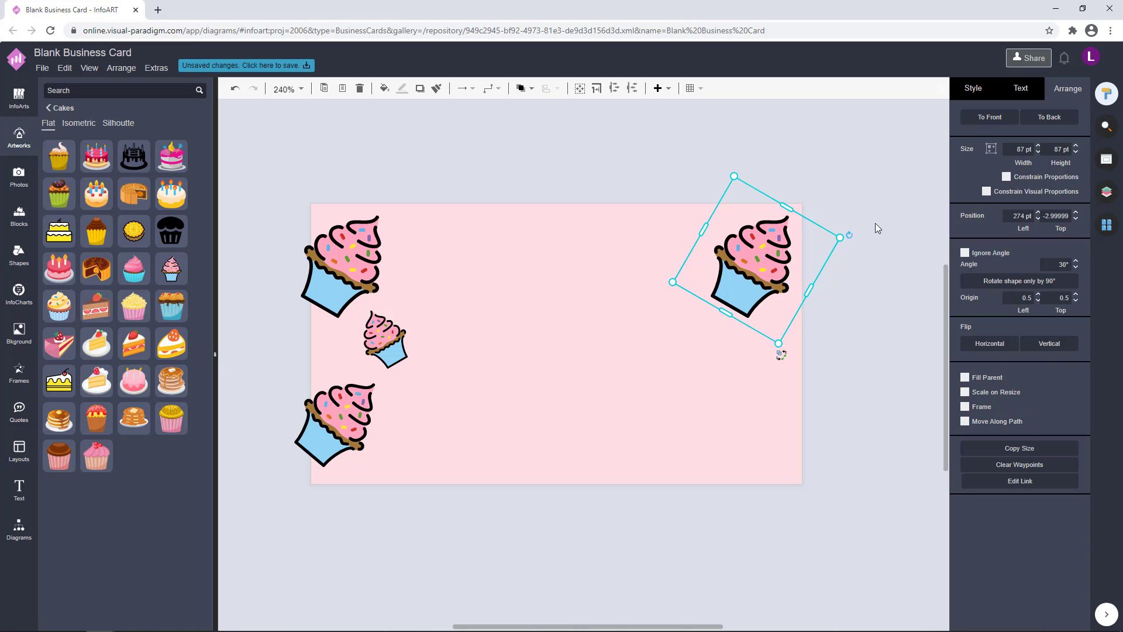
pyautogui.click(1050, 343)
pyautogui.click(995, 345)
pyautogui.click(1050, 345)
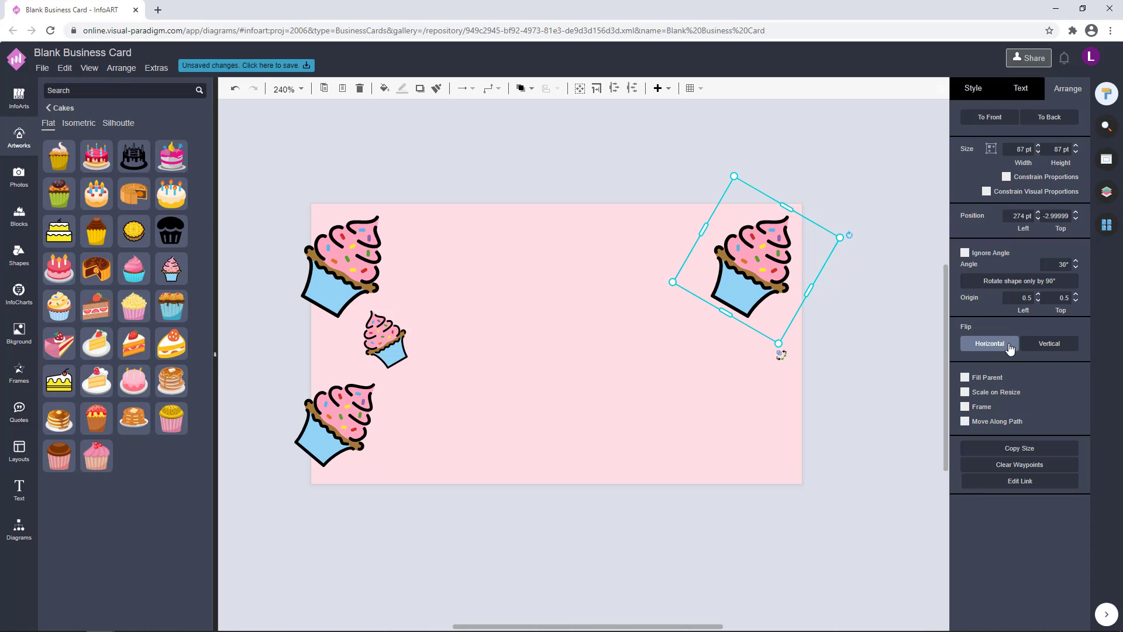
# - Rotate the upper-right cupcake about 45° counterclockwise and shift it right to overhang the card's edge
pyautogui.click(847, 233)
pyautogui.click(781, 353)
pyautogui.click(664, 285)
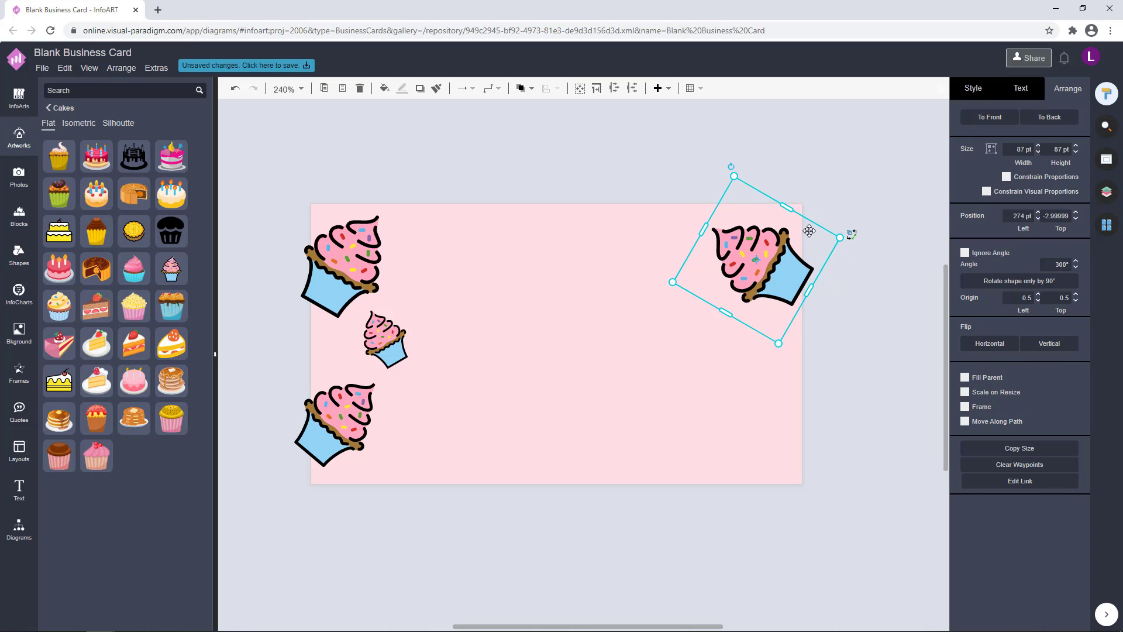
pyautogui.moveTo(730, 166); pyautogui.dragTo(755, 165)
pyautogui.click(842, 168)
pyautogui.moveTo(759, 282); pyautogui.dragTo(775, 283)
pyautogui.click(584, 266)
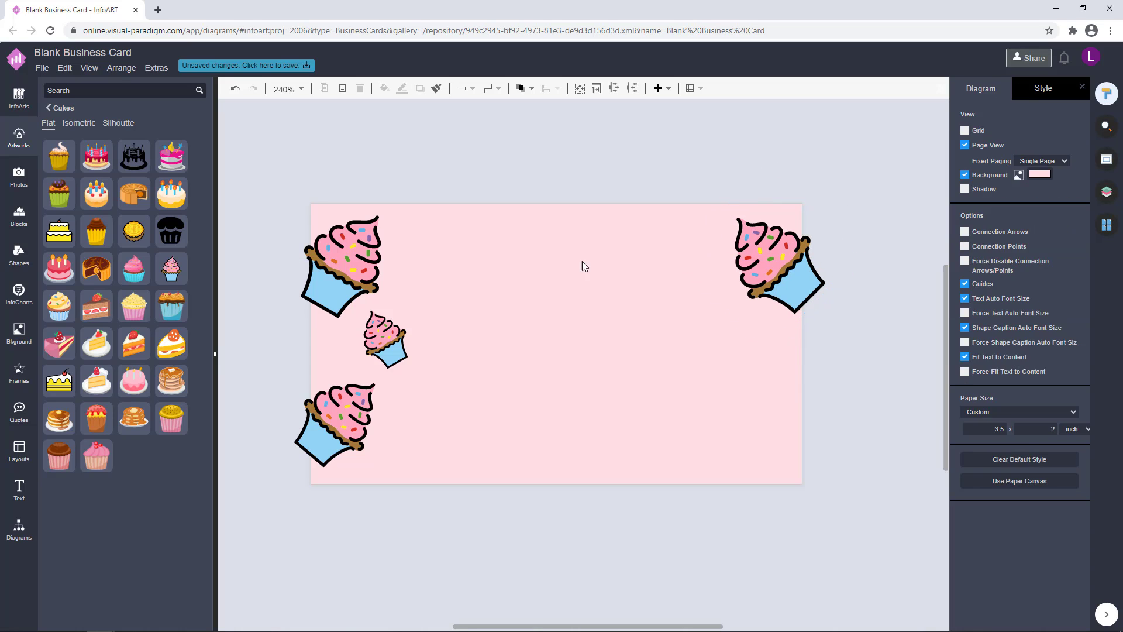
# - Copy the small cupcake to the right side below the upper-right cupcake and rotate the copy to lean right about 35°
pyautogui.click(363, 270)
pyautogui.keyDown('shift'); pyautogui.click(726, 274); pyautogui.keyUp('shift')
pyautogui.click(769, 140)
pyautogui.moveTo(403, 358); pyautogui.dragTo(758, 353)
pyautogui.click(809, 344)
pyautogui.click(820, 349)
pyautogui.click(739, 351)
pyautogui.keyDown('shift'); pyautogui.click(796, 282); pyautogui.keyUp('shift')
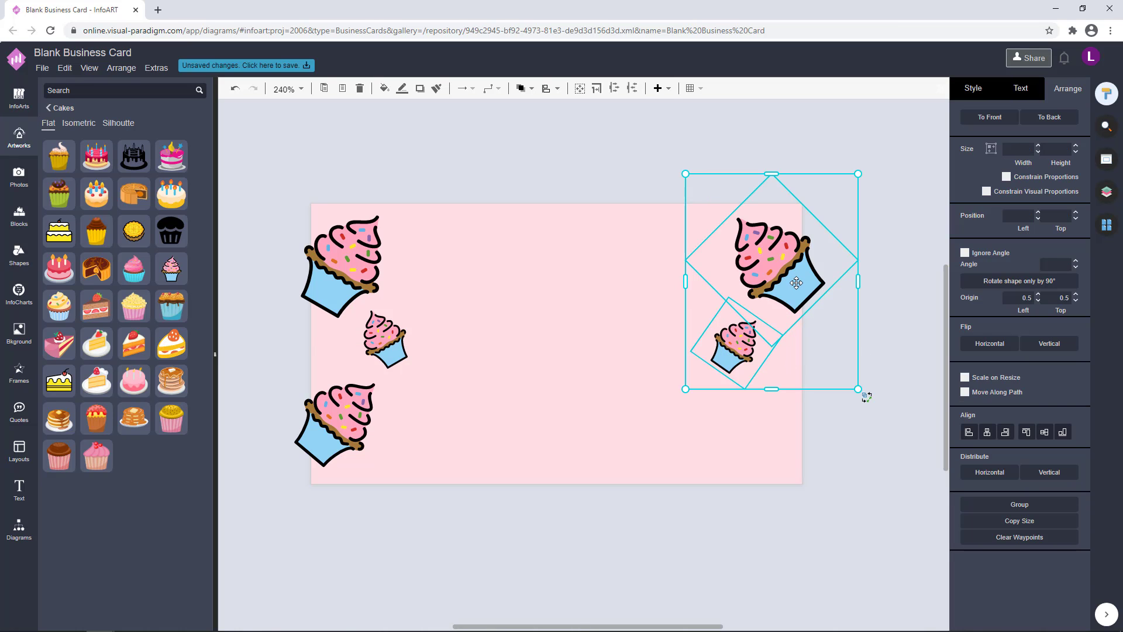
pyautogui.click(839, 445)
# - Copy the lower-left cupcake, rotate the copy to lean left and place it over the card's lower-right corner
pyautogui.moveTo(342, 430); pyautogui.dragTo(597, 430)
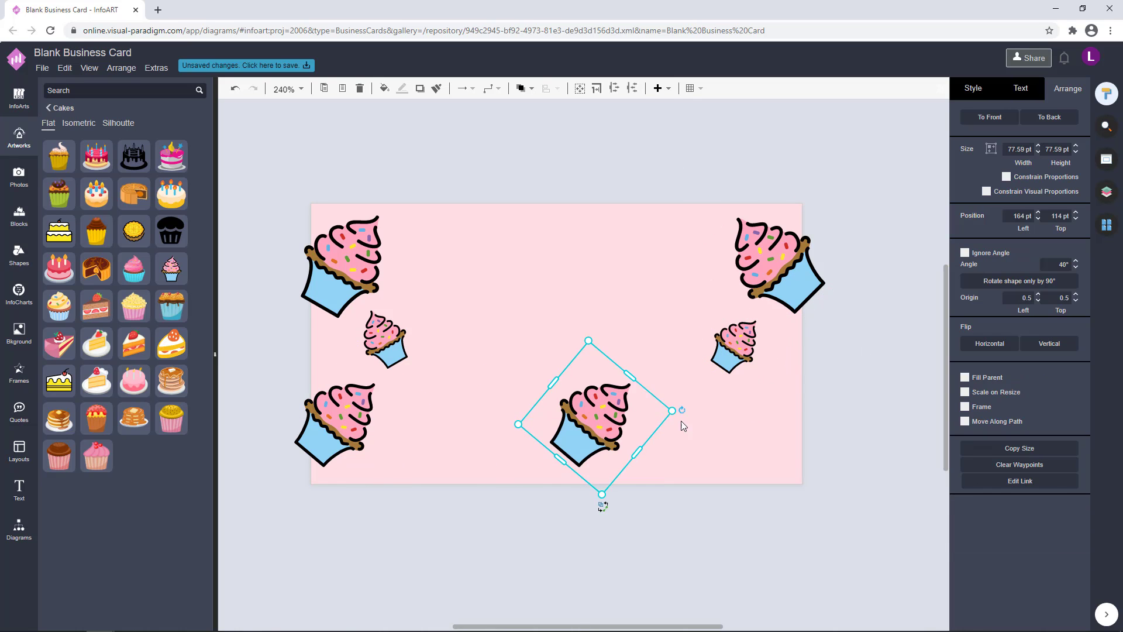
pyautogui.moveTo(614, 336); pyautogui.dragTo(444, 342)
pyautogui.click(523, 351)
pyautogui.moveTo(453, 433); pyautogui.dragTo(814, 445)
pyautogui.click(587, 356)
pyautogui.click(857, 358)
# - Move the three right-hand cupcakes together slightly toward the card's centre
pyautogui.click(755, 258)
pyautogui.keyDown('shift'); pyautogui.click(719, 330); pyautogui.keyUp('shift')
pyautogui.keyDown('shift'); pyautogui.click(765, 412); pyautogui.keyUp('shift')
pyautogui.moveTo(765, 412); pyautogui.dragTo(747, 413)
pyautogui.click(435, 273)
# - Move the three left-hand cupcakes together slightly to the right
pyautogui.click(333, 252)
pyautogui.keyDown('shift'); pyautogui.click(364, 327); pyautogui.keyUp('shift')
pyautogui.keyDown('shift'); pyautogui.click(302, 420); pyautogui.keyUp('shift')
pyautogui.moveTo(301, 419); pyautogui.dragTo(304, 420)
pyautogui.click(833, 361)
# - Add a text box at the centre of the card reading "Analiza's Cakes"
pyautogui.scroll(-1, 740, 328)
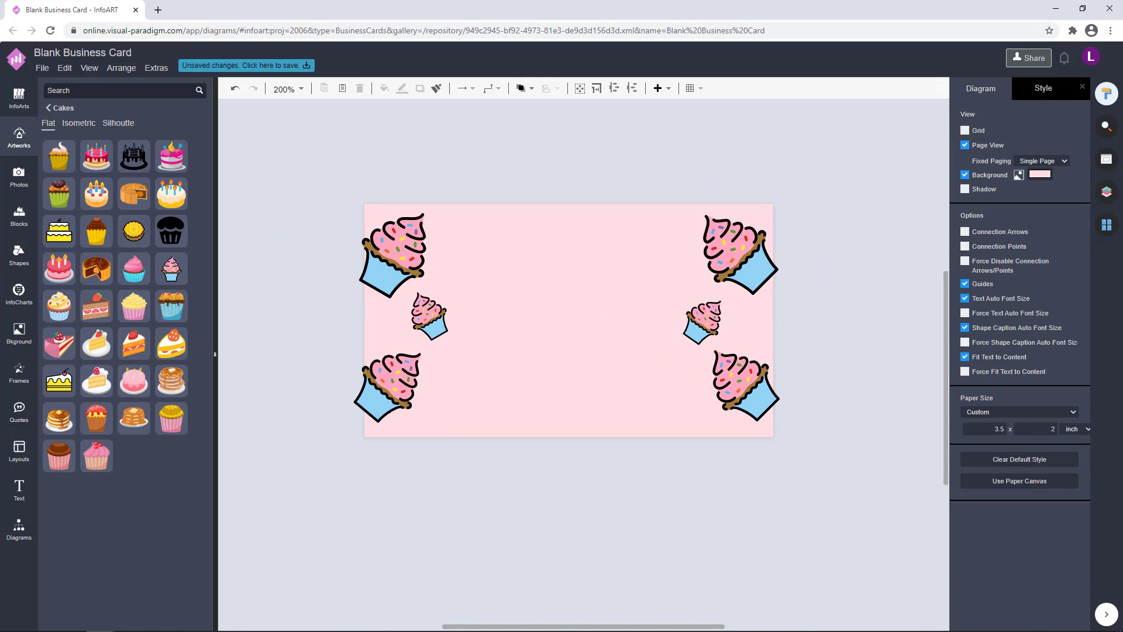
pyautogui.moveTo(537, 154); pyautogui.dragTo(627, 165)
pyautogui.doubleClick(472, 144)
pyautogui.moveTo(572, 169); pyautogui.dragTo(576, 328)
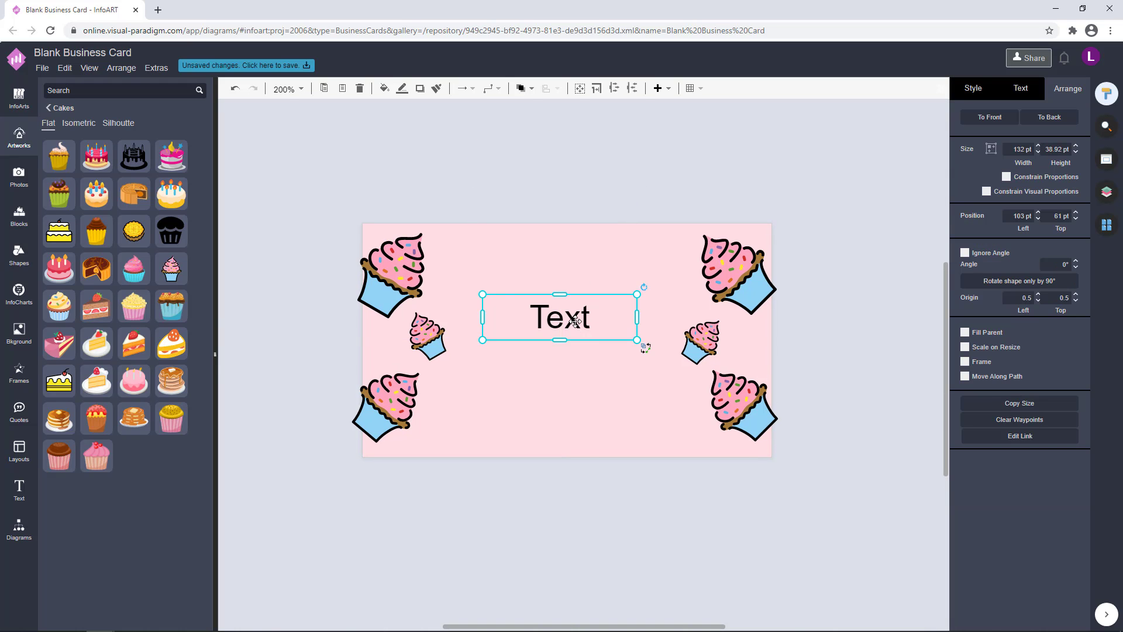
pyautogui.doubleClick(575, 320)
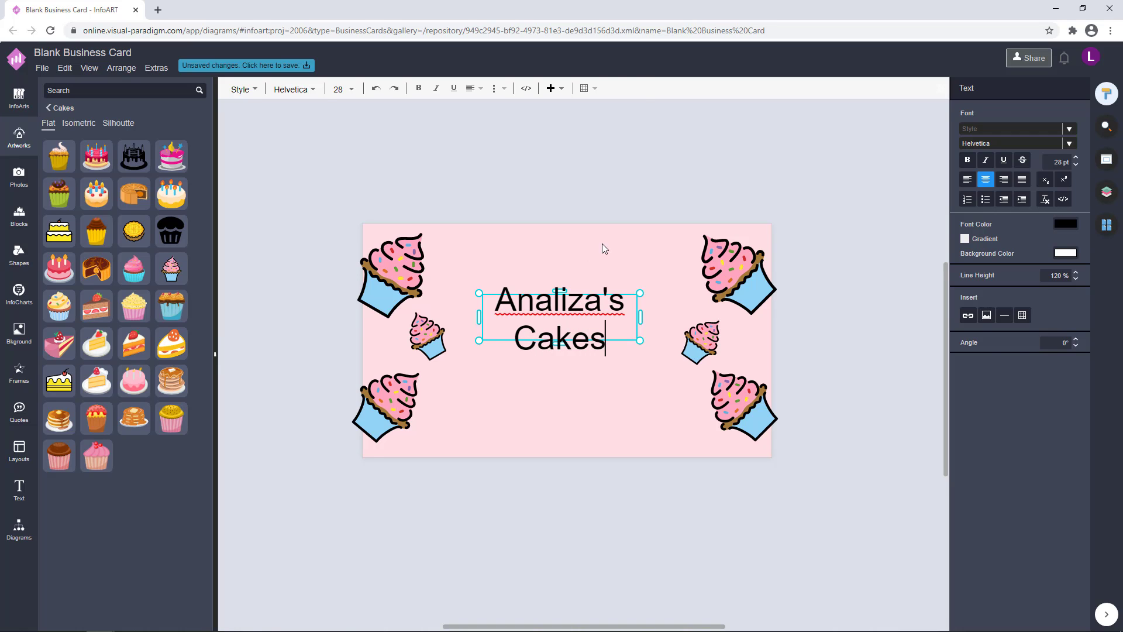
pyautogui.press('Escape')
# - Set the title's font to Damion
pyautogui.doubleClick(583, 322)
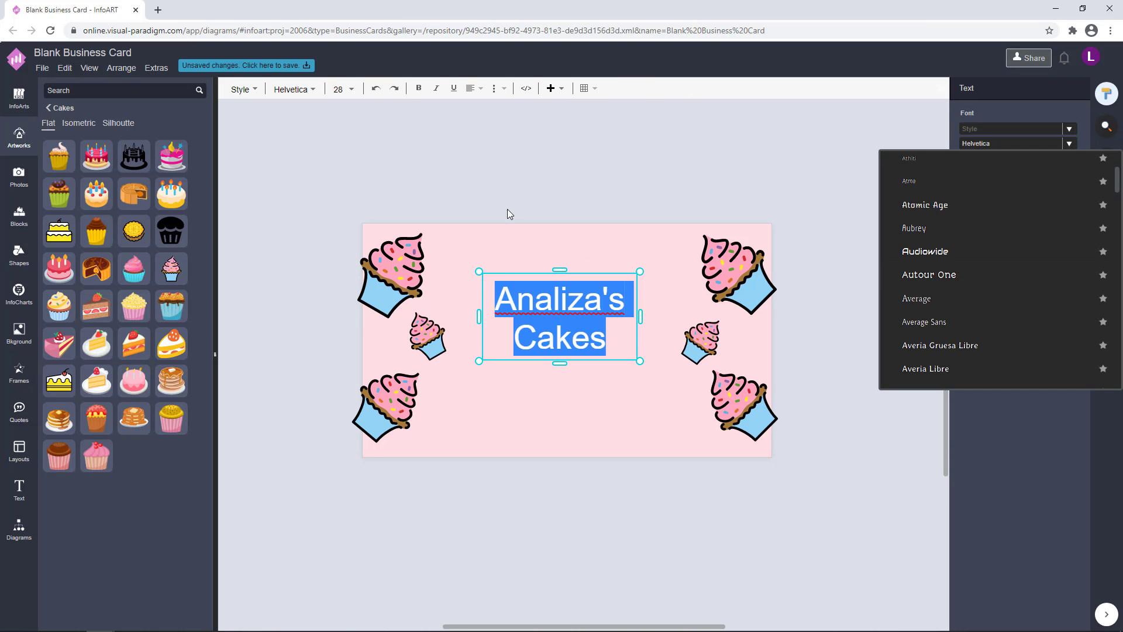
pyautogui.scroll(-10, 1028, 319)
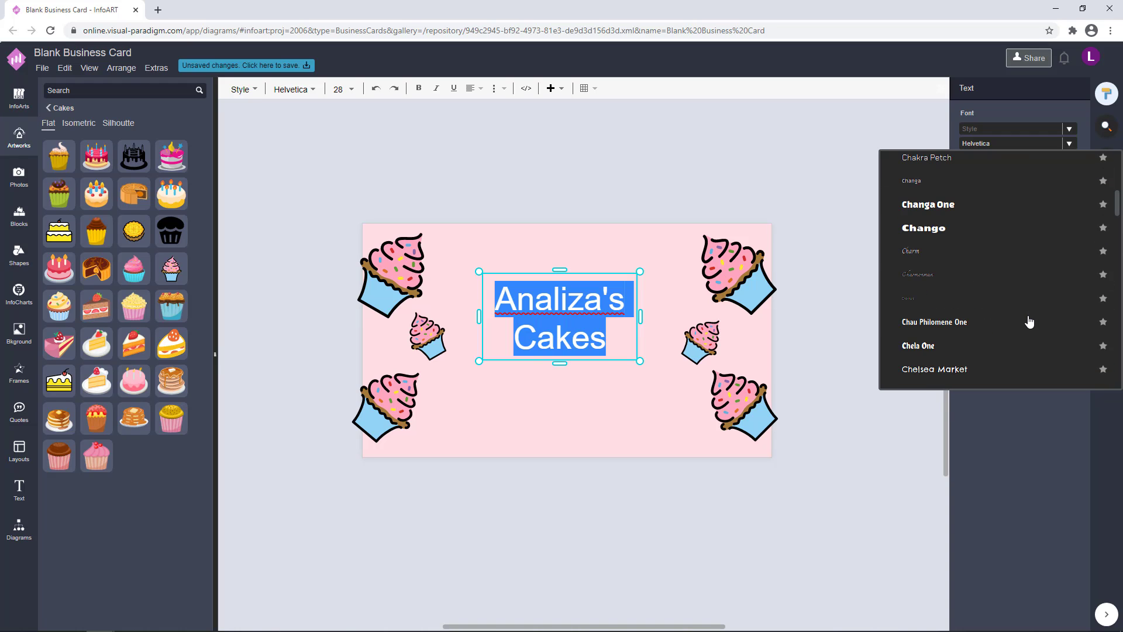
pyautogui.scroll(-5, 1029, 321)
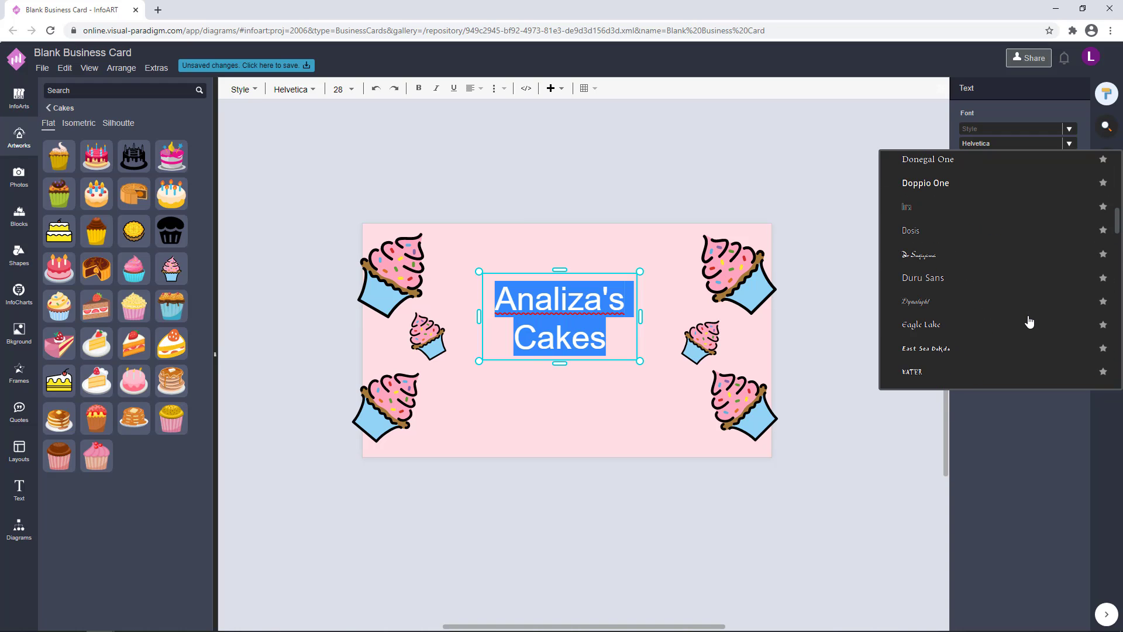
pyautogui.scroll(3, 1029, 321)
pyautogui.scroll(-3, 1029, 321)
pyautogui.scroll(6, 1029, 321)
pyautogui.scroll(4, 1029, 321)
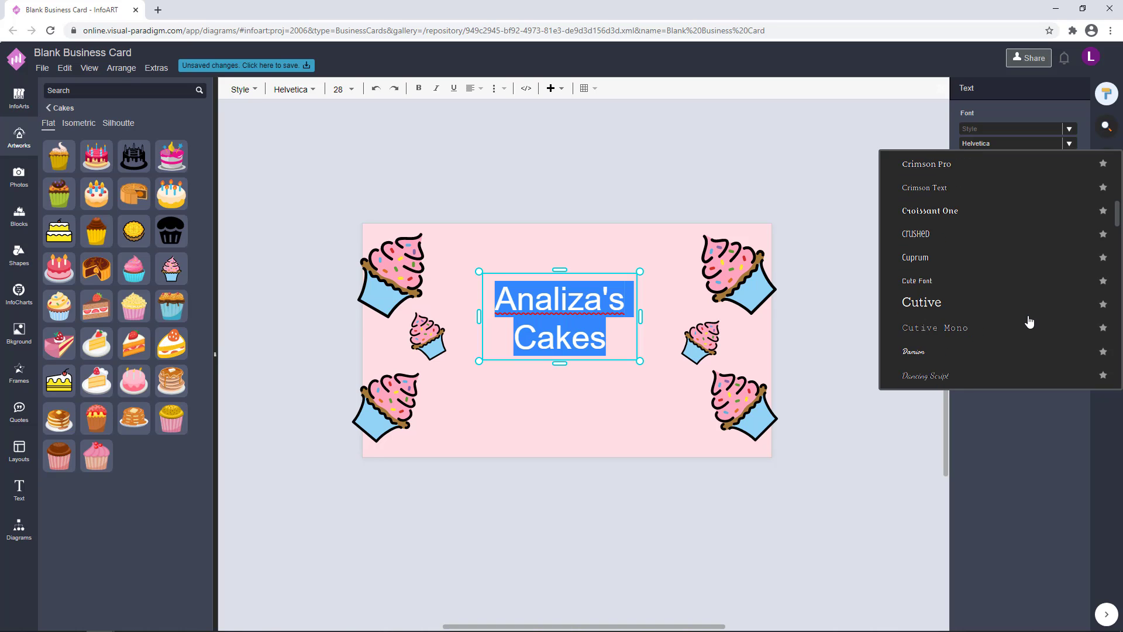
pyautogui.click(959, 357)
pyautogui.click(836, 344)
# - Widen the title's text box so that the title fits on a single line
pyautogui.click(598, 321)
pyautogui.doubleClick(598, 321)
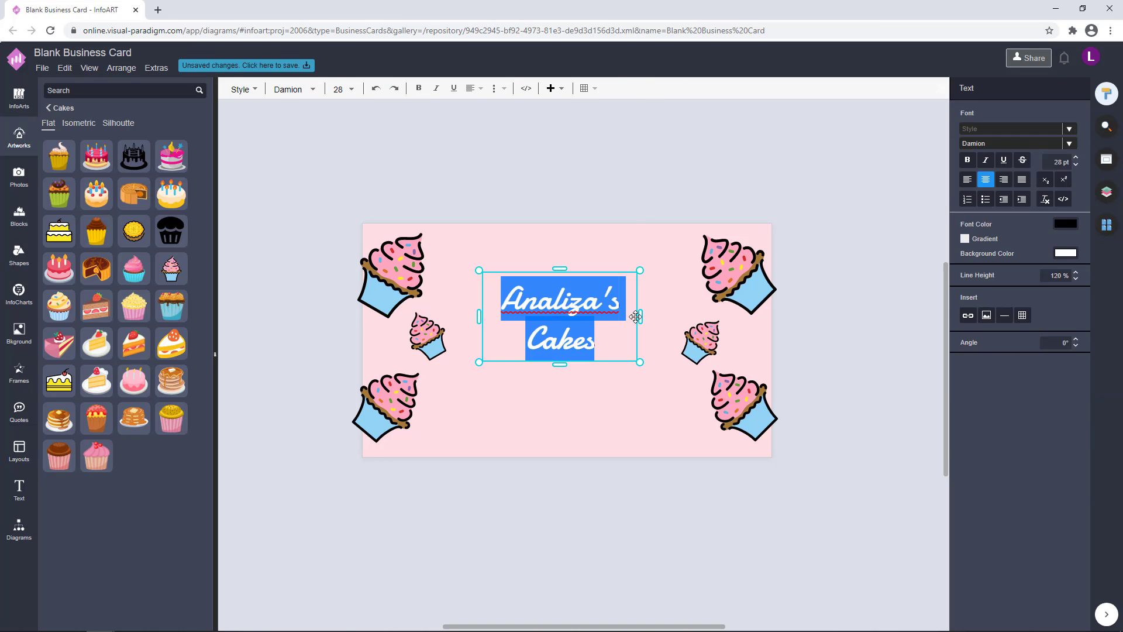
pyautogui.moveTo(636, 317); pyautogui.dragTo(698, 328)
pyautogui.doubleClick(646, 328)
pyautogui.click(629, 337)
pyautogui.click(609, 343)
pyautogui.press('BackSpace')
pyautogui.click(864, 317)
pyautogui.doubleClick(670, 320)
pyautogui.click(672, 320)
# - Size the title's text box to 229 by 34.1 pt and place it between the small cupcakes near the card's centre
pyautogui.click(874, 286)
pyautogui.moveTo(633, 323); pyautogui.dragTo(608, 323)
pyautogui.moveTo(672, 295); pyautogui.dragTo(717, 288)
pyautogui.moveTo(608, 302); pyautogui.dragTo(593, 314)
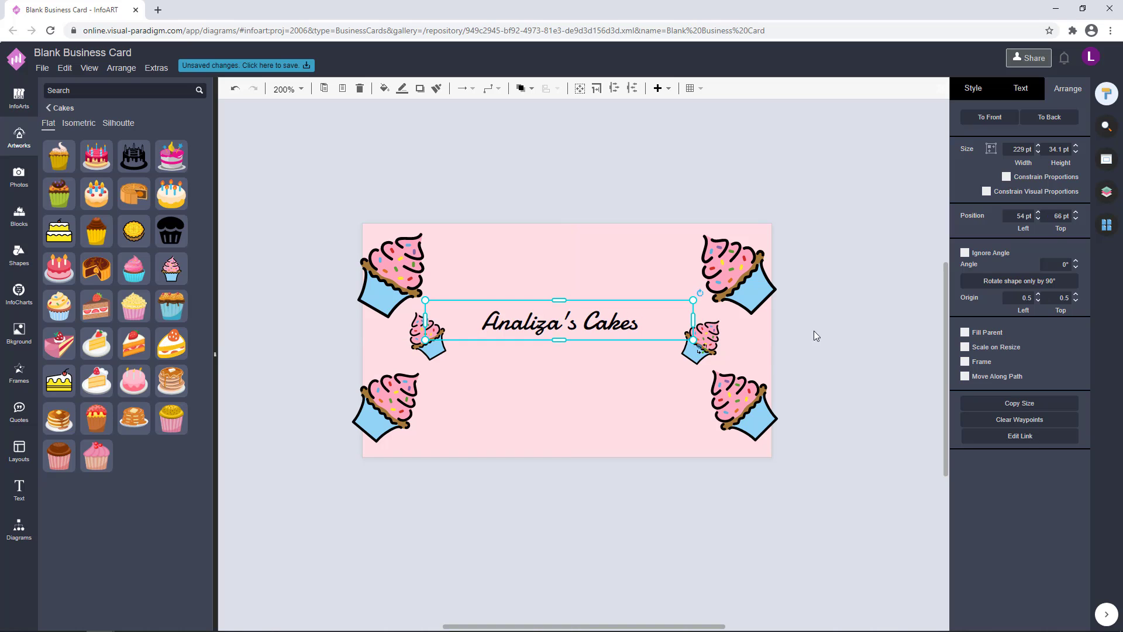
pyautogui.click(840, 327)
pyautogui.click(623, 327)
pyautogui.click(805, 309)
# - Nudge the three left-hand cupcakes together slightly outward to the left
pyautogui.click(381, 267)
pyautogui.keyDown('shift'); pyautogui.click(429, 337); pyautogui.keyUp('shift')
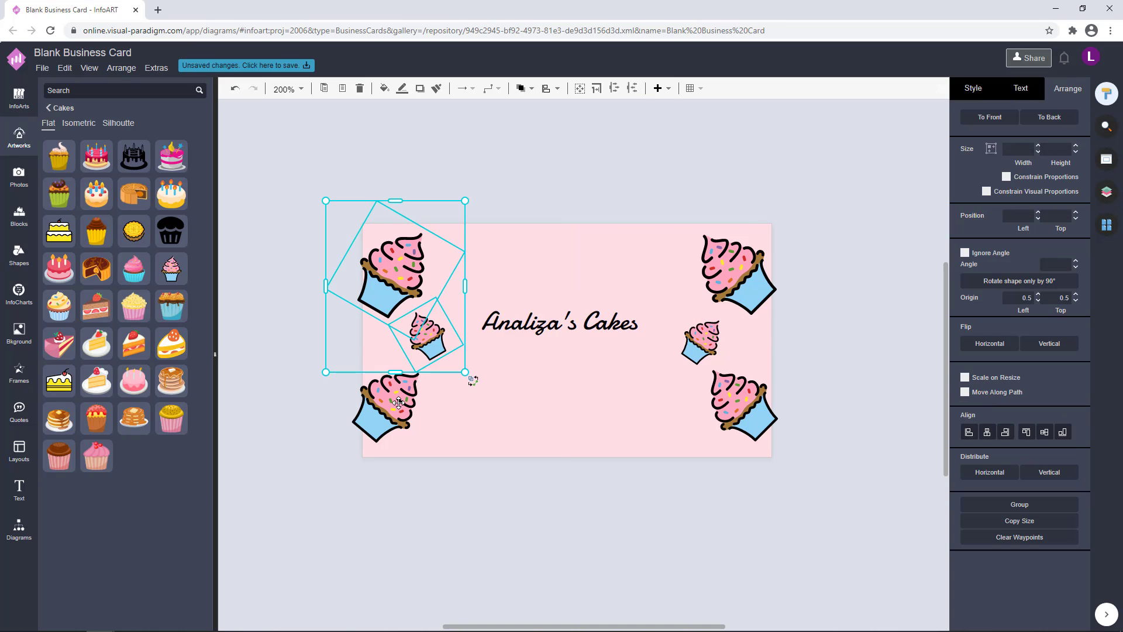
pyautogui.keyDown('shift'); pyautogui.click(398, 402); pyautogui.keyUp('shift')
pyautogui.press('Left')
pyautogui.press('Left')
pyautogui.press('Left')
# - Nudge the three right-hand cupcakes together slightly outward to the right
pyautogui.click(718, 343)
pyautogui.keyDown('shift'); pyautogui.click(734, 270); pyautogui.keyUp('shift')
pyautogui.keyDown('shift'); pyautogui.click(740, 403); pyautogui.keyUp('shift')
pyautogui.press('Right')
pyautogui.press('Right')
pyautogui.press('Right')
pyautogui.press('Right')
pyautogui.click(851, 369)
# - Try the Emblema One font on the title and undo the change
pyautogui.doubleClick(602, 323)
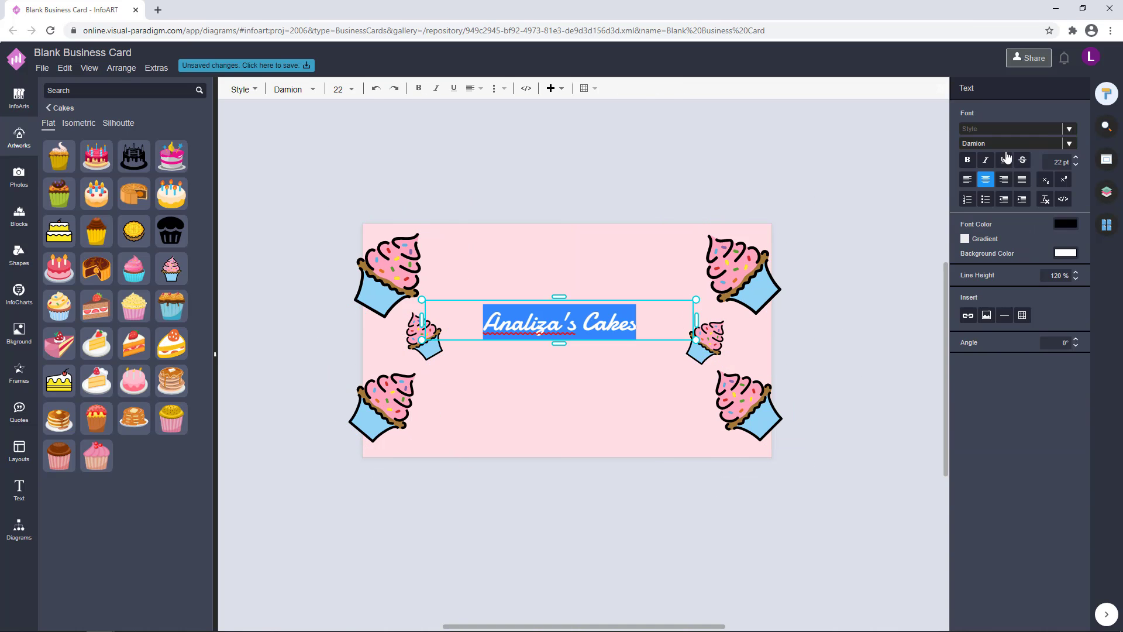
pyautogui.click(1069, 143)
pyautogui.scroll(-12, 998, 269)
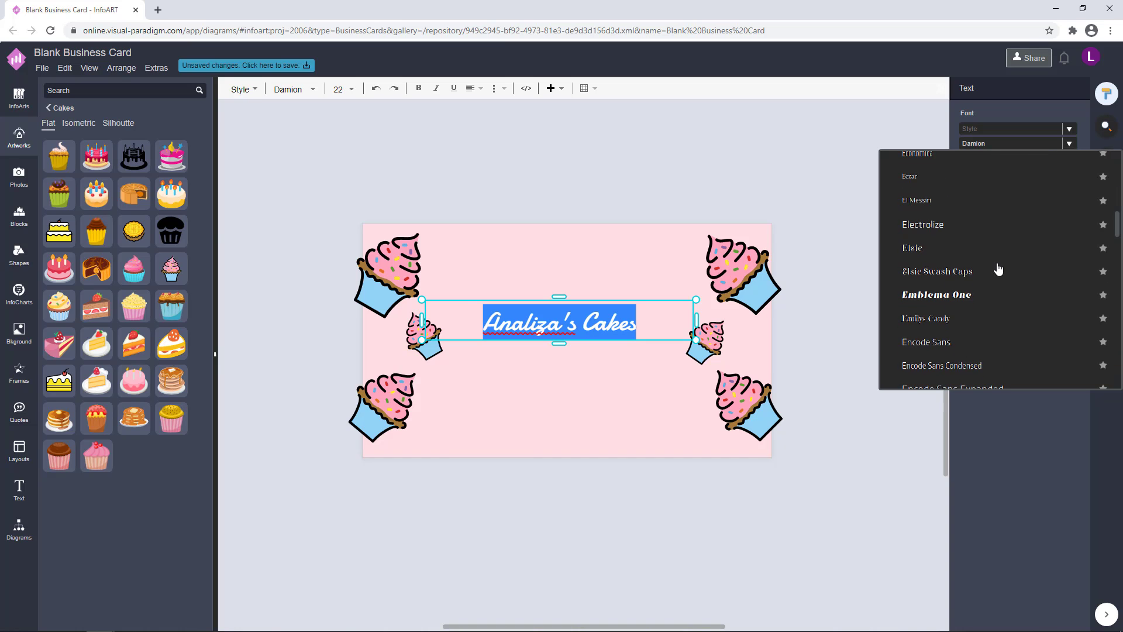
pyautogui.click(986, 294)
pyautogui.click(900, 329)
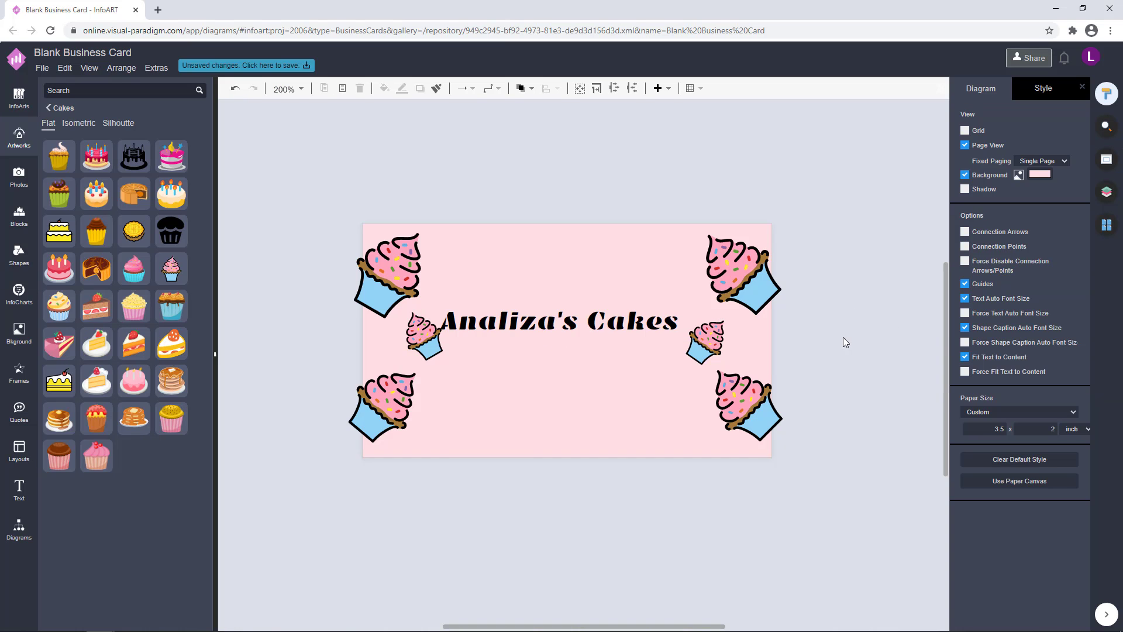
pyautogui.hotkey('ctrl', 'z')
# - Narrow the title's text box to 148 pt wide
pyautogui.doubleClick(612, 320)
pyautogui.moveTo(695, 321); pyautogui.dragTo(600, 323)
pyautogui.moveTo(544, 329); pyautogui.dragTo(483, 325)
pyautogui.doubleClick(582, 326)
pyautogui.rightClick(485, 324)
pyautogui.click(673, 380)
# - Correct the title's spelling to "Analisa's Cakes"
pyautogui.click(571, 331)
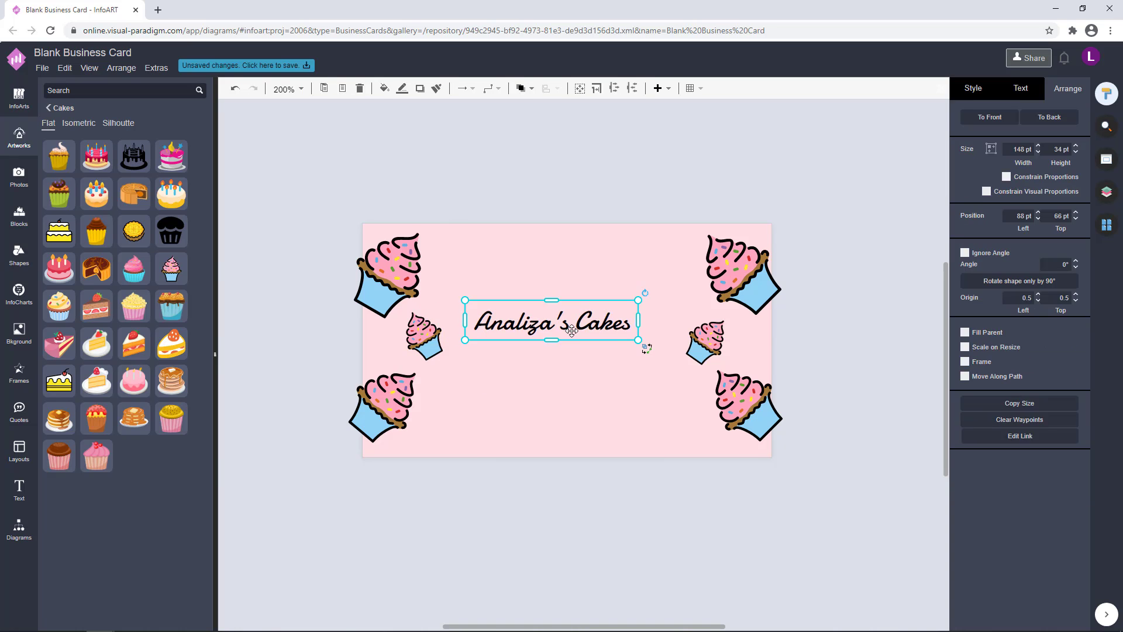
pyautogui.doubleClick(571, 331)
pyautogui.doubleClick(542, 331)
pyautogui.rightClick(506, 327)
pyautogui.click(518, 336)
pyautogui.click(612, 374)
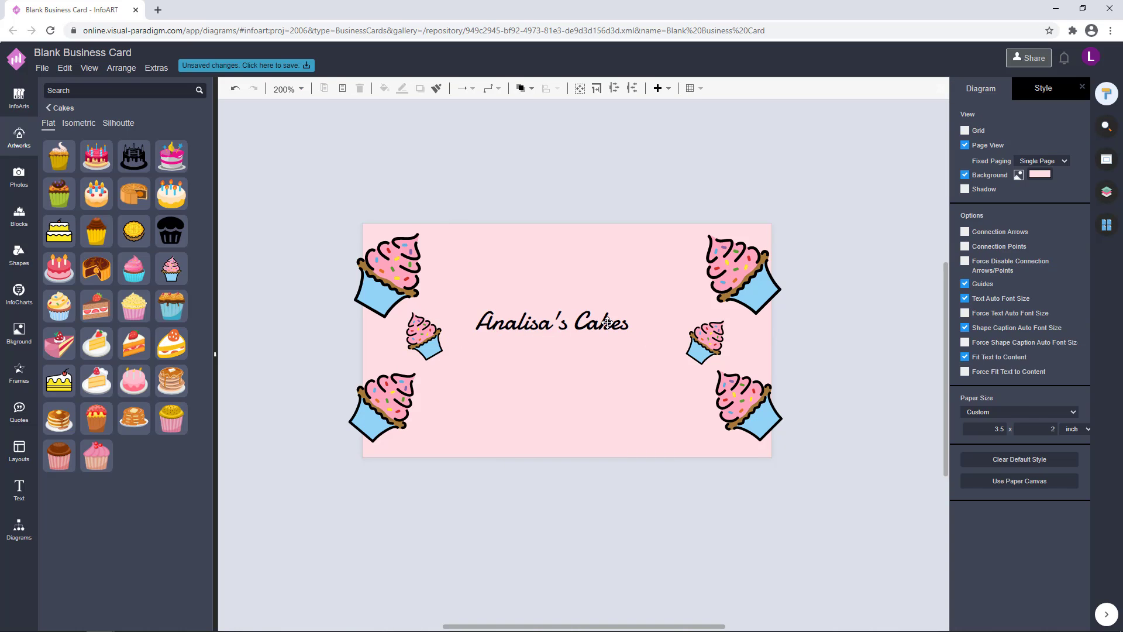
# - Enlarge the title to 171 pt wide and centre it on the card
pyautogui.click(607, 322)
pyautogui.click(634, 413)
pyautogui.scroll(2, 581, 421)
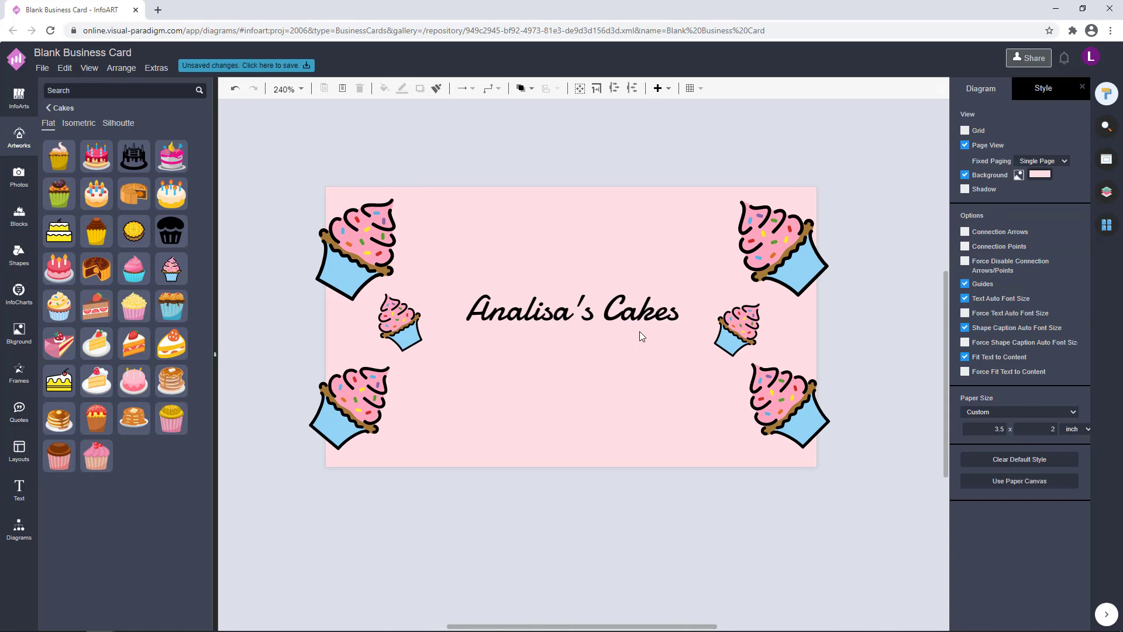
pyautogui.moveTo(638, 326); pyautogui.dragTo(629, 334)
pyautogui.click(624, 411)
# - Duplicate the title and place the copy directly beneath the original
pyautogui.hotkey('ctrl', 'c')
pyautogui.hotkey('ctrl', 'v')
pyautogui.moveTo(643, 348); pyautogui.dragTo(629, 372)
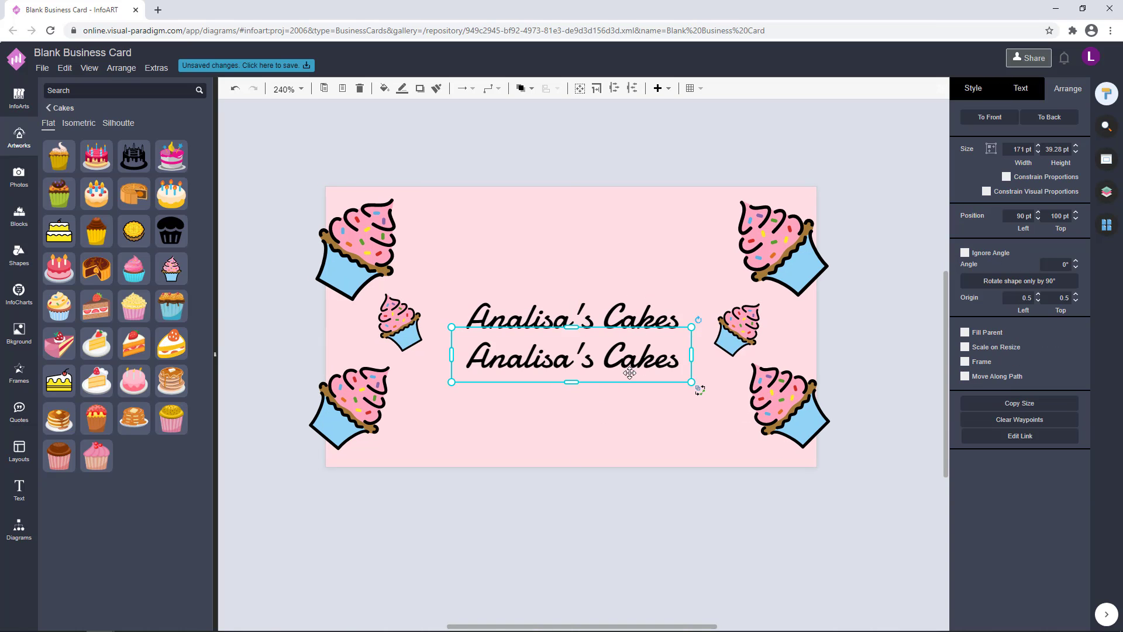
# - Set the copied title line to the Barlow Semi Condensed font at 12 pt
pyautogui.doubleClick(629, 372)
pyautogui.click(1069, 143)
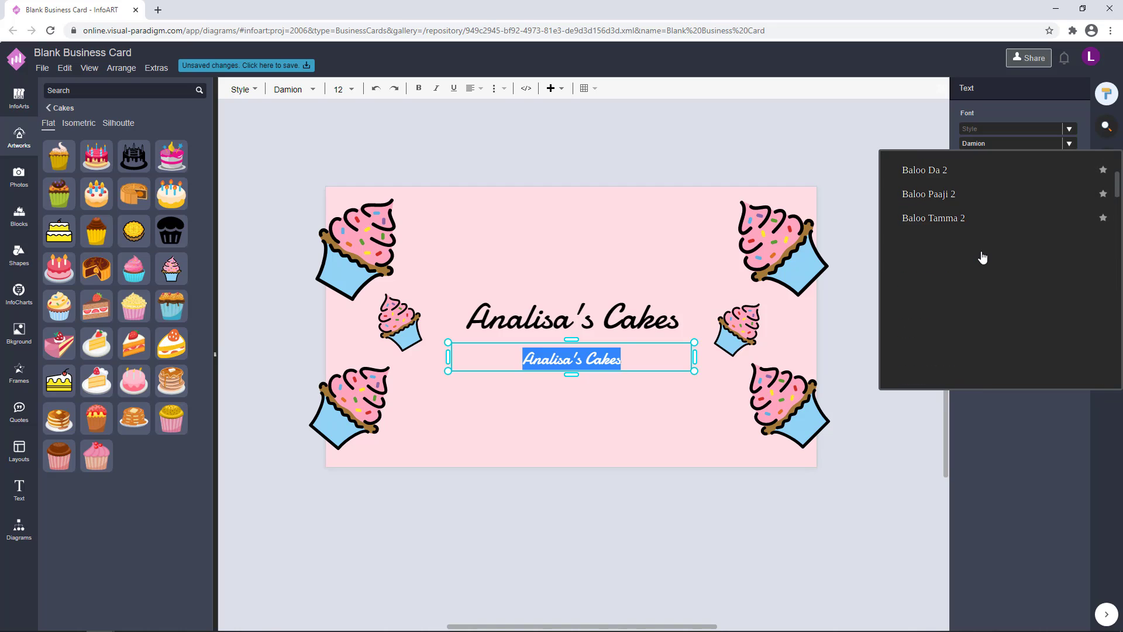
pyautogui.click(974, 384)
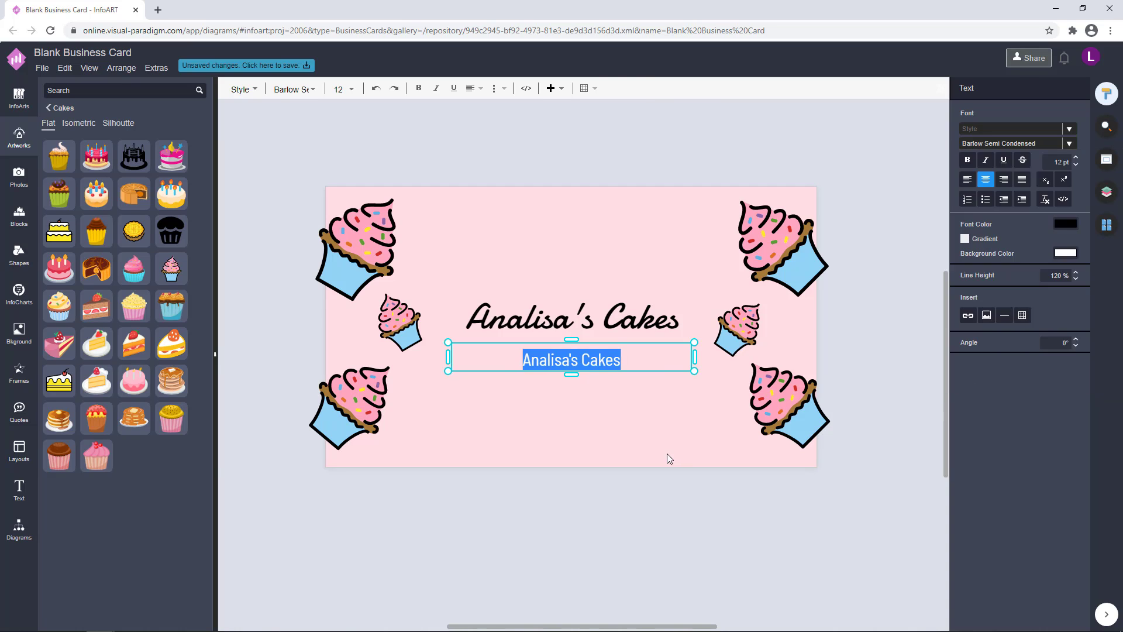
pyautogui.click(670, 459)
pyautogui.doubleClick(615, 360)
pyautogui.hotkey('alt', 'Tab')
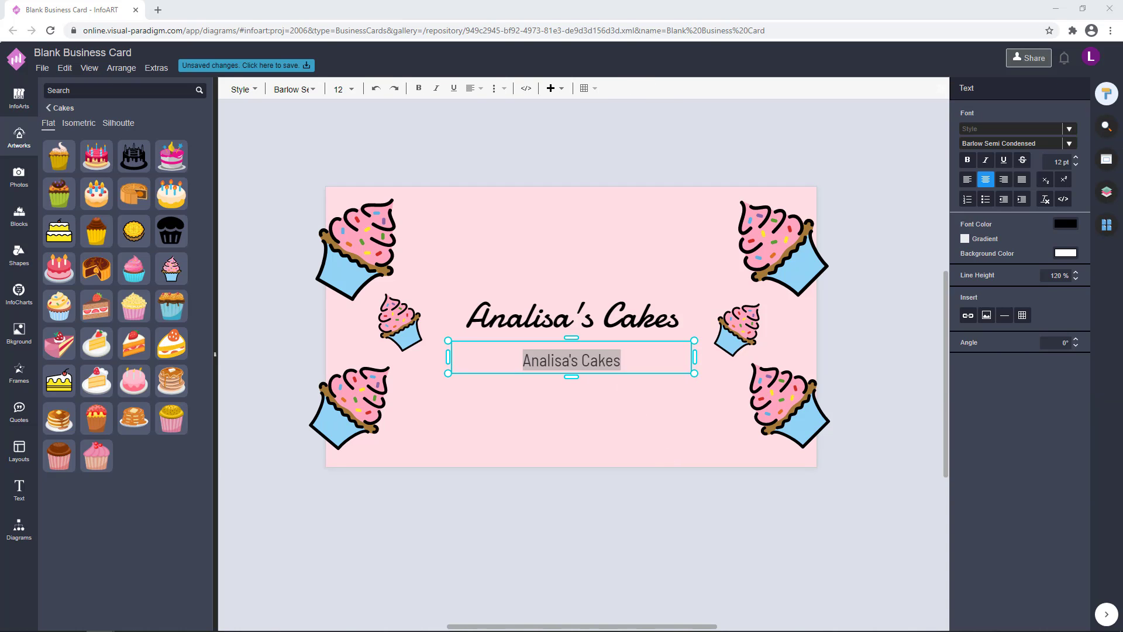
pyautogui.click(625, 440)
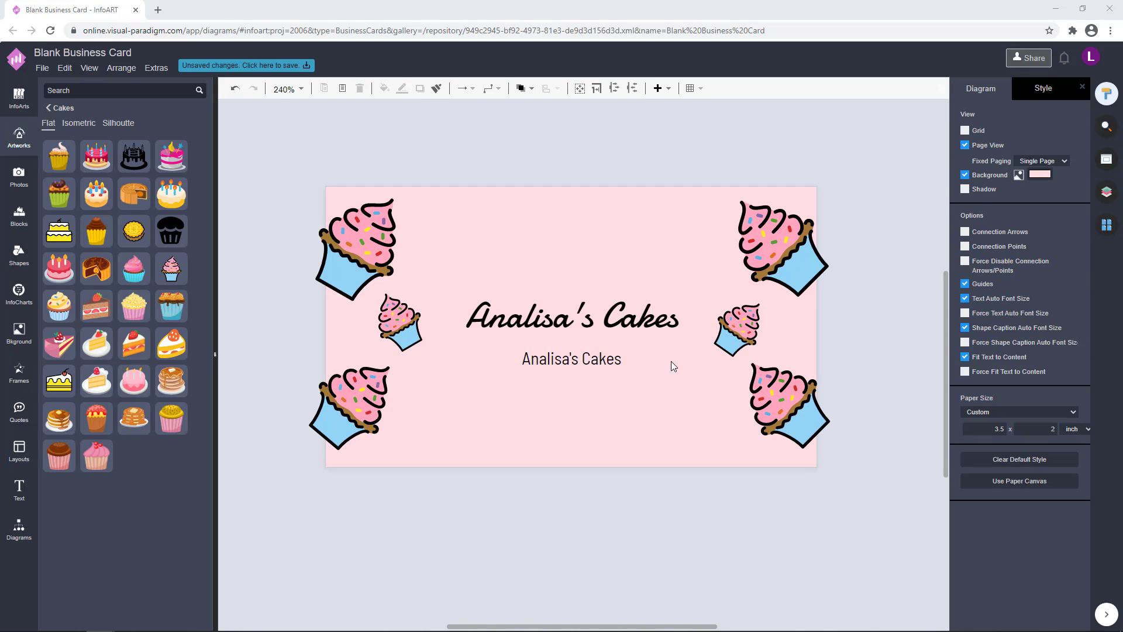
# - Replace the second line's text with "SWEET DESSERTS FOR ALL OCCASIONS" and move it up close beneath the title
pyautogui.doubleClick(585, 360)
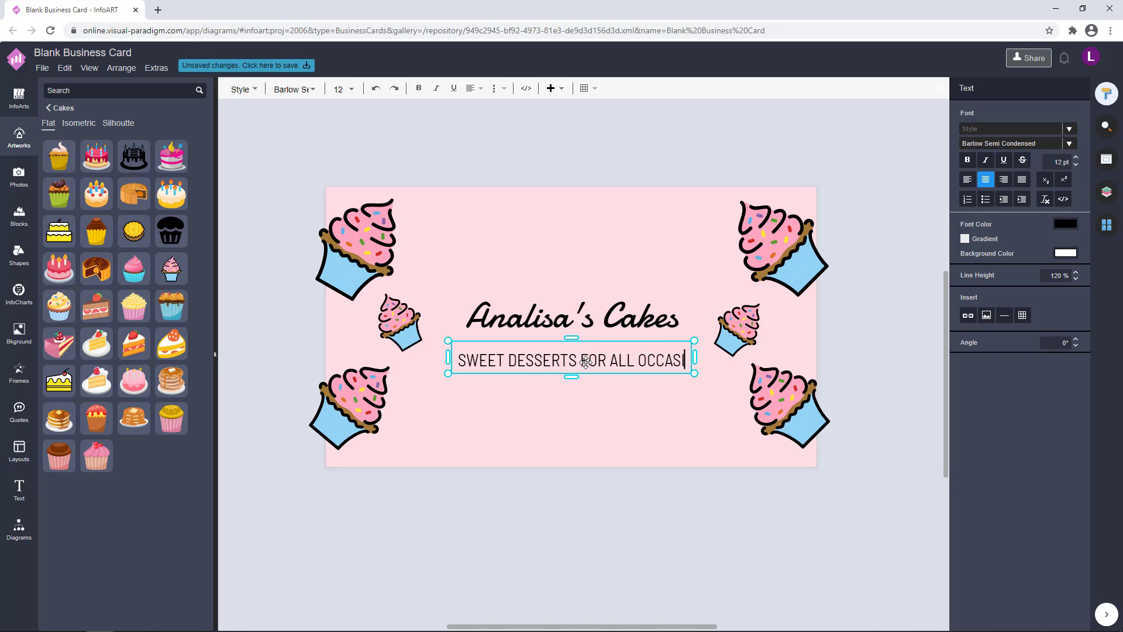
pyautogui.press('Escape')
pyautogui.moveTo(571, 385); pyautogui.dragTo(572, 365)
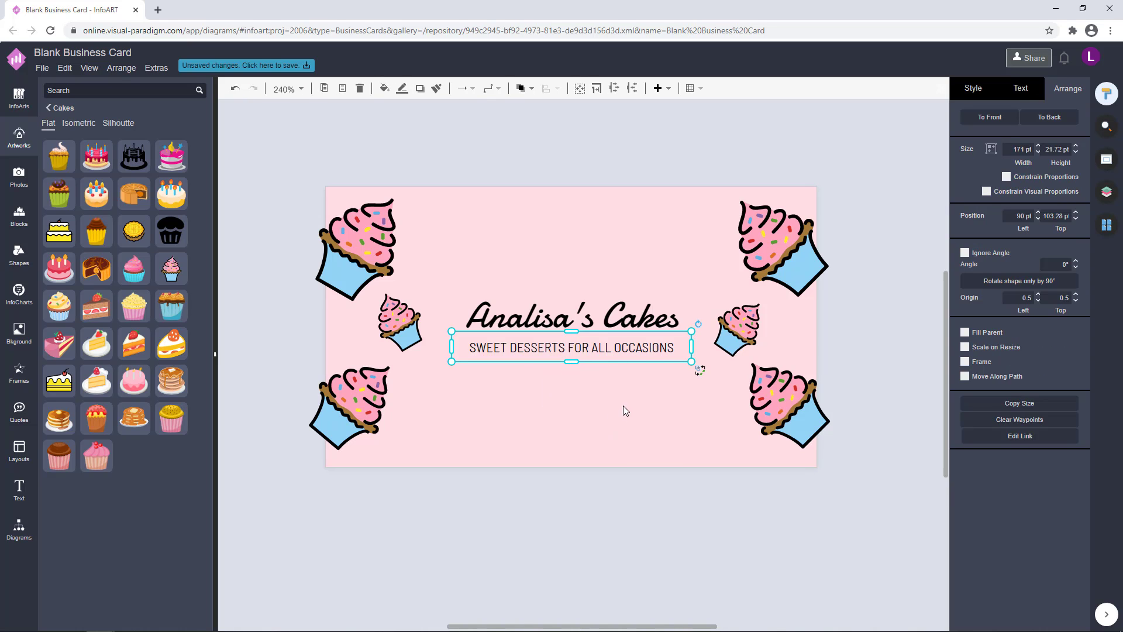
pyautogui.click(634, 483)
pyautogui.scroll(-1, 633, 484)
pyautogui.click(738, 261)
pyautogui.click(973, 88)
pyautogui.click(968, 154)
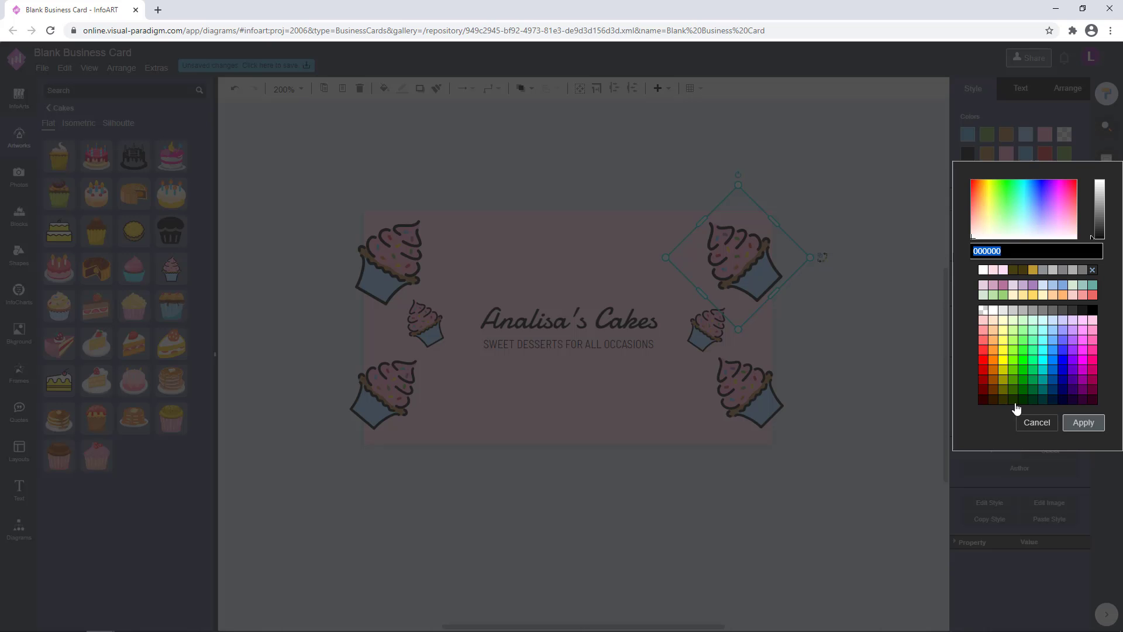
pyautogui.click(1014, 401)
pyautogui.click(670, 358)
pyautogui.click(817, 318)
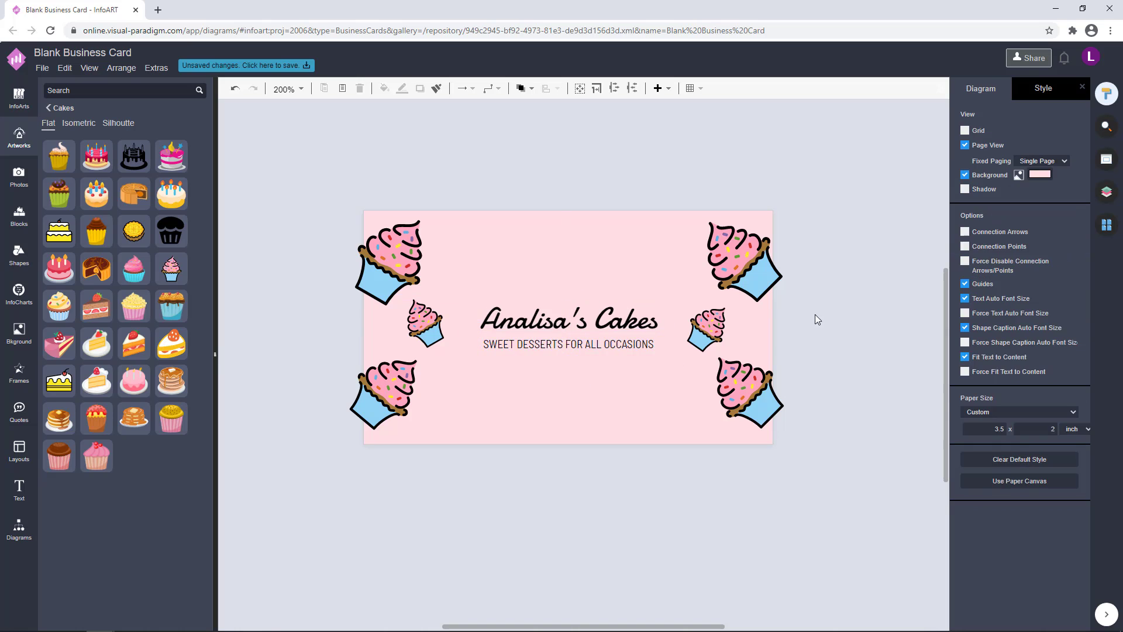
pyautogui.click(633, 345)
pyautogui.click(838, 315)
pyautogui.scroll(-1, 841, 355)
pyautogui.scroll(1, 842, 355)
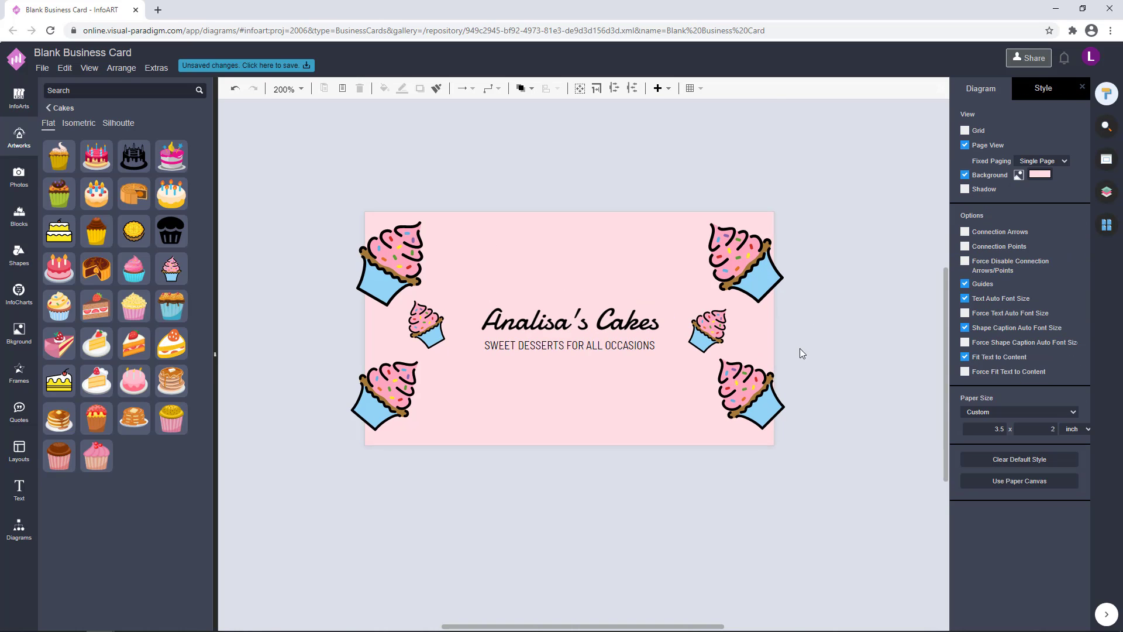
# - Move the three right-hand cupcakes together off the card to its right
pyautogui.click(751, 390)
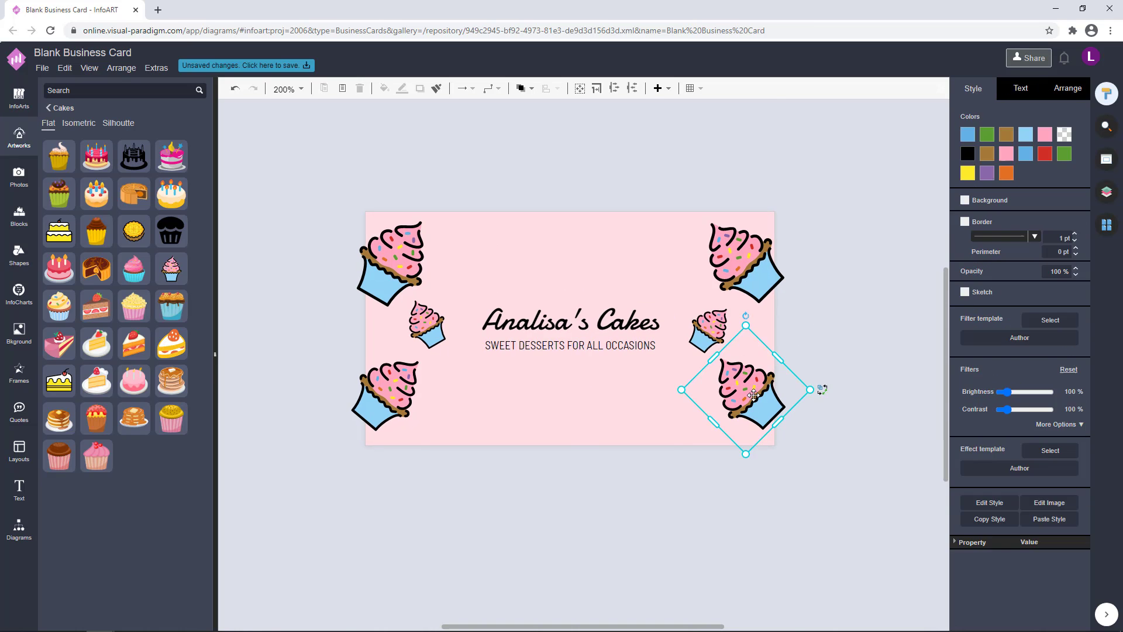
pyautogui.keyDown('shift'); pyautogui.click(709, 331); pyautogui.keyUp('shift')
pyautogui.keyDown('shift'); pyautogui.click(735, 262); pyautogui.keyUp('shift')
pyautogui.moveTo(735, 261); pyautogui.dragTo(880, 261)
# - Move the three left-hand cupcakes together off the card to its left and delete the stray copy left on the card
pyautogui.click(405, 394)
pyautogui.keyDown('shift'); pyautogui.click(427, 325); pyautogui.keyUp('shift')
pyautogui.keyDown('shift'); pyautogui.click(401, 252); pyautogui.keyUp('shift')
pyautogui.moveTo(401, 251); pyautogui.dragTo(436, 241)
pyautogui.click(333, 257)
pyautogui.click(495, 223)
pyautogui.hotkey('ctrl', 'z')
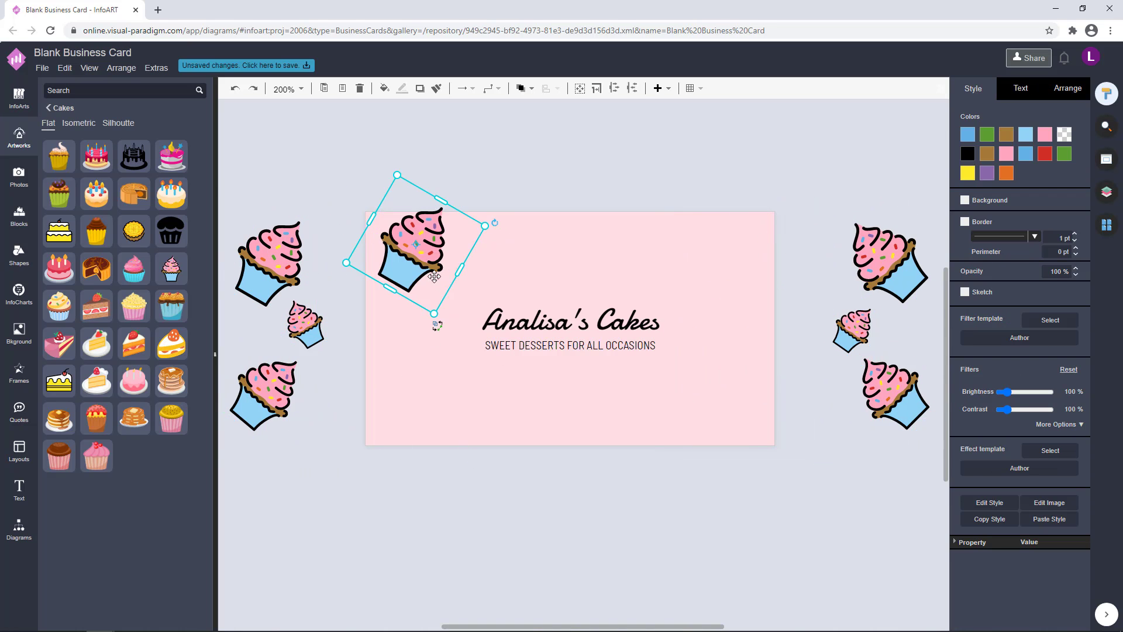
pyautogui.press('Delete')
# - Add the yellow two-tier cake and the pink sprinkled cupcake artworks to the card
pyautogui.moveTo(59, 231); pyautogui.dragTo(410, 186)
pyautogui.moveTo(171, 267); pyautogui.dragTo(757, 275)
# - Shrink the cake and the cupcake to 48 by 48 pt each and place them side by side on the card's upper part
pyautogui.click(559, 310)
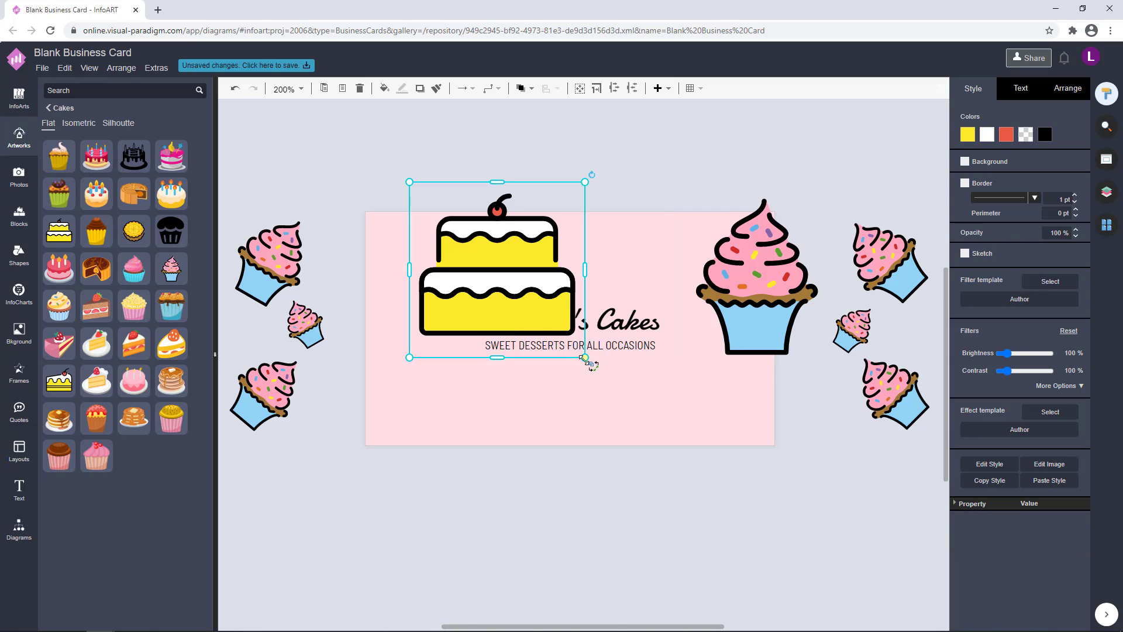
pyautogui.moveTo(585, 357); pyautogui.dragTo(485, 268)
pyautogui.click(738, 272)
pyautogui.moveTo(846, 188); pyautogui.dragTo(724, 312)
pyautogui.moveTo(696, 338); pyautogui.dragTo(554, 279)
pyautogui.click(629, 193)
# - Move the title and tagline together down to the lower part of the card
pyautogui.click(634, 273)
pyautogui.moveTo(624, 314); pyautogui.dragTo(624, 374)
pyautogui.click(694, 279)
# - Adjust the positions of the yellow cake and the cupcake so they line up in a level row
pyautogui.click(551, 271)
pyautogui.click(486, 267)
pyautogui.moveTo(459, 294); pyautogui.dragTo(456, 297)
pyautogui.click(632, 272)
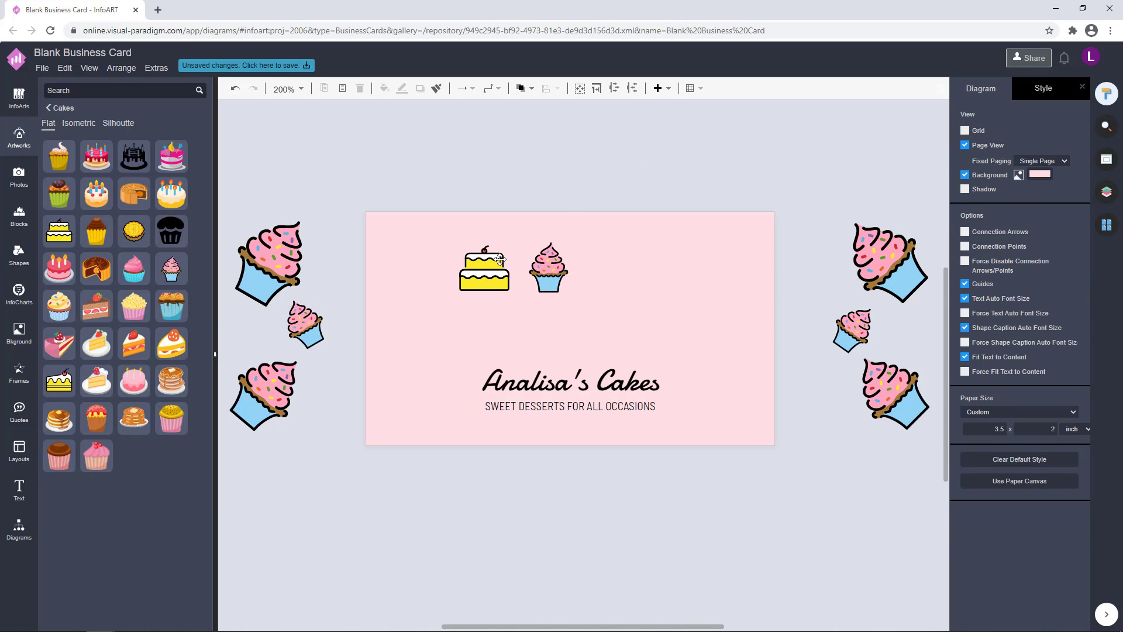
pyautogui.moveTo(363, 166); pyautogui.dragTo(582, 304)
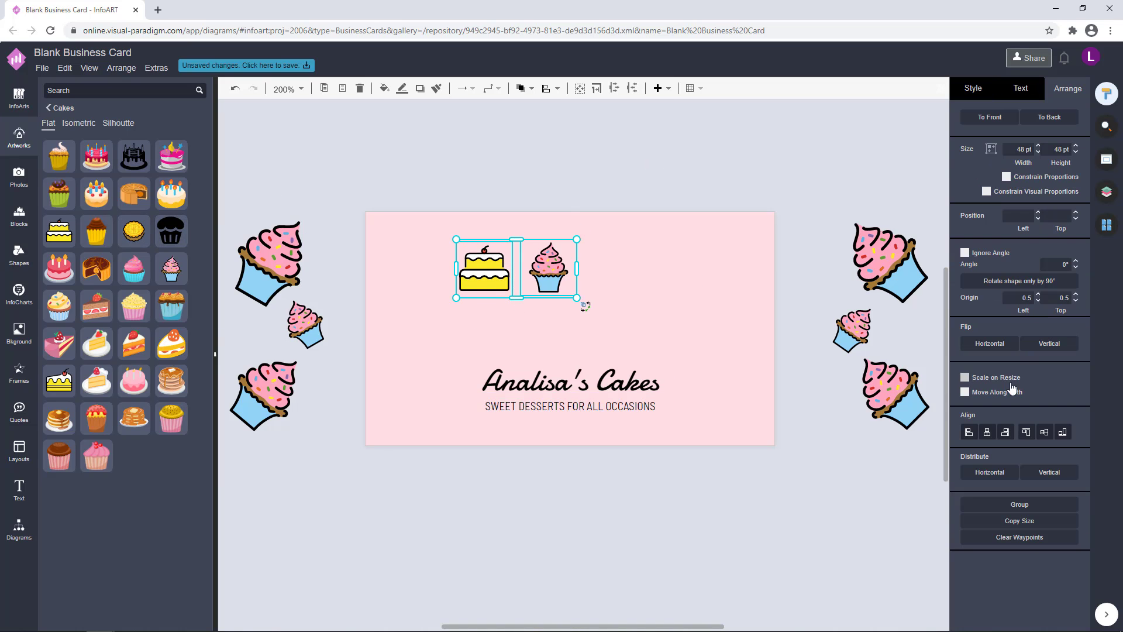
pyautogui.click(565, 170)
pyautogui.click(553, 267)
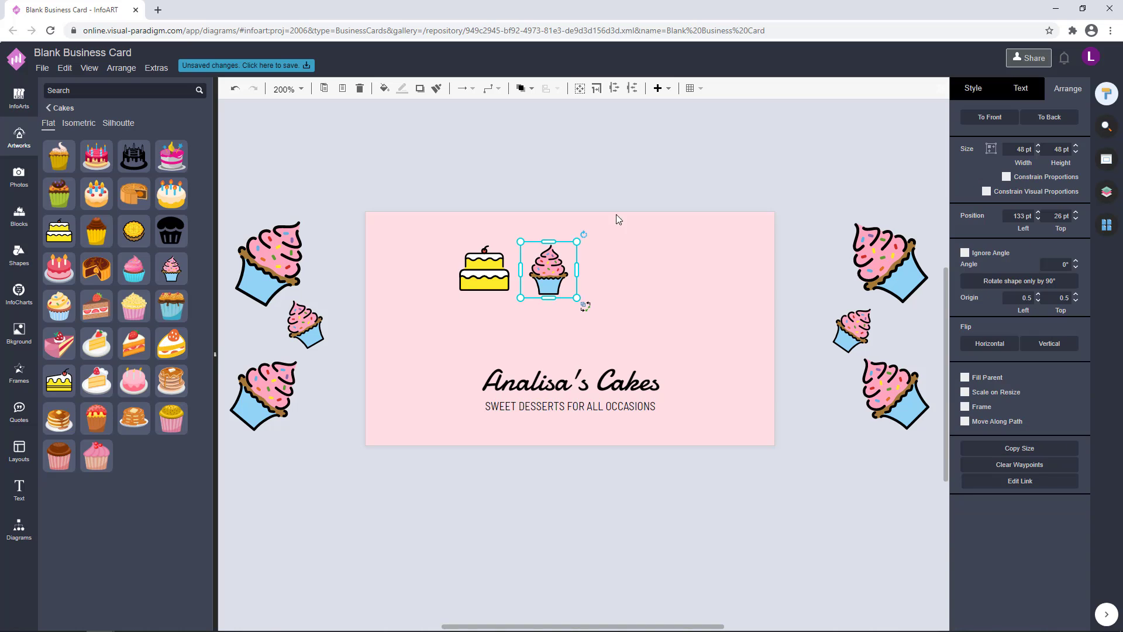
pyautogui.click(609, 178)
pyautogui.click(552, 266)
pyautogui.press('Down')
pyautogui.click(595, 198)
# - Duplicate the cake and cupcake pair and place the copy beside the original to make a row of four
pyautogui.click(552, 274)
pyautogui.keyDown('shift'); pyautogui.click(490, 275); pyautogui.keyUp('shift')
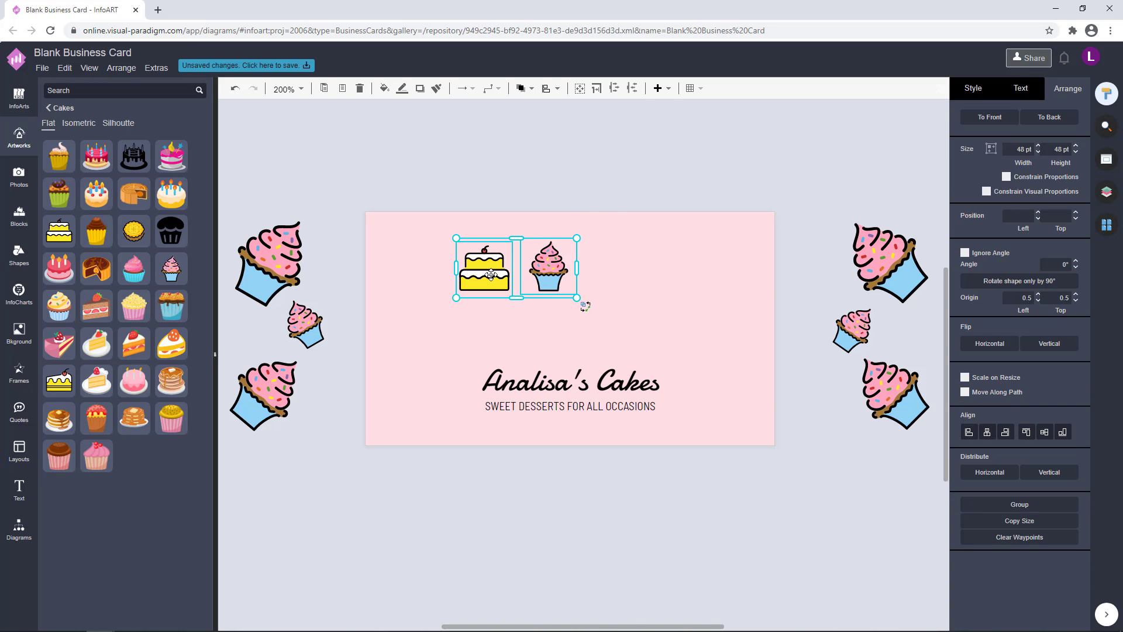
pyautogui.click(699, 194)
pyautogui.moveTo(654, 273); pyautogui.dragTo(684, 278)
pyautogui.click(611, 269)
pyautogui.keyDown('shift'); pyautogui.click(672, 277); pyautogui.keyUp('shift')
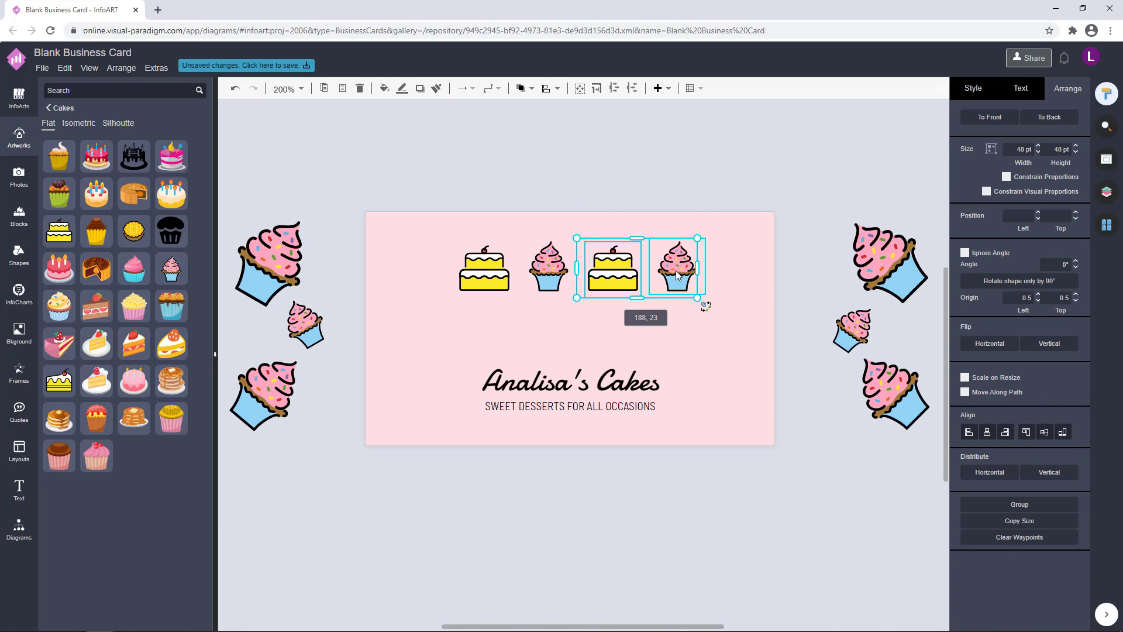
# - Shift the copied cake and cupcake pair slightly left to even out the row's spacing
pyautogui.click(705, 196)
pyautogui.click(686, 280)
pyautogui.click(709, 313)
pyautogui.click(614, 276)
pyautogui.keyDown('shift'); pyautogui.click(679, 278); pyautogui.keyUp('shift')
pyautogui.click(738, 287)
# - Move the row of four artworks down and slightly left to centre it above the title
pyautogui.moveTo(750, 326); pyautogui.dragTo(422, 237)
pyautogui.moveTo(535, 269); pyautogui.dragTo(525, 292)
pyautogui.click(736, 284)
# - Move the title and tagline slightly up toward the row of artworks
pyautogui.moveTo(722, 434); pyautogui.dragTo(447, 350)
pyautogui.click(815, 386)
pyautogui.click(620, 380)
pyautogui.press('Up')
pyautogui.press('Up')
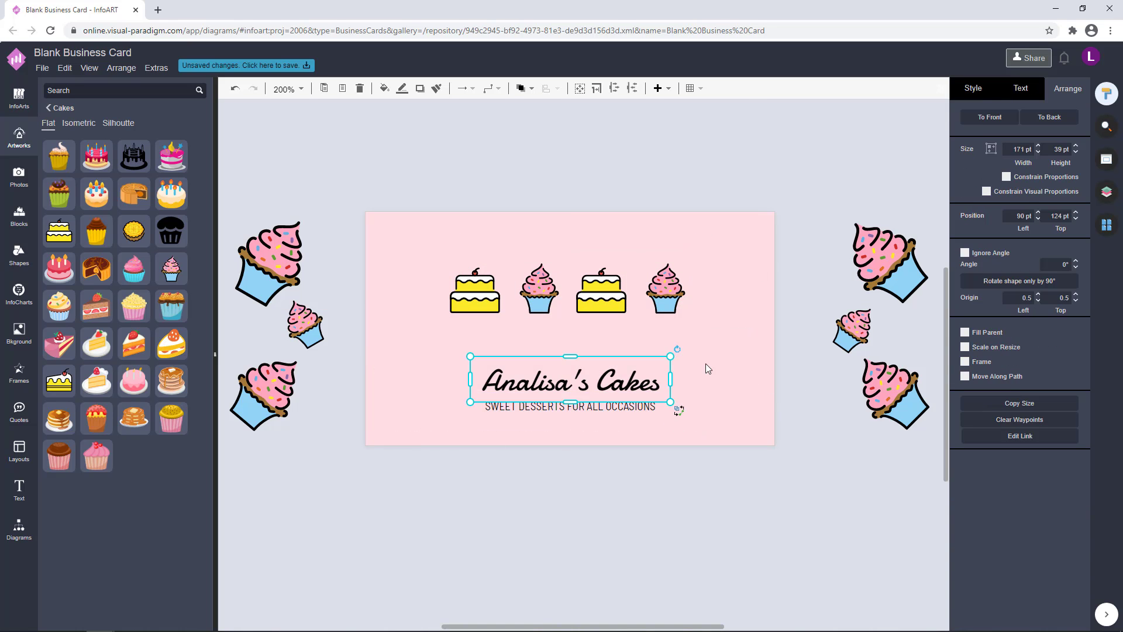
pyautogui.click(708, 368)
pyautogui.moveTo(719, 440); pyautogui.dragTo(428, 352)
pyautogui.moveTo(521, 379); pyautogui.dragTo(521, 376)
# - Enlarge the four artworks together to about 49.1 pt each and shift the row slightly down
pyautogui.moveTo(762, 335); pyautogui.dragTo(443, 255)
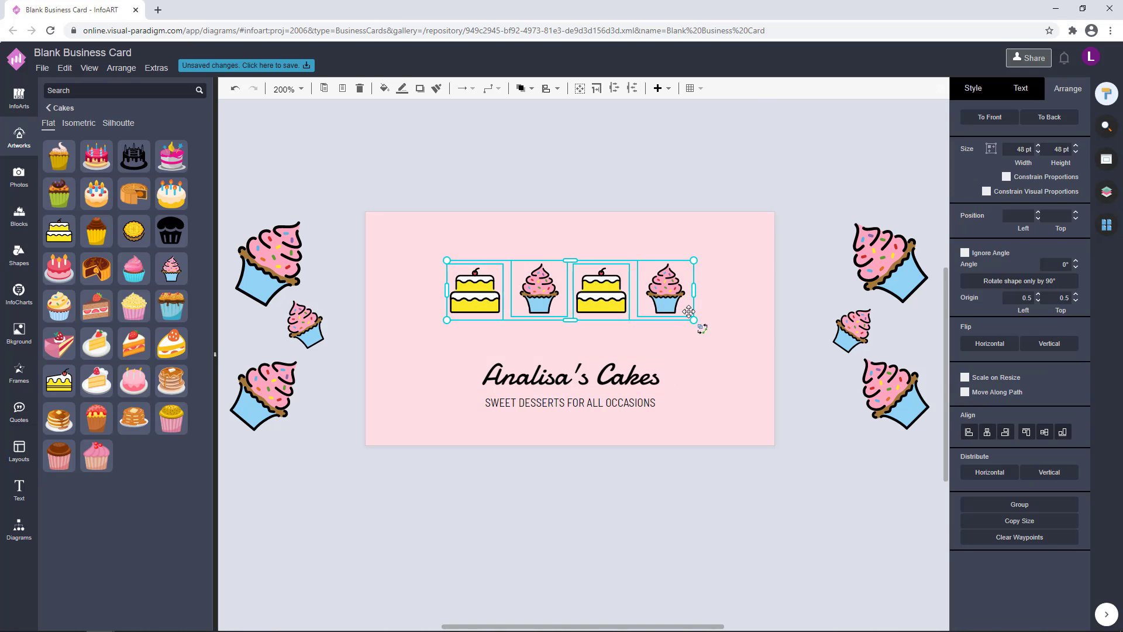
pyautogui.moveTo(694, 319); pyautogui.dragTo(653, 304)
pyautogui.click(752, 291)
# - Move the row of four artworks slightly up
pyautogui.moveTo(753, 345); pyautogui.dragTo(376, 215)
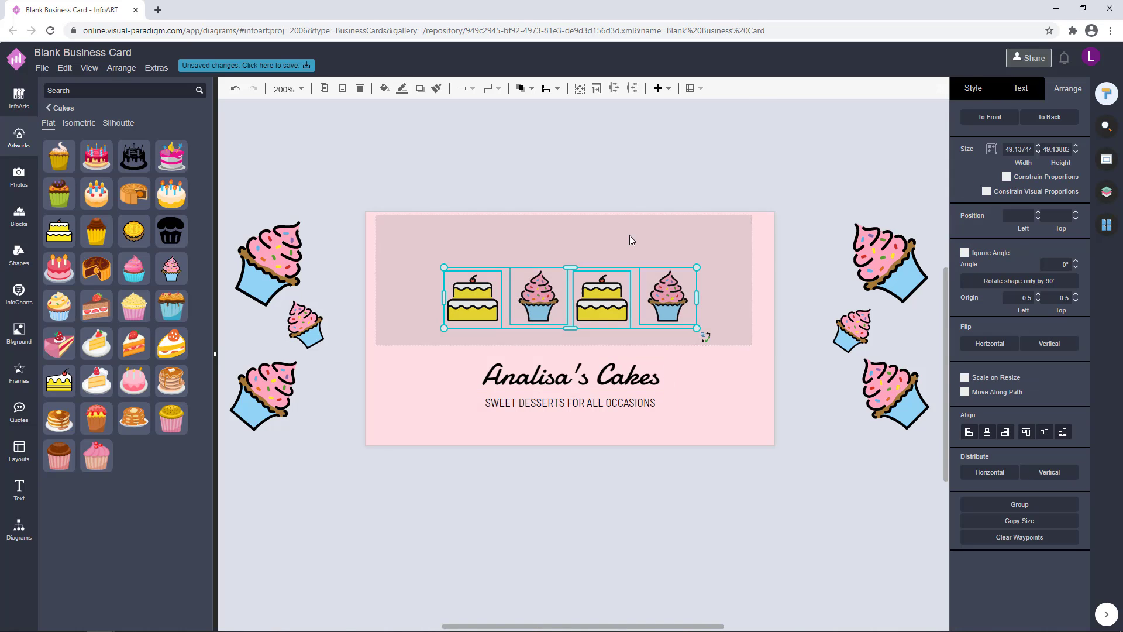
pyautogui.click(693, 169)
pyautogui.moveTo(756, 345); pyautogui.dragTo(308, 214)
pyautogui.click(676, 189)
# - Move the title and tagline up closer to the row of artworks
pyautogui.moveTo(719, 445); pyautogui.dragTo(381, 318)
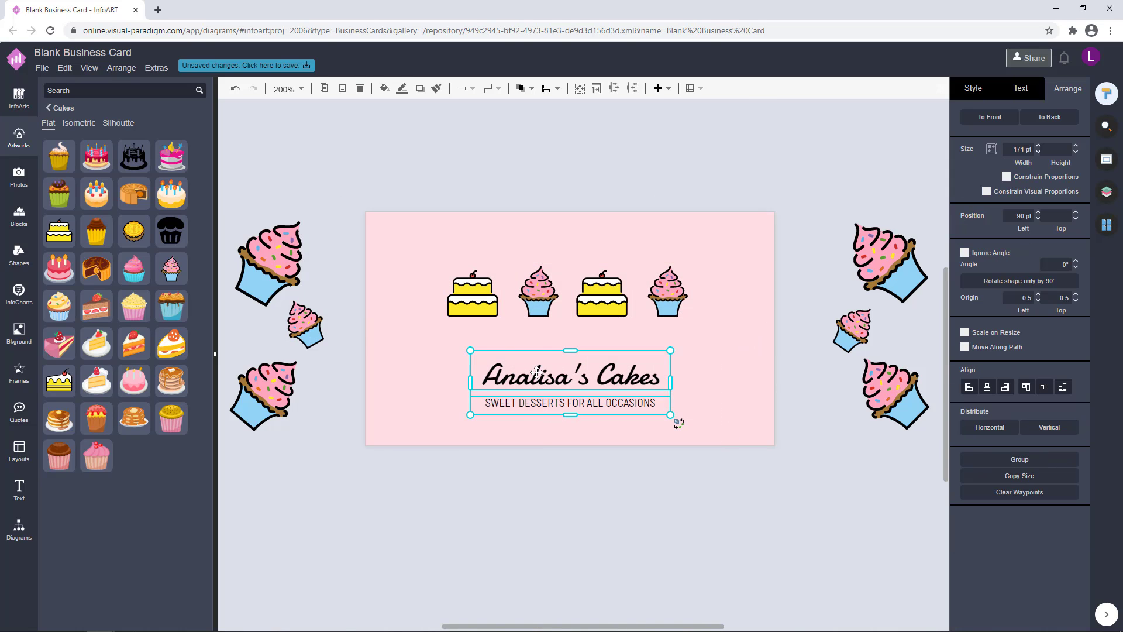
pyautogui.moveTo(520, 378); pyautogui.dragTo(519, 368)
pyautogui.click(732, 319)
pyautogui.moveTo(714, 419); pyautogui.dragTo(462, 337)
pyautogui.moveTo(577, 368); pyautogui.dragTo(578, 363)
pyautogui.click(729, 420)
# - Shift the artworks and text together slightly up, and adjust the artwork row's gap above the title
pyautogui.moveTo(749, 427); pyautogui.dragTo(367, 210)
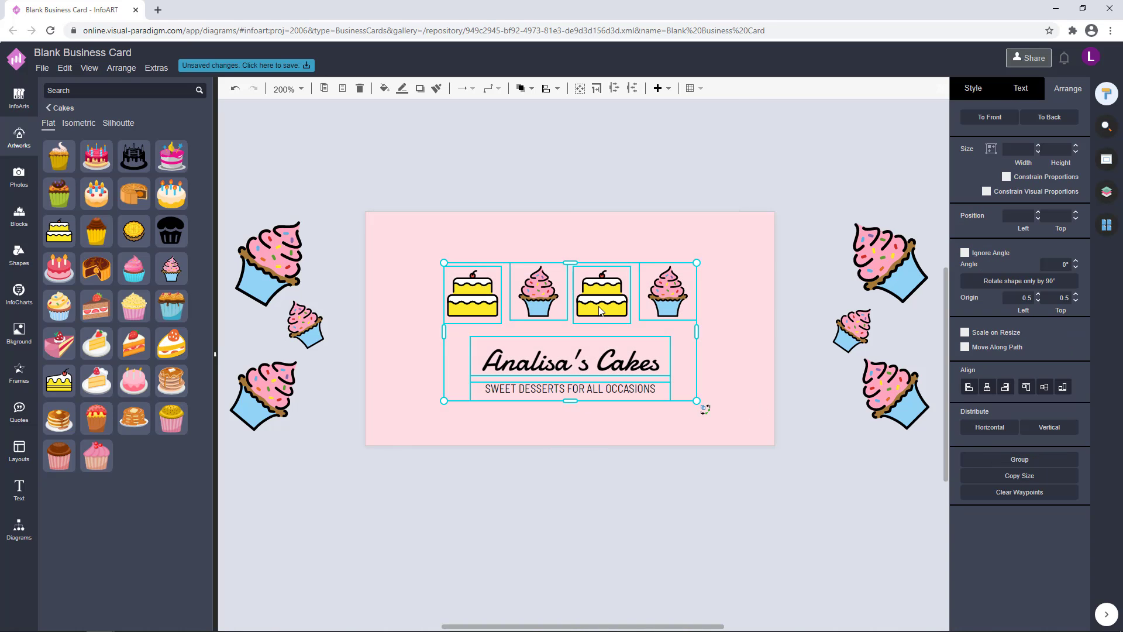
pyautogui.moveTo(578, 365); pyautogui.dragTo(577, 361)
pyautogui.click(695, 223)
pyautogui.moveTo(759, 325); pyautogui.dragTo(338, 205)
pyautogui.moveTo(605, 297); pyautogui.dragTo(605, 305)
pyautogui.hotkey('ctrl', 'z')
pyautogui.click(755, 368)
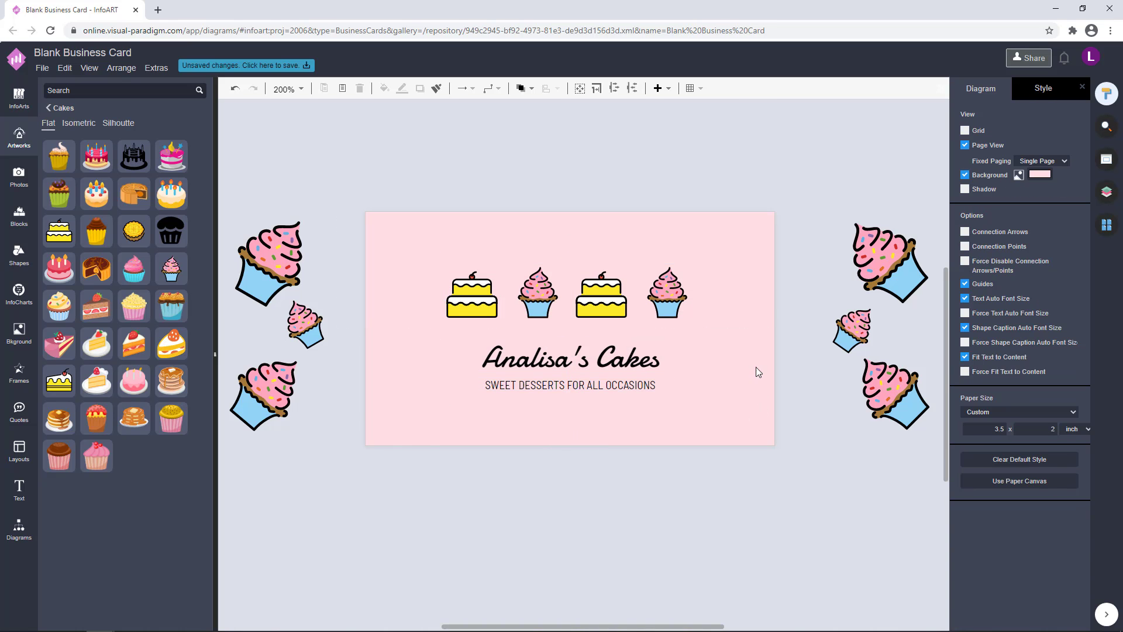
# - Delete the six spare tilted cupcakes lying outside the card on both sides
pyautogui.scroll(-1, 751, 368)
pyautogui.moveTo(875, 477); pyautogui.dragTo(842, 431)
pyautogui.click(792, 318)
pyautogui.keyDown('shift'); pyautogui.click(819, 257); pyautogui.keyUp('shift')
pyautogui.press('Delete')
pyautogui.click(827, 368)
pyautogui.press('Delete')
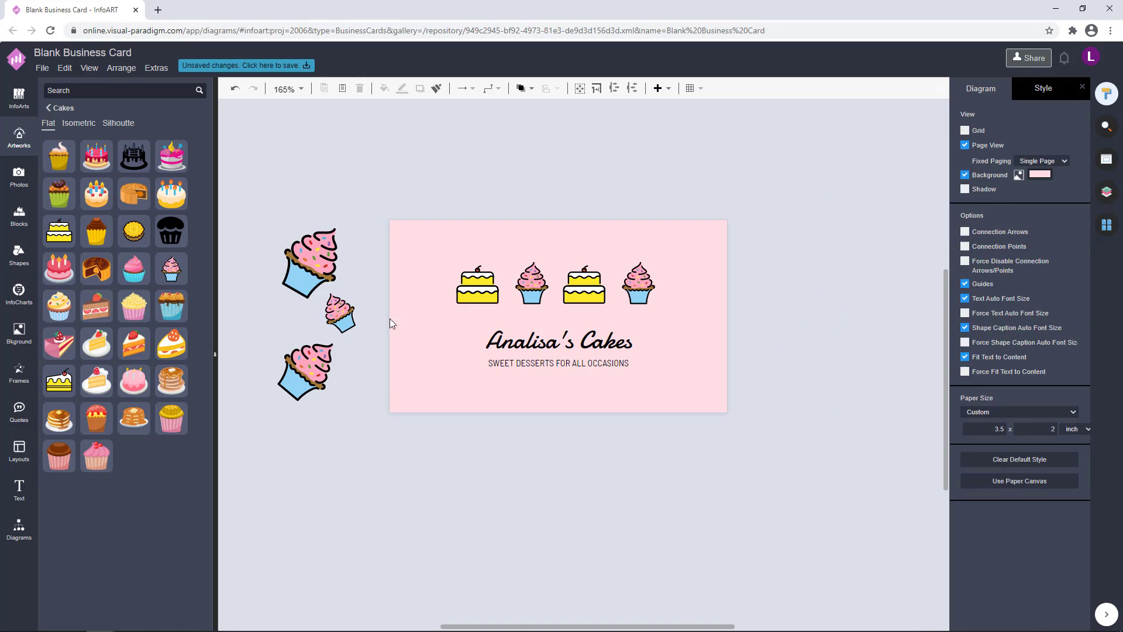
pyautogui.moveTo(386, 335); pyautogui.dragTo(257, 202)
pyautogui.press('Delete')
pyautogui.press('Delete')
# - Select all artworks and text on the card and move them slightly down together
pyautogui.moveTo(764, 412); pyautogui.dragTo(384, 225)
pyautogui.moveTo(578, 342); pyautogui.dragTo(578, 343)
pyautogui.click(770, 268)
pyautogui.click(596, 340)
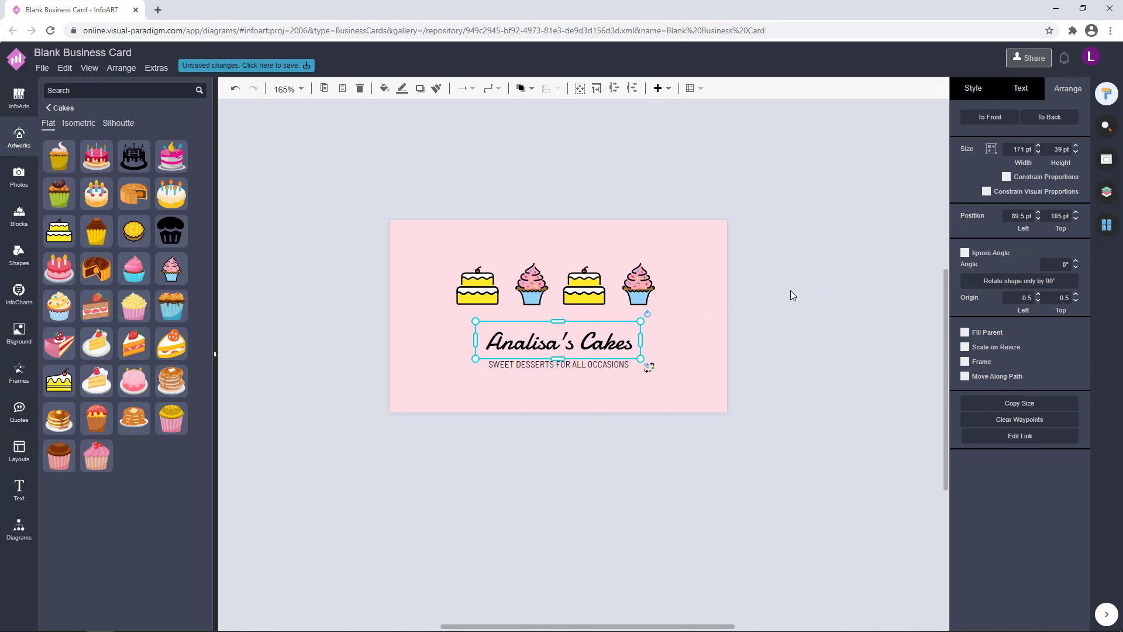
pyautogui.click(790, 292)
# - Insert a General rectangle and resize it into a thin horizontal band across the card above the artworks
pyautogui.scroll(1, 754, 356)
pyautogui.click(19, 529)
pyautogui.click(63, 554)
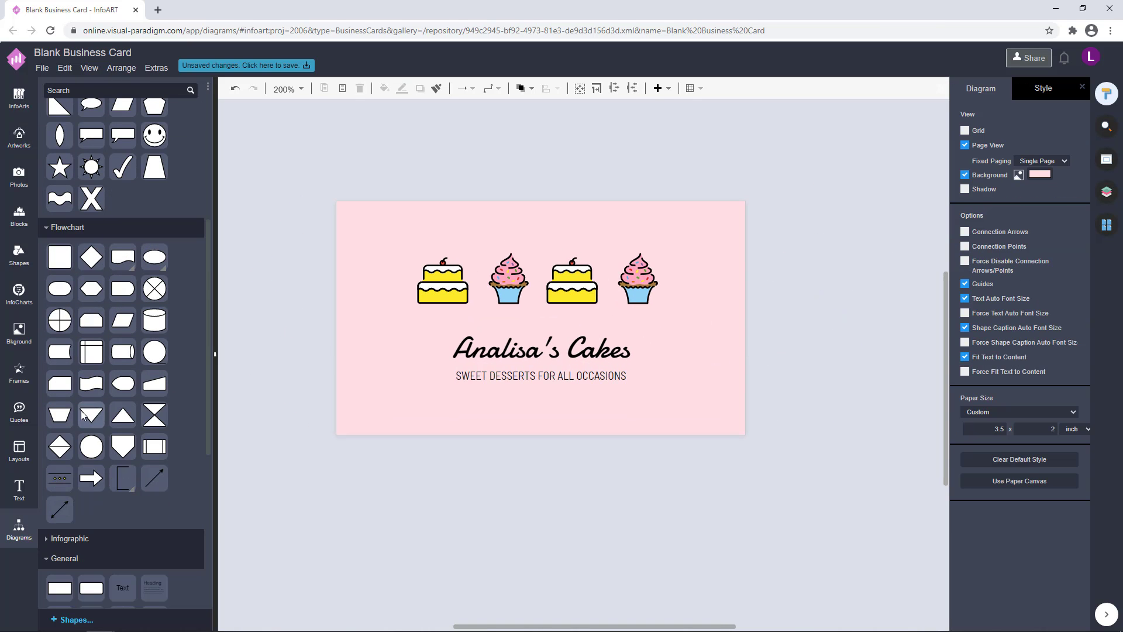
pyautogui.scroll(-5, 57, 270)
pyautogui.click(57, 270)
pyautogui.moveTo(439, 256); pyautogui.dragTo(724, 221)
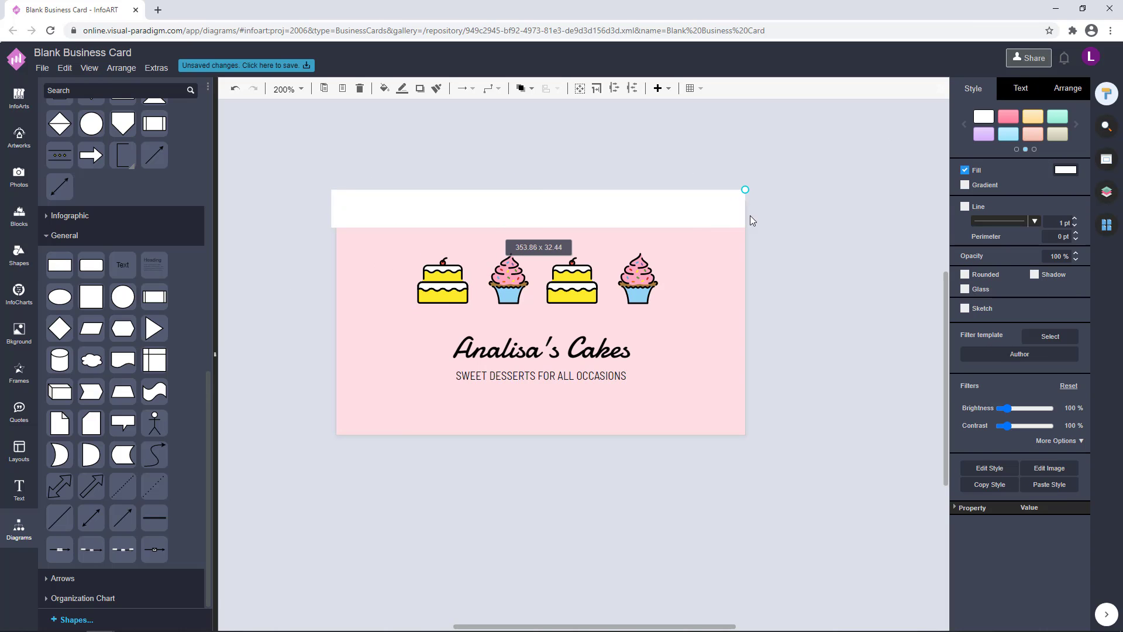
pyautogui.moveTo(538, 189); pyautogui.dragTo(538, 220)
pyautogui.moveTo(537, 224); pyautogui.dragTo(538, 222)
# - Try a 1 pt black outline on the white band
pyautogui.click(869, 329)
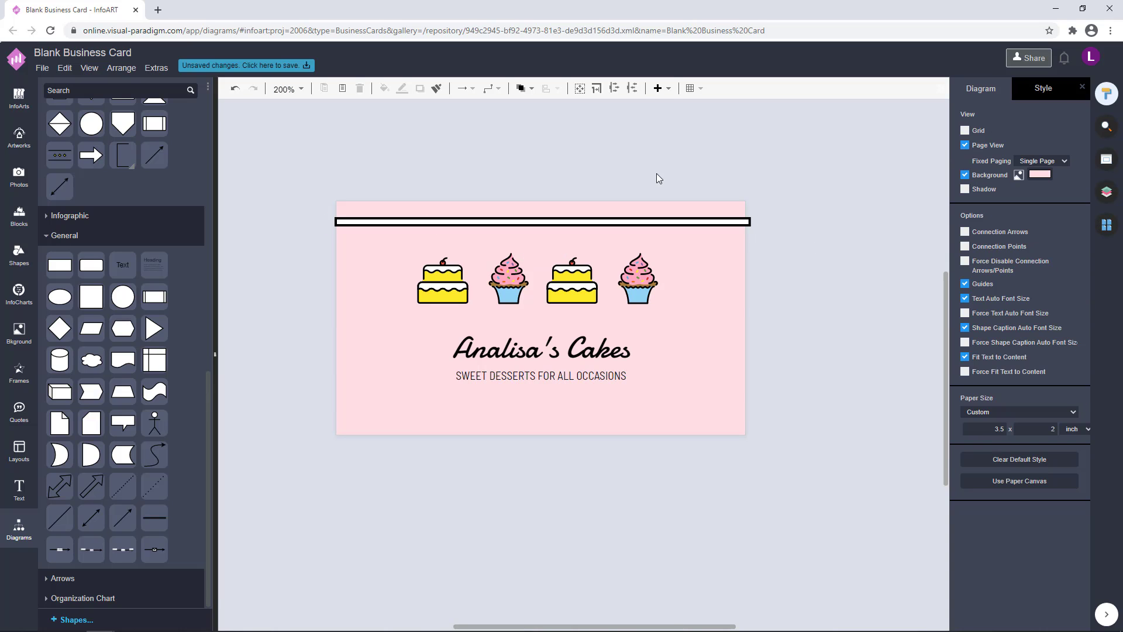
pyautogui.click(743, 225)
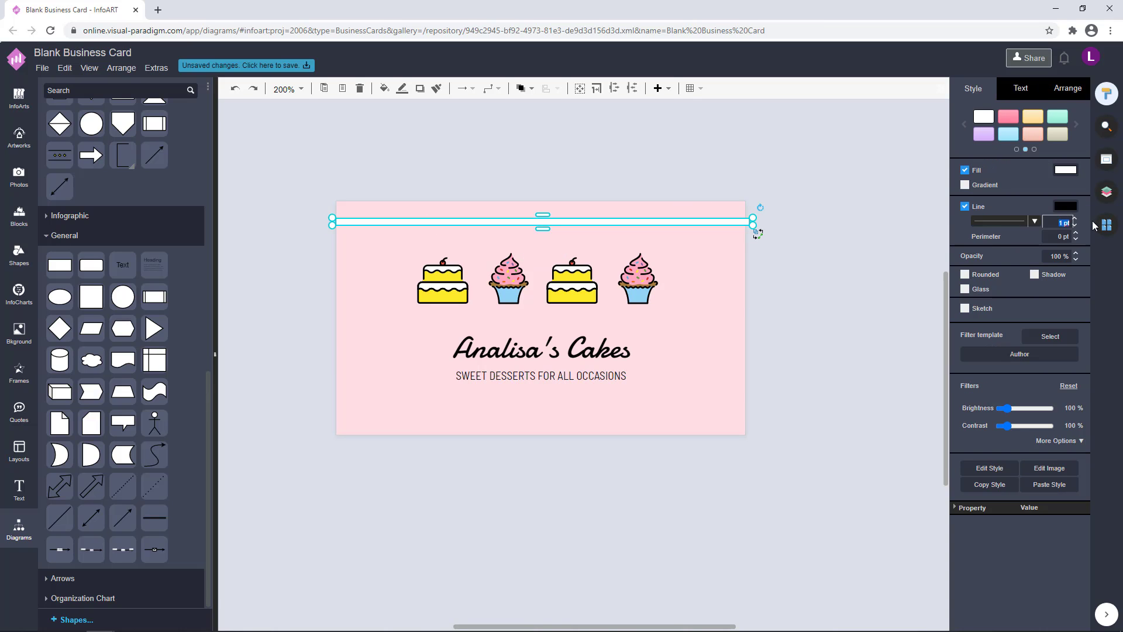
pyautogui.click(764, 333)
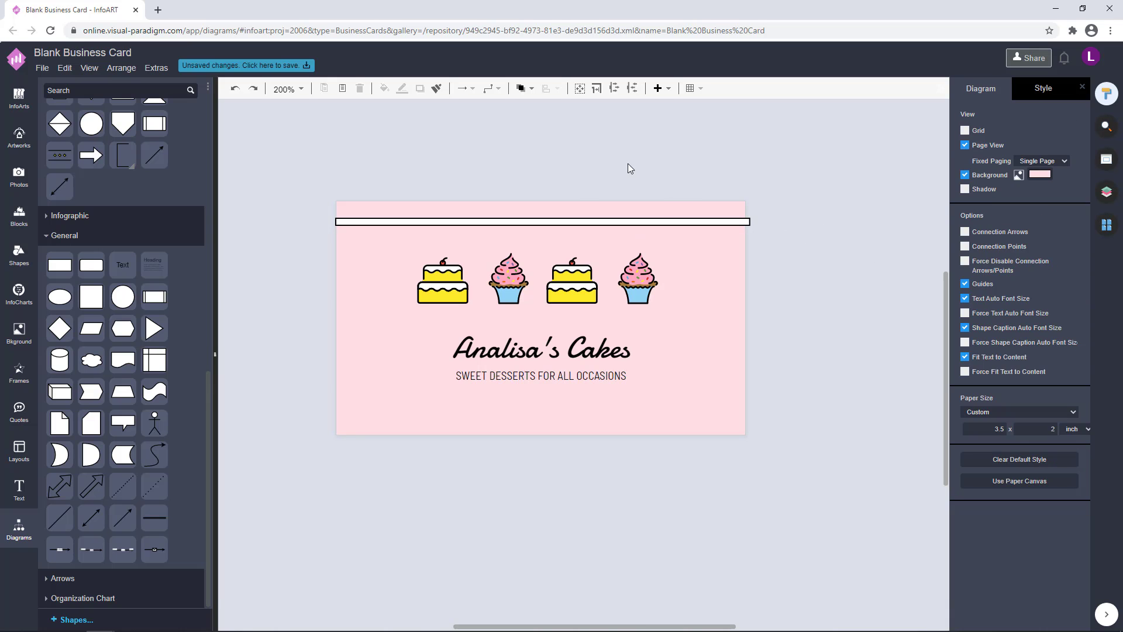
# - Remove the white band's outline and fit its ends to the card's side edges
pyautogui.click(539, 224)
pyautogui.scroll(5, 794, 259)
pyautogui.scroll(6, 839, 272)
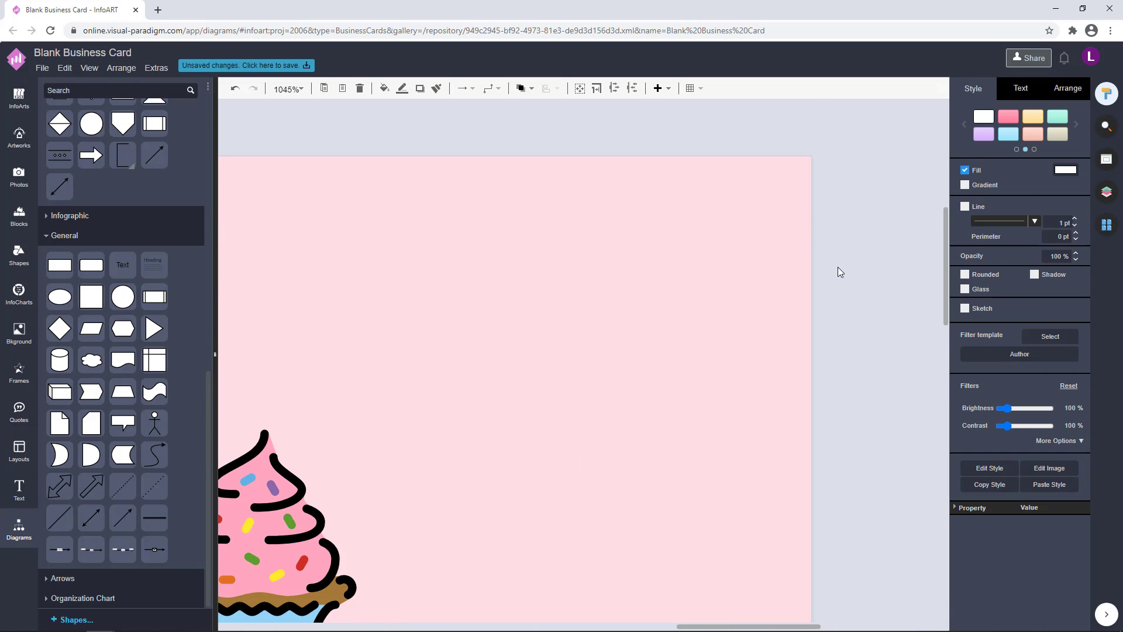
pyautogui.scroll(-5, 426, 275)
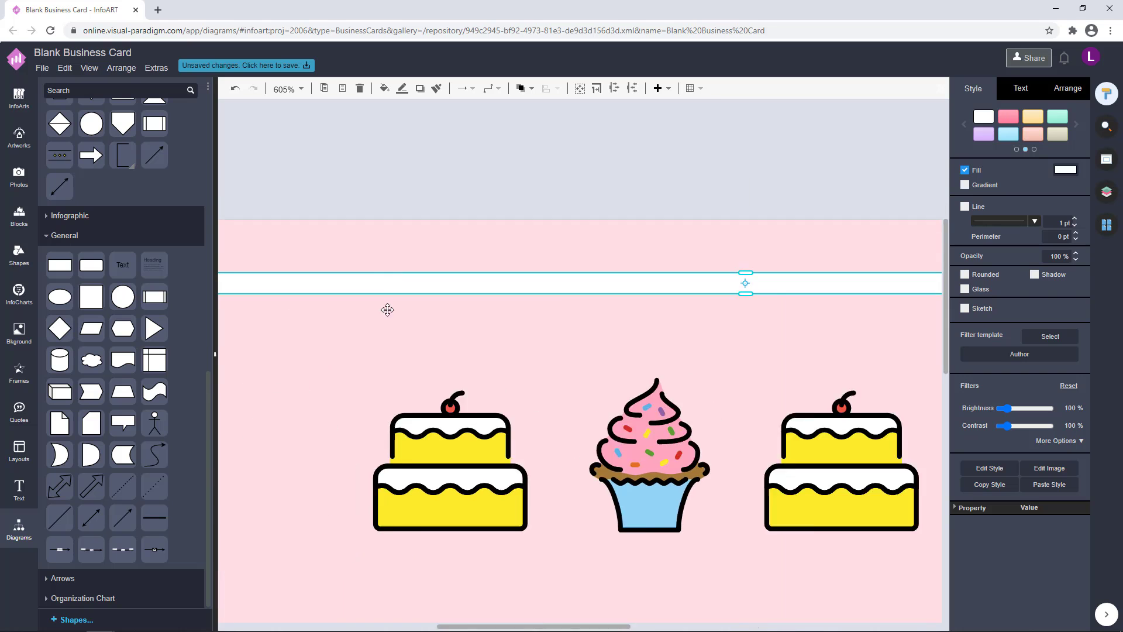
pyautogui.scroll(4, 477, 297)
pyautogui.click(461, 268)
# - Add a thin strip along the white band's upper edge and fill it with black
pyautogui.scroll(-9, 468, 275)
pyautogui.scroll(3, 544, 273)
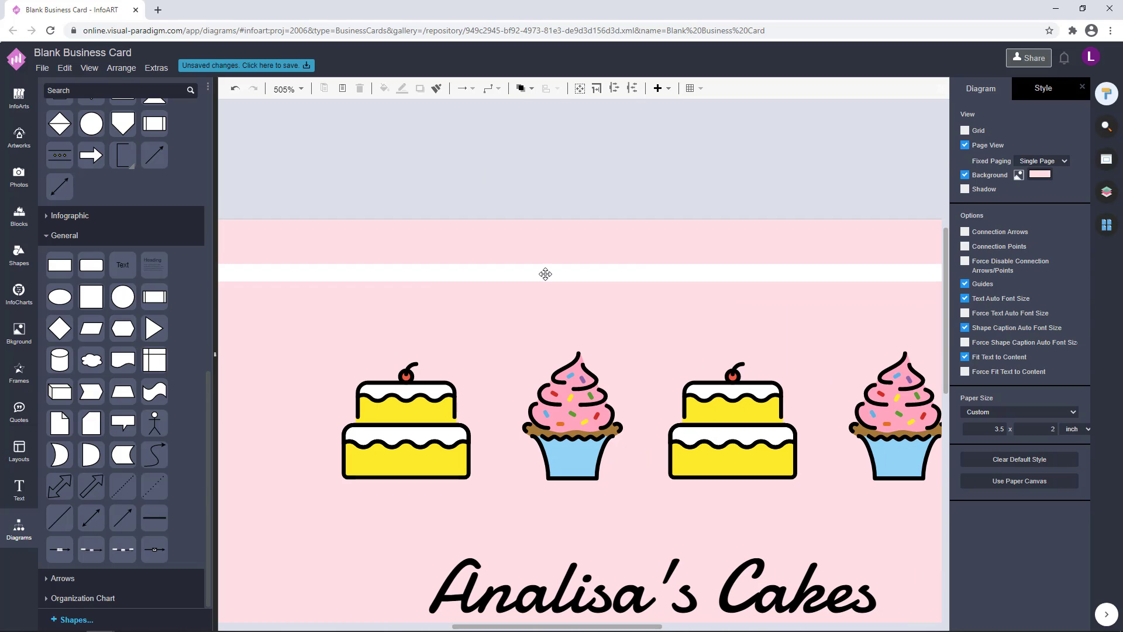
pyautogui.moveTo(568, 274); pyautogui.dragTo(573, 255)
pyautogui.click(1065, 170)
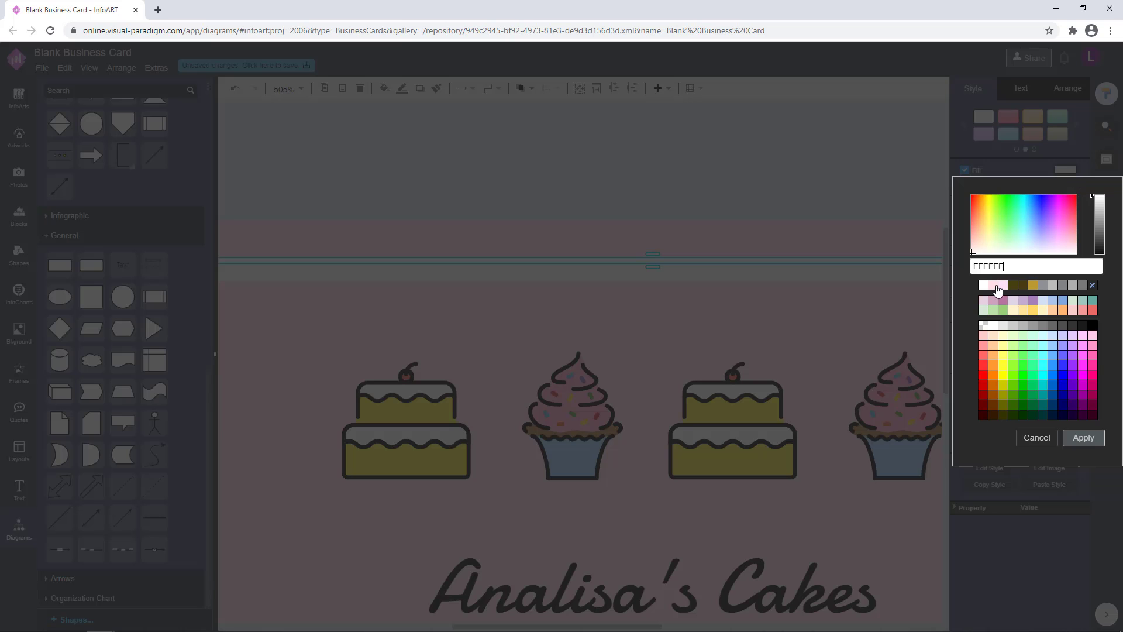
pyautogui.click(1092, 325)
pyautogui.click(1083, 438)
pyautogui.click(663, 184)
pyautogui.scroll(-4, 664, 186)
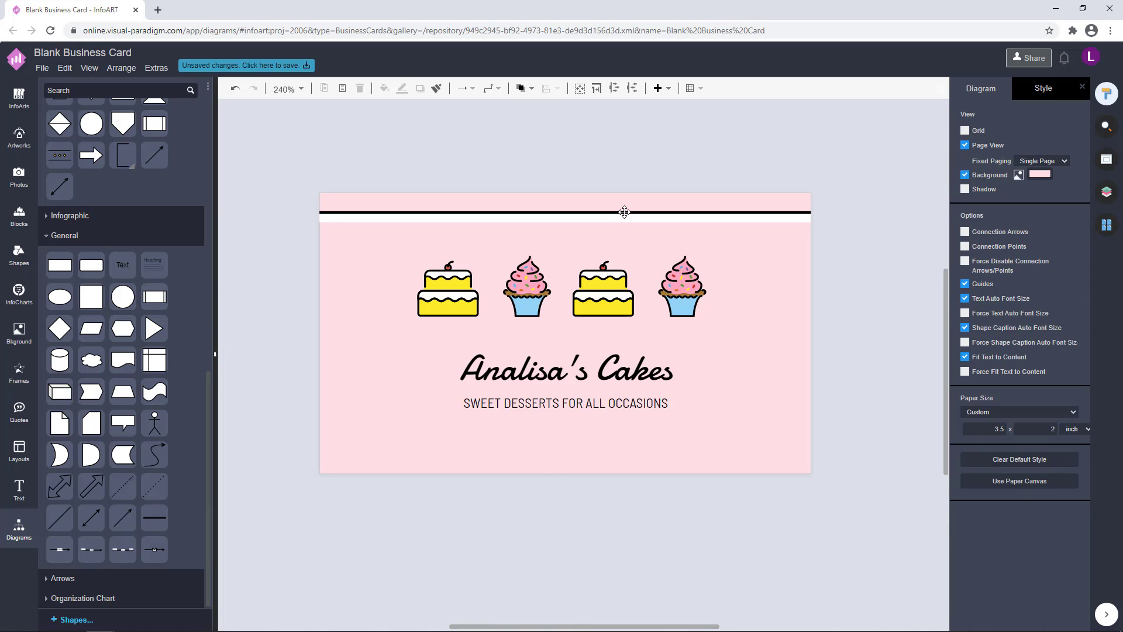
# - Duplicate the black strip along the white band's lower edge
pyautogui.doubleClick(258, 162)
pyautogui.click(337, 176)
pyautogui.click(282, 175)
pyautogui.press('Delete')
pyautogui.moveTo(437, 213); pyautogui.dragTo(459, 206)
pyautogui.click(798, 239)
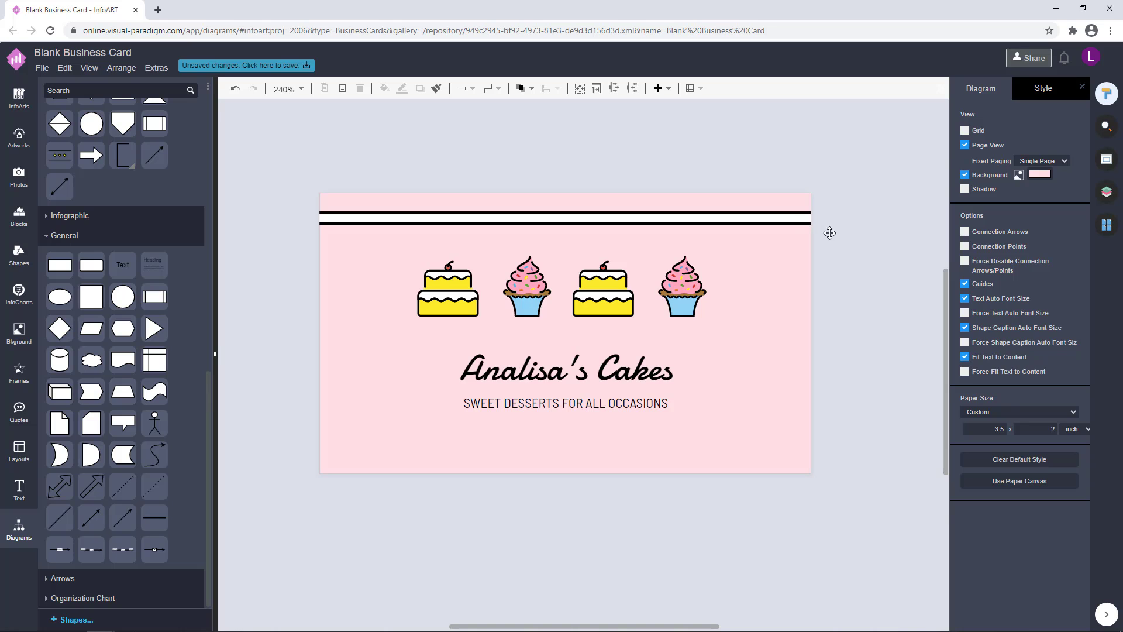
# - Move the white band and its two black strips slightly down together
pyautogui.moveTo(863, 247); pyautogui.dragTo(219, 155)
pyautogui.moveTo(590, 209); pyautogui.dragTo(589, 212)
pyautogui.click(847, 248)
pyautogui.moveTo(870, 255); pyautogui.dragTo(333, 185)
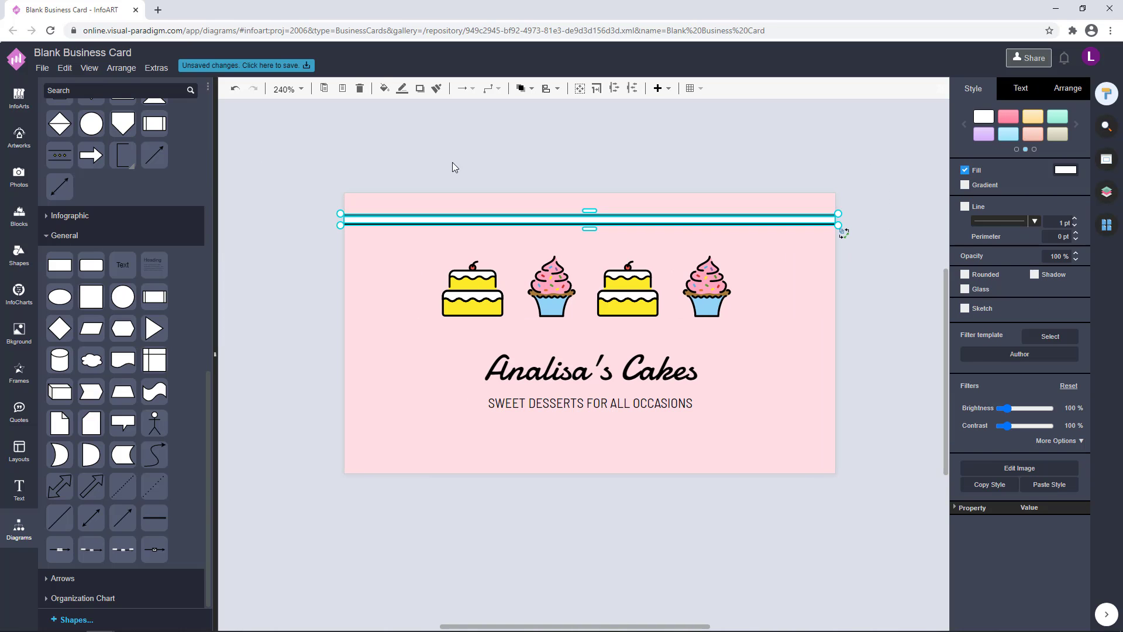
pyautogui.click(816, 365)
# - Duplicate the striped band near the card's bottom edge, aligned with the upper one at position 0, 175
pyautogui.hotkey('ctrl', '-')
pyautogui.moveTo(819, 205); pyautogui.dragTo(288, 147)
pyautogui.moveTo(475, 187); pyautogui.dragTo(464, 376)
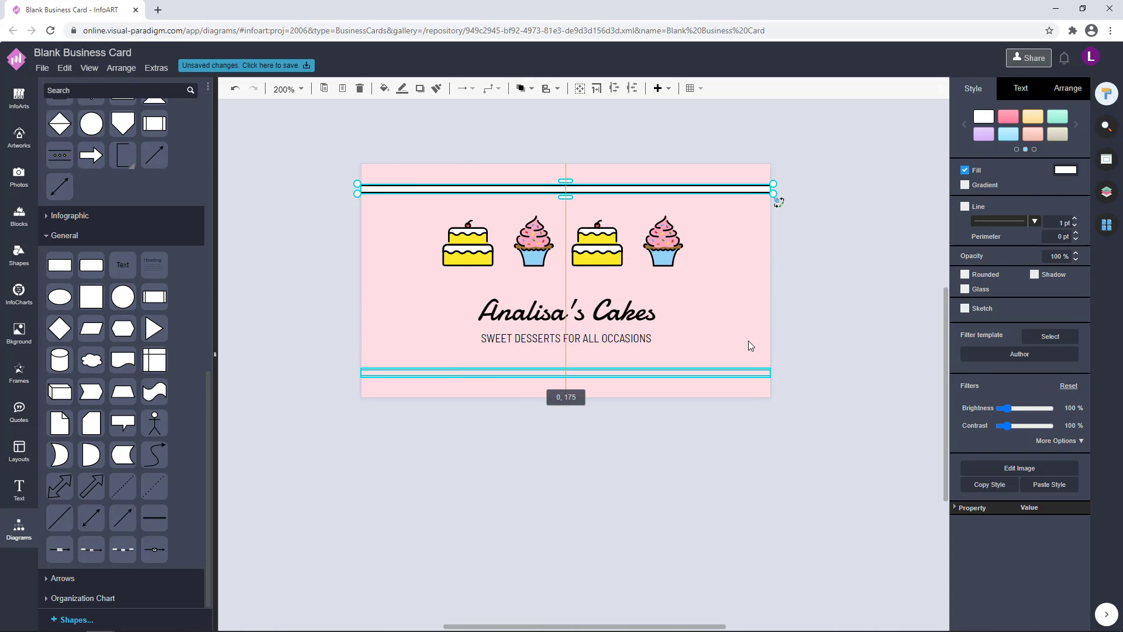
pyautogui.click(823, 368)
# - Nudge the title and tagline slightly up and the row of artworks slightly down between the two bands
pyautogui.click(625, 338)
pyautogui.click(842, 272)
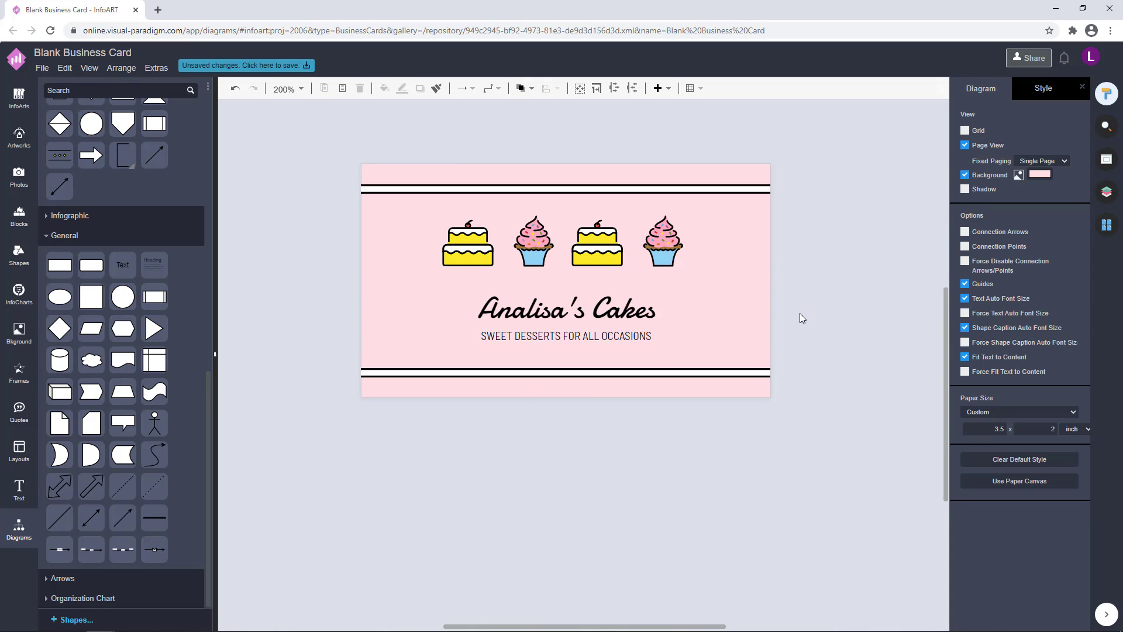
pyautogui.moveTo(855, 284); pyautogui.dragTo(327, 205)
pyautogui.click(831, 269)
pyautogui.moveTo(823, 354); pyautogui.dragTo(355, 282)
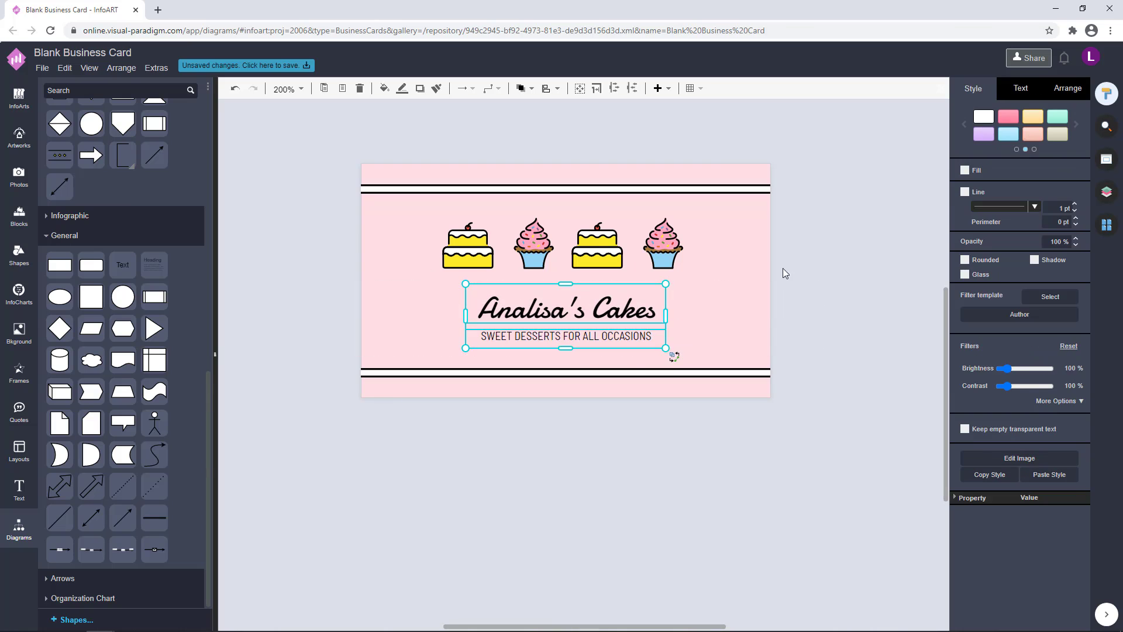
pyautogui.press('Up')
pyautogui.press('Up')
pyautogui.press('Up')
pyautogui.click(824, 336)
# - Move the lower striped band slightly up and deselect everything
pyautogui.moveTo(823, 396); pyautogui.dragTo(309, 344)
pyautogui.click(767, 290)
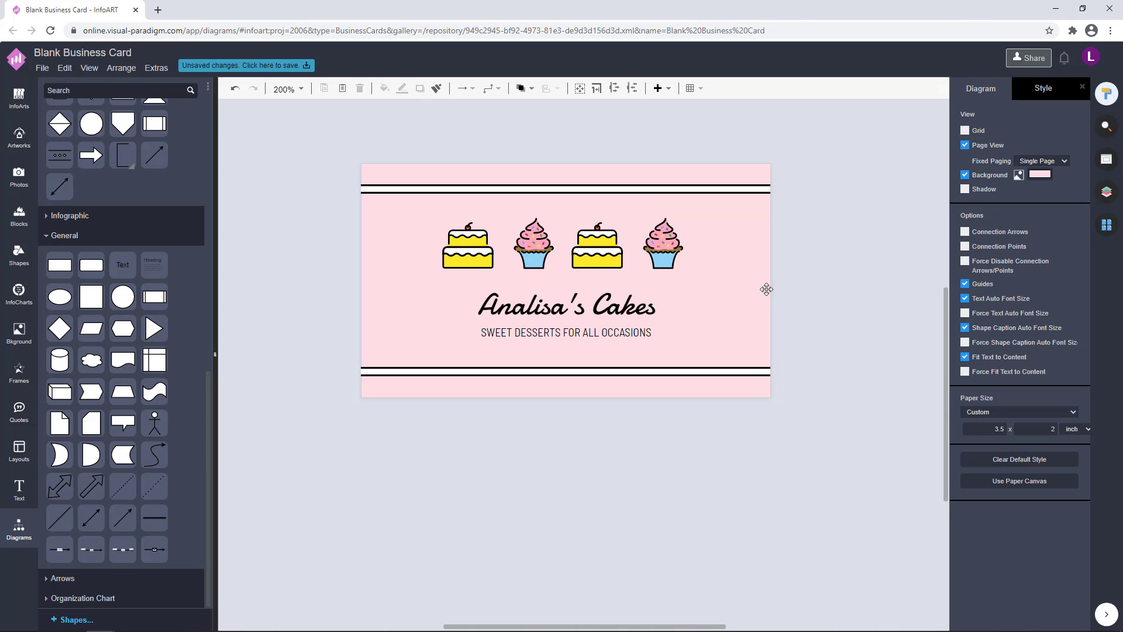
pyautogui.scroll(1, 818, 301)
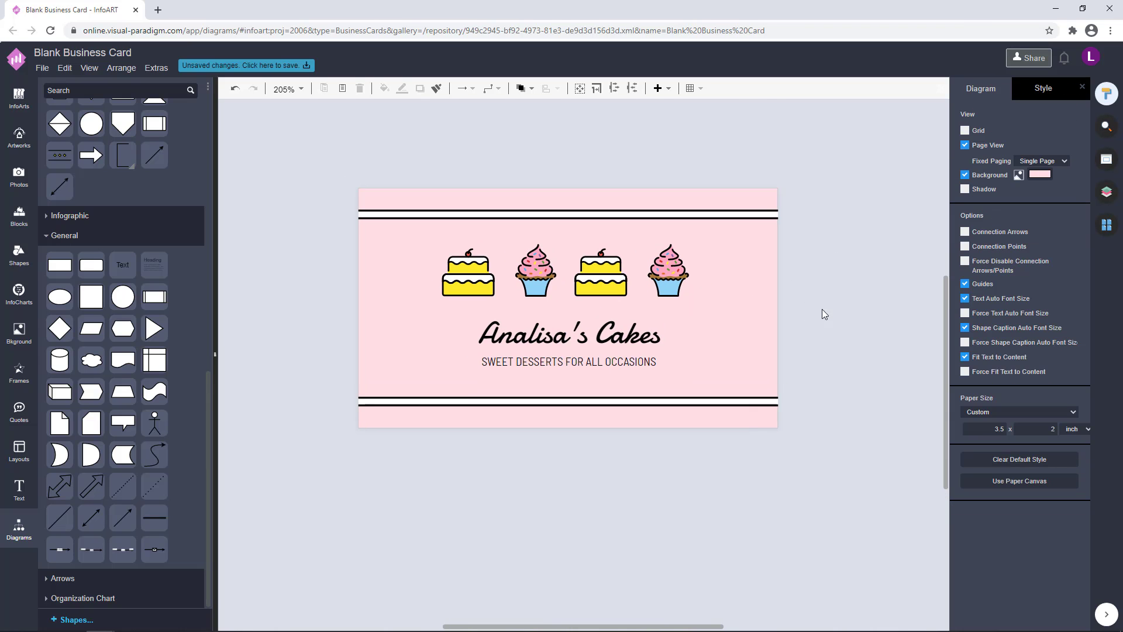
pyautogui.moveTo(834, 434); pyautogui.dragTo(229, 145)
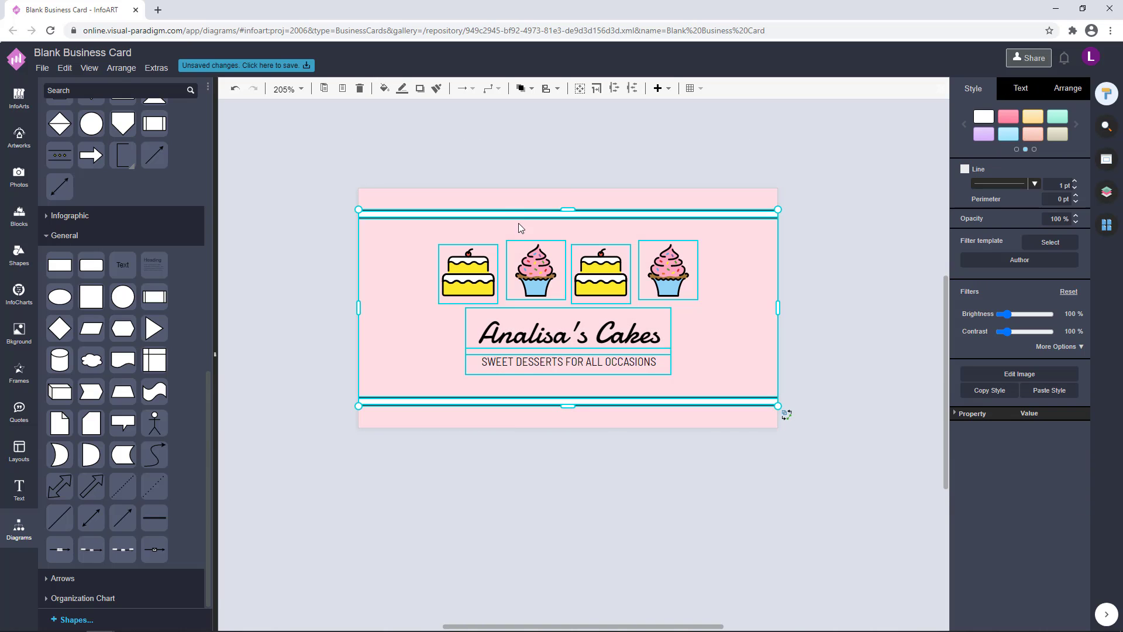
pyautogui.click(762, 223)
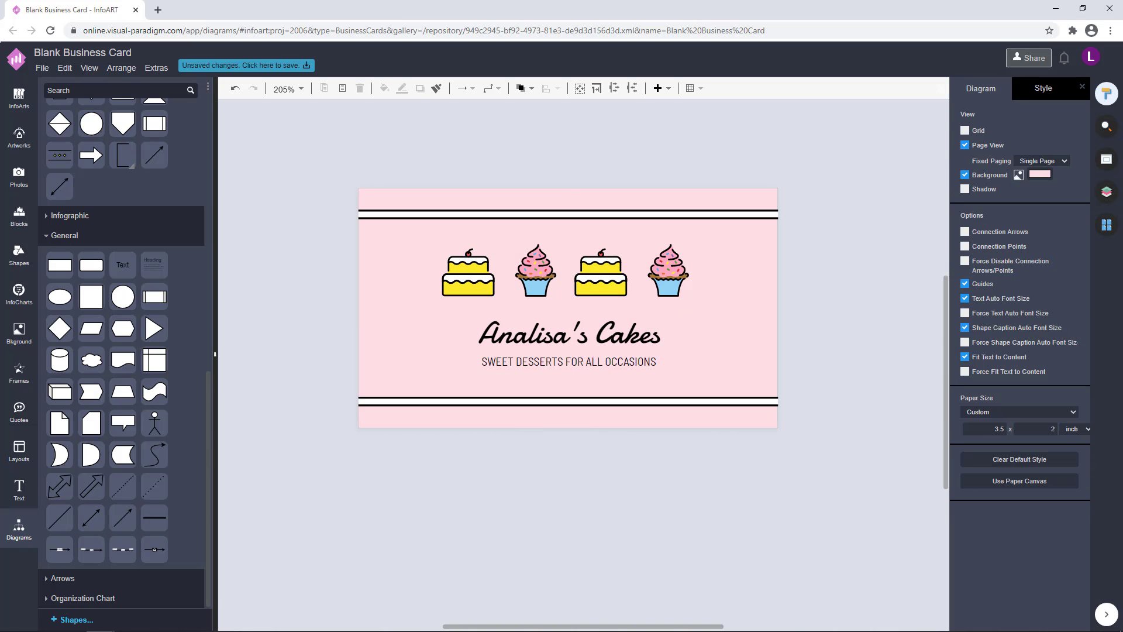
pyautogui.click(1106, 225)
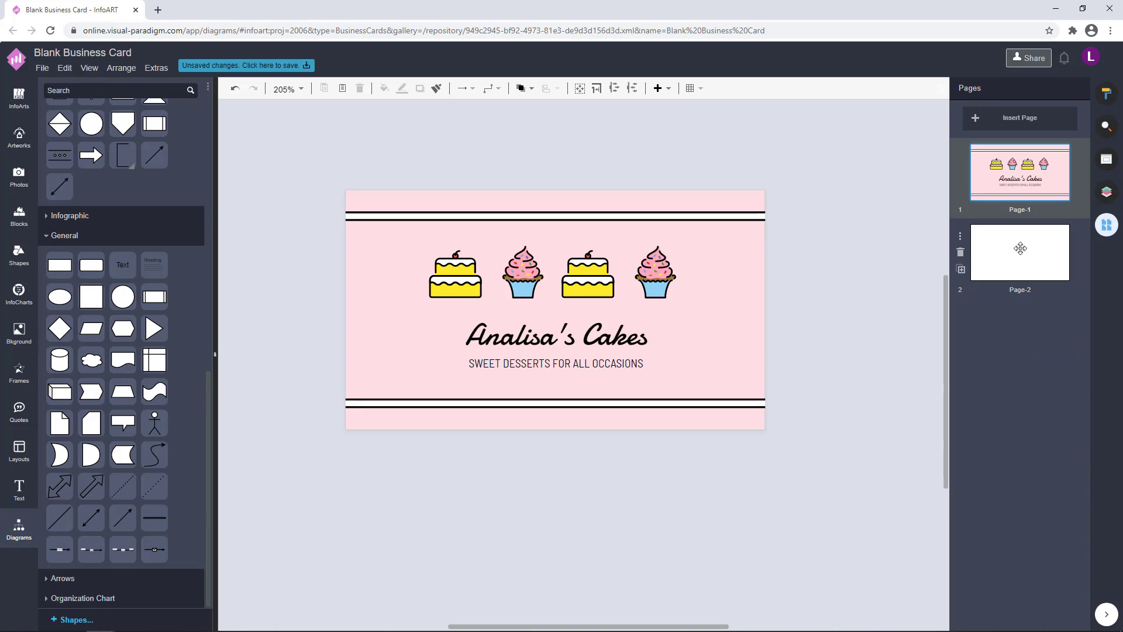
pyautogui.click(1020, 248)
pyautogui.click(1000, 151)
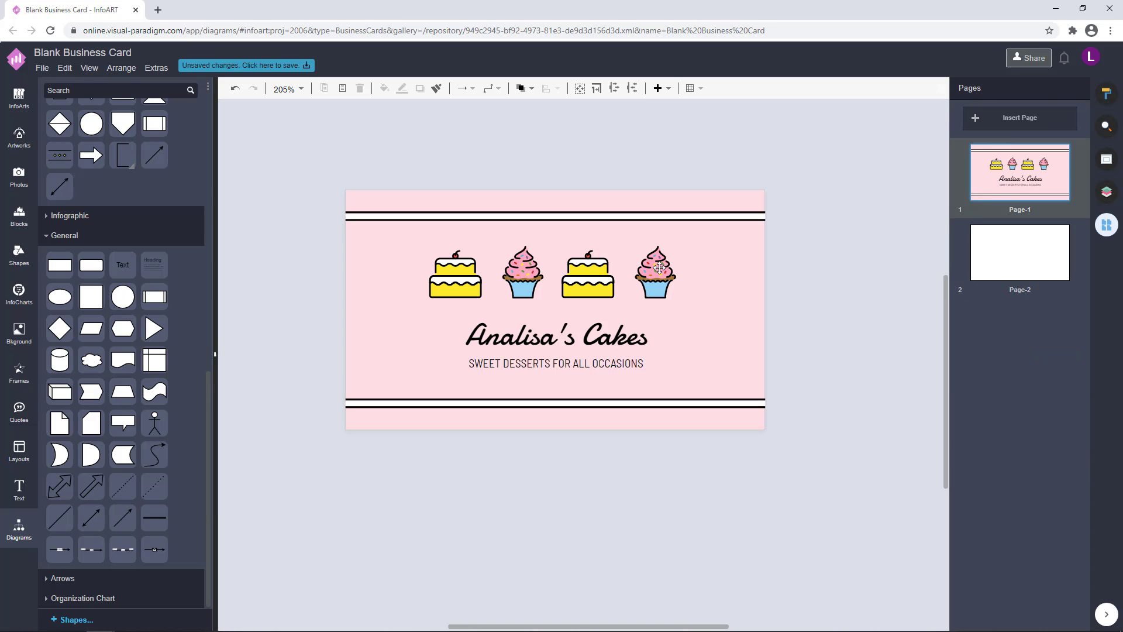
pyautogui.click(659, 267)
pyautogui.click(1006, 155)
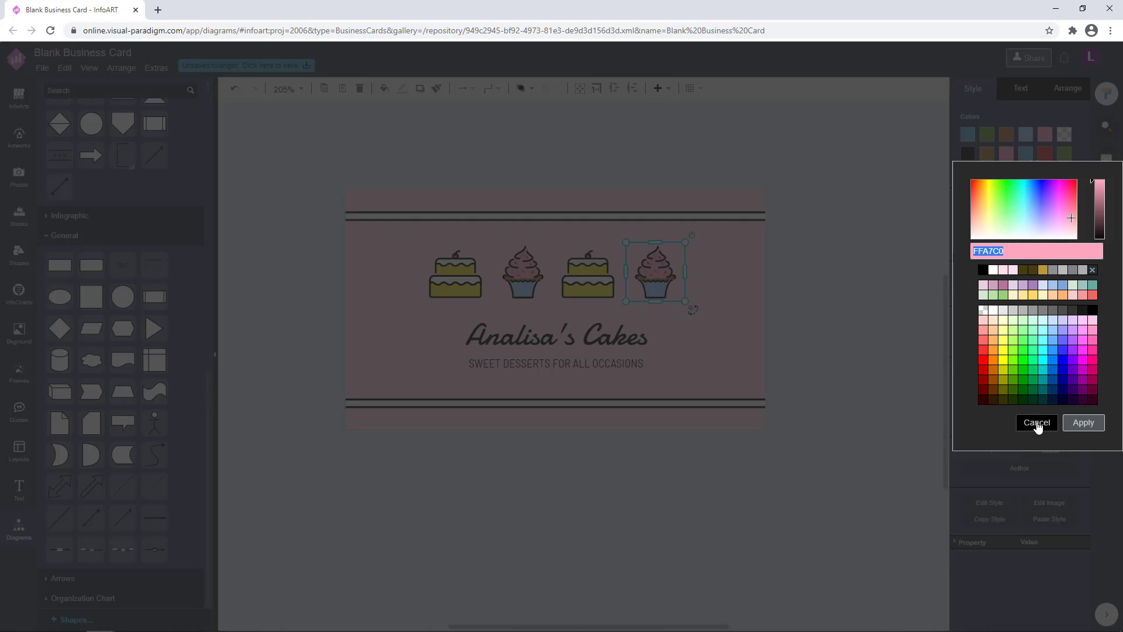
pyautogui.click(1036, 422)
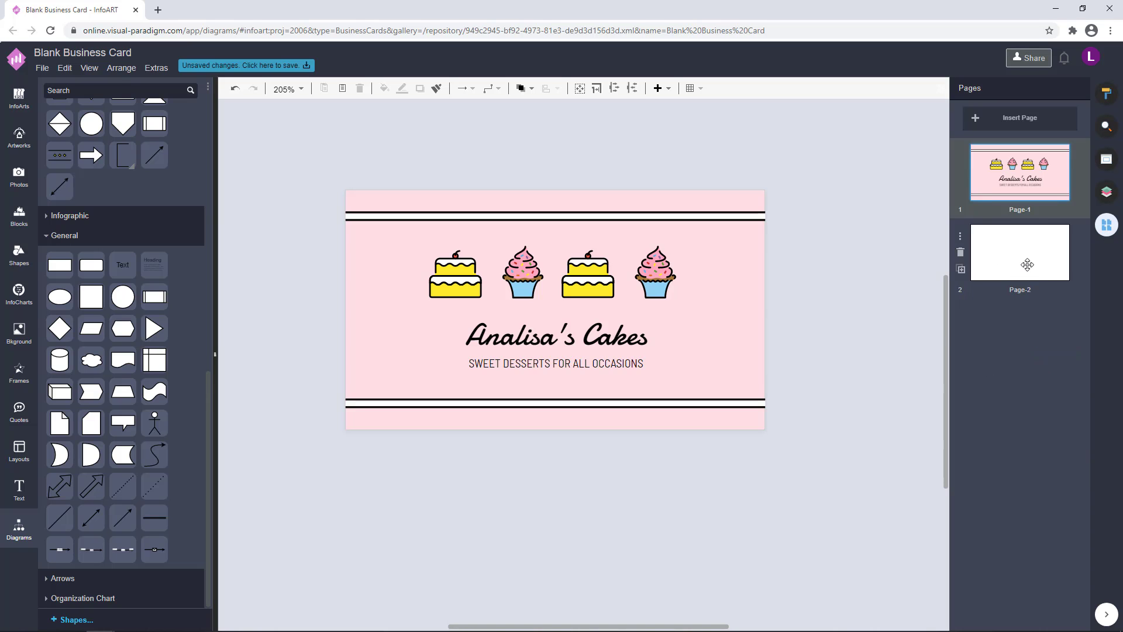
pyautogui.click(1027, 264)
pyautogui.click(1033, 179)
# - Copy the upper striped band from Page-1 and set Page-2's background colour to FEDEE5
pyautogui.click(754, 216)
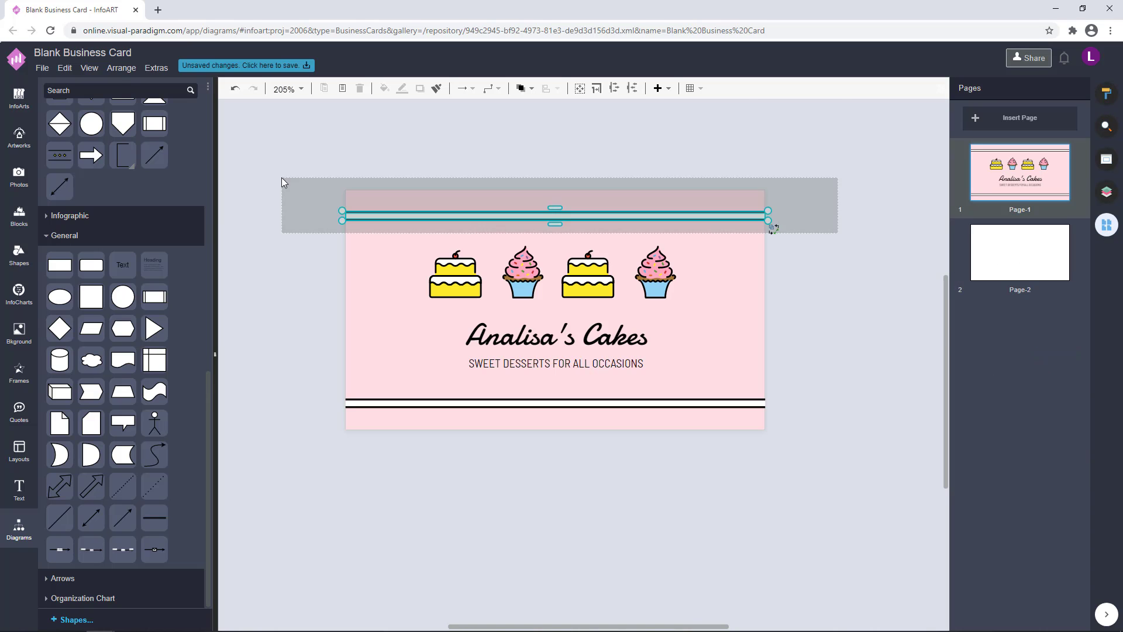
pyautogui.click(1015, 249)
pyautogui.click(1106, 94)
pyautogui.click(1039, 174)
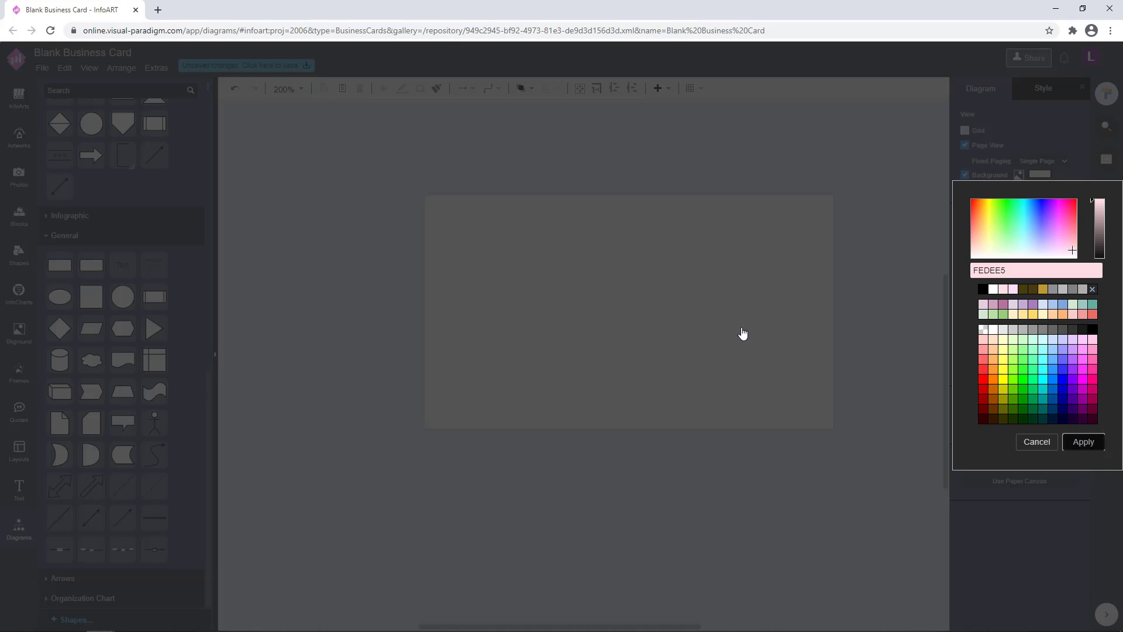
# - Paste the striped band onto Page-2, group its parts and rotate it 90° near the card's centre
pyautogui.hotkey('ctrl', 'v')
pyautogui.moveTo(769, 308); pyautogui.dragTo(587, 306)
pyautogui.hotkey('ctrl', 'g')
pyautogui.click(765, 293)
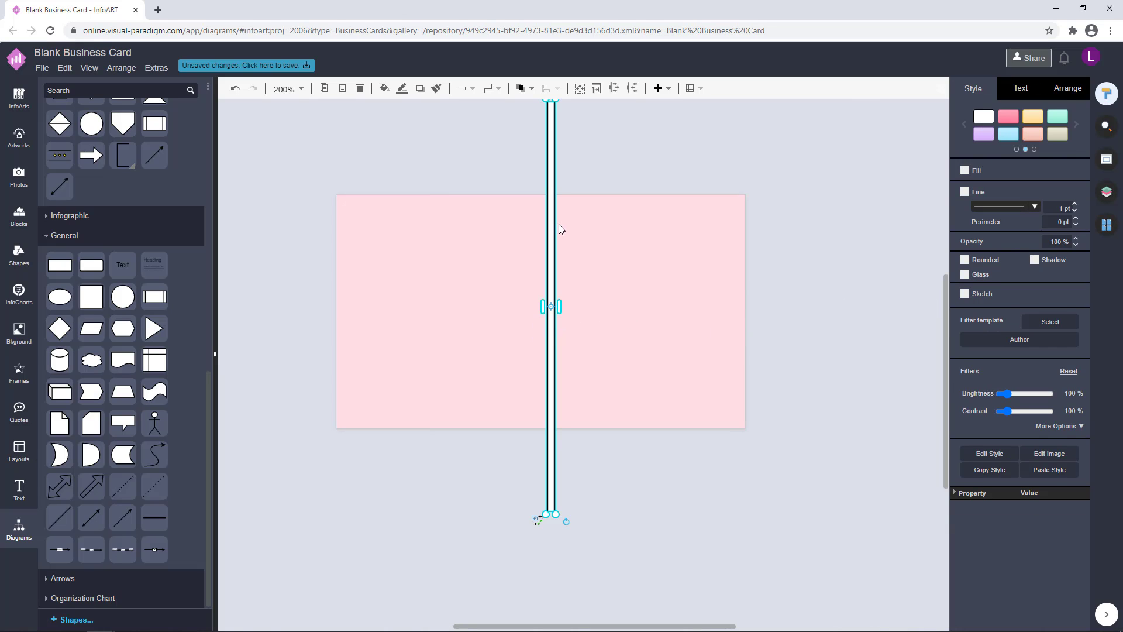
# - Try to set the grouped band's width to 150 pt
pyautogui.click(1073, 88)
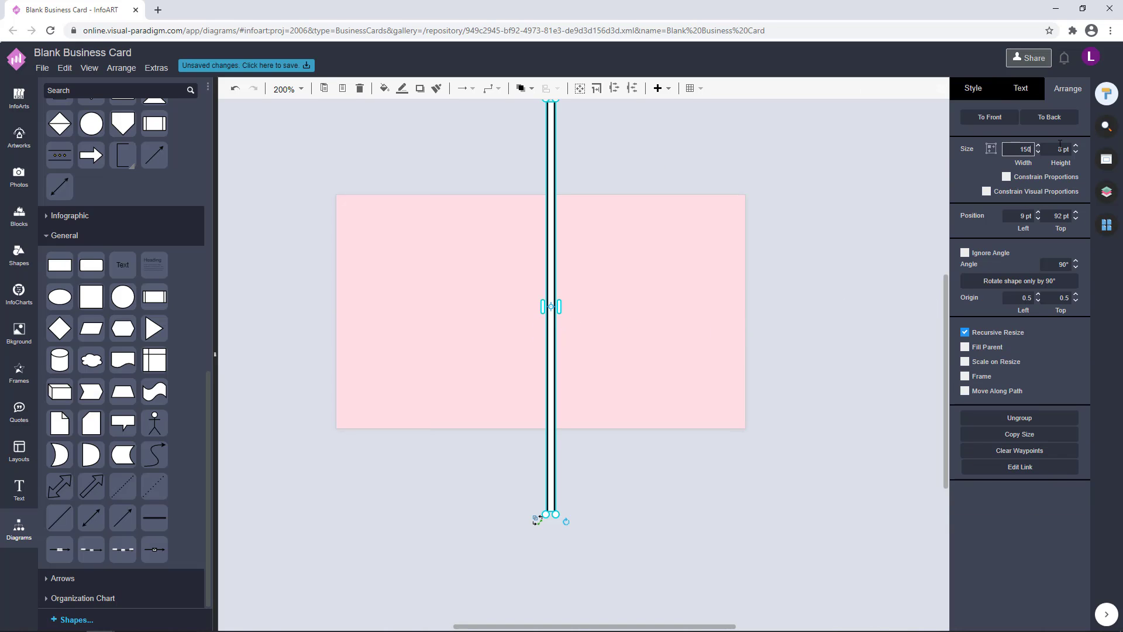
pyautogui.click(802, 214)
pyautogui.click(548, 170)
# - Align the vertical band's upper end with the card's top edge and shorten the band to 329 pt
pyautogui.scroll(11, 544, 166)
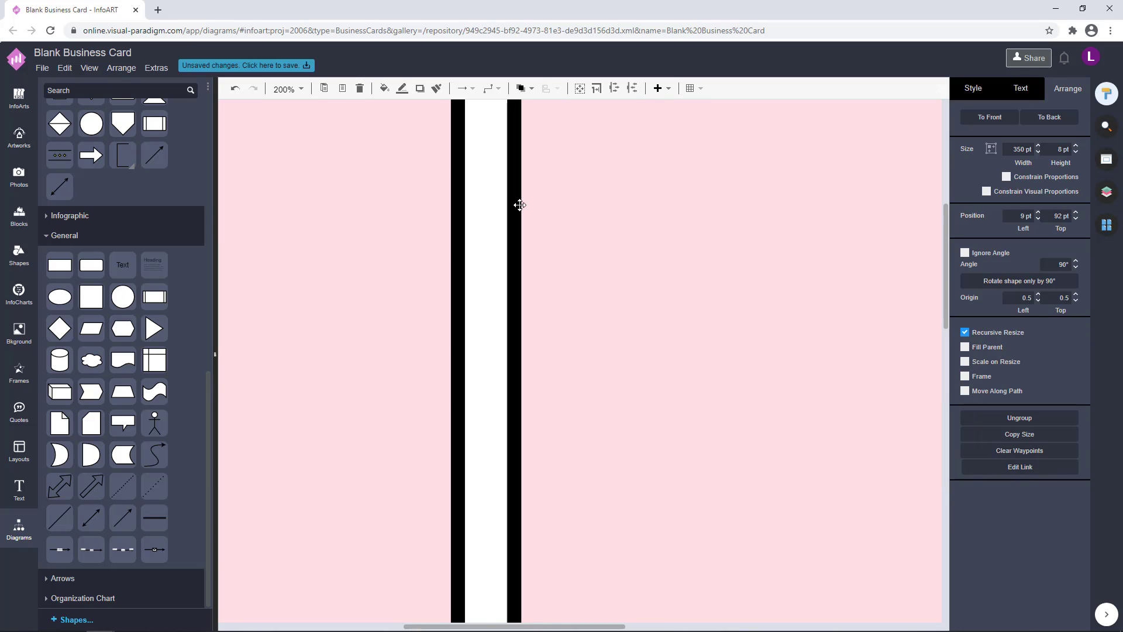
pyautogui.moveTo(519, 205); pyautogui.dragTo(584, 383)
pyautogui.scroll(4, 606, 464)
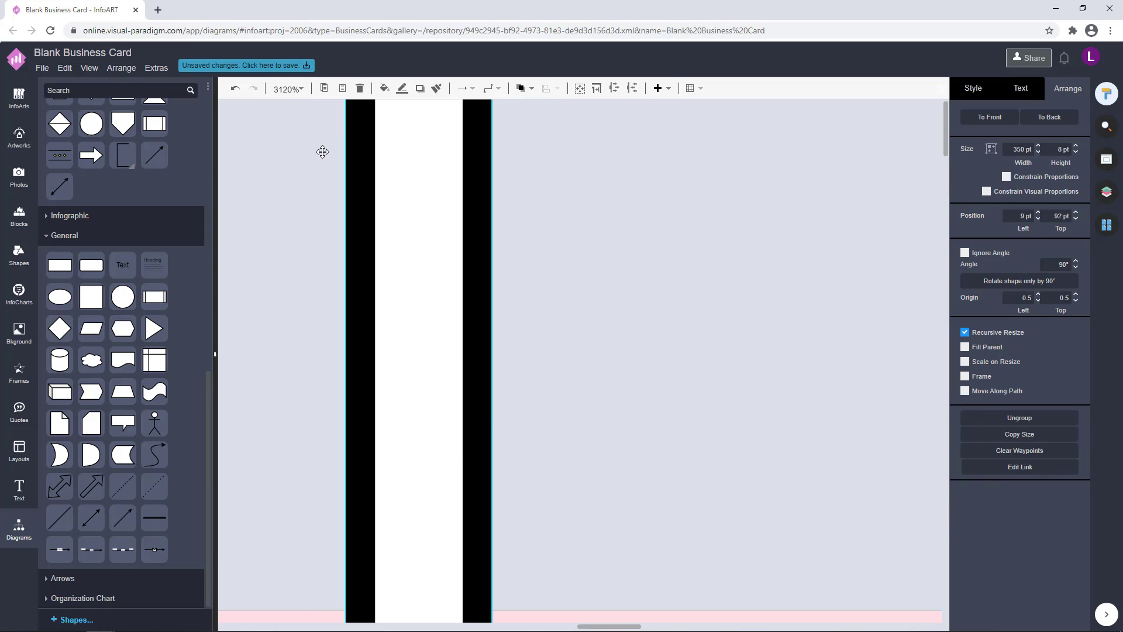
pyautogui.moveTo(403, 481); pyautogui.dragTo(455, 497)
pyautogui.moveTo(460, 228); pyautogui.dragTo(460, 611)
pyautogui.scroll(-15, 641, 409)
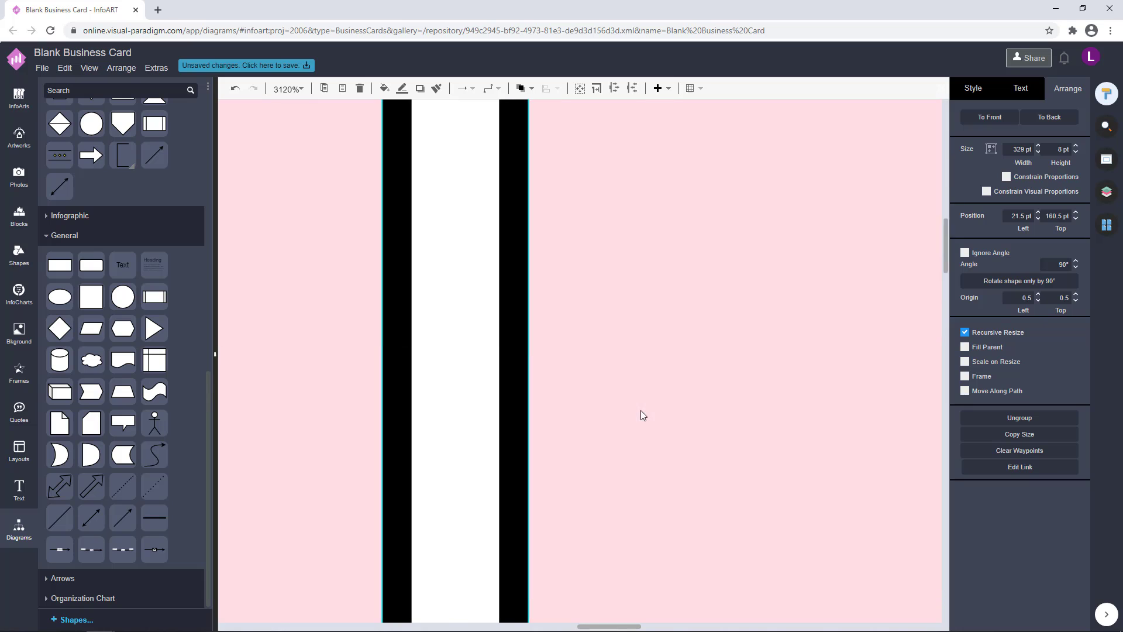
# - Shorten the vertical band on Page-2 from its upper end in stages to about 229.6 pt
pyautogui.scroll(9, 641, 409)
pyautogui.moveTo(454, 103); pyautogui.dragTo(449, 515)
pyautogui.scroll(-15, 607, 381)
pyautogui.scroll(-11, 607, 381)
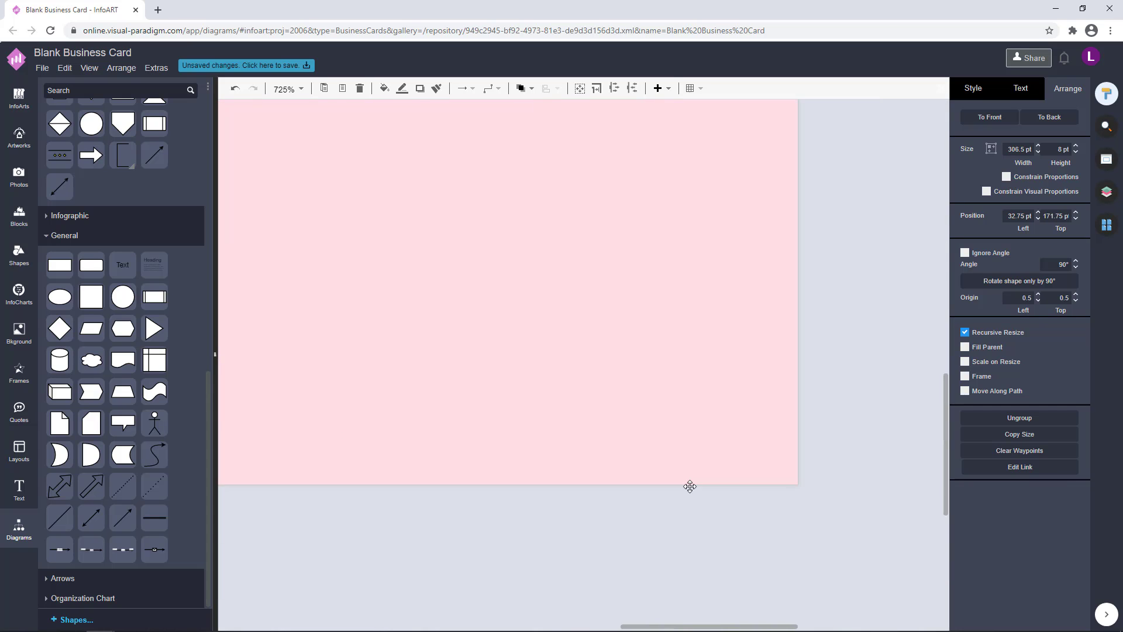
pyautogui.scroll(13, 533, 228)
pyautogui.moveTo(495, 201); pyautogui.dragTo(498, 619)
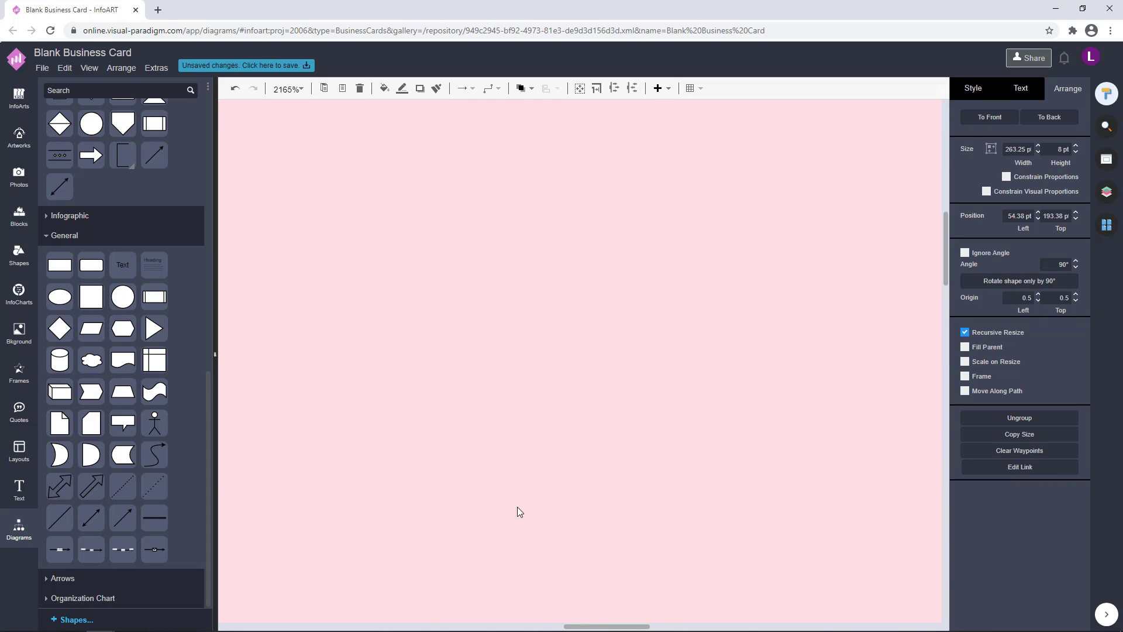
pyautogui.scroll(-8, 517, 506)
pyautogui.moveTo(494, 181); pyautogui.dragTo(490, 619)
pyautogui.scroll(-16, 555, 476)
pyautogui.scroll(-10, 556, 476)
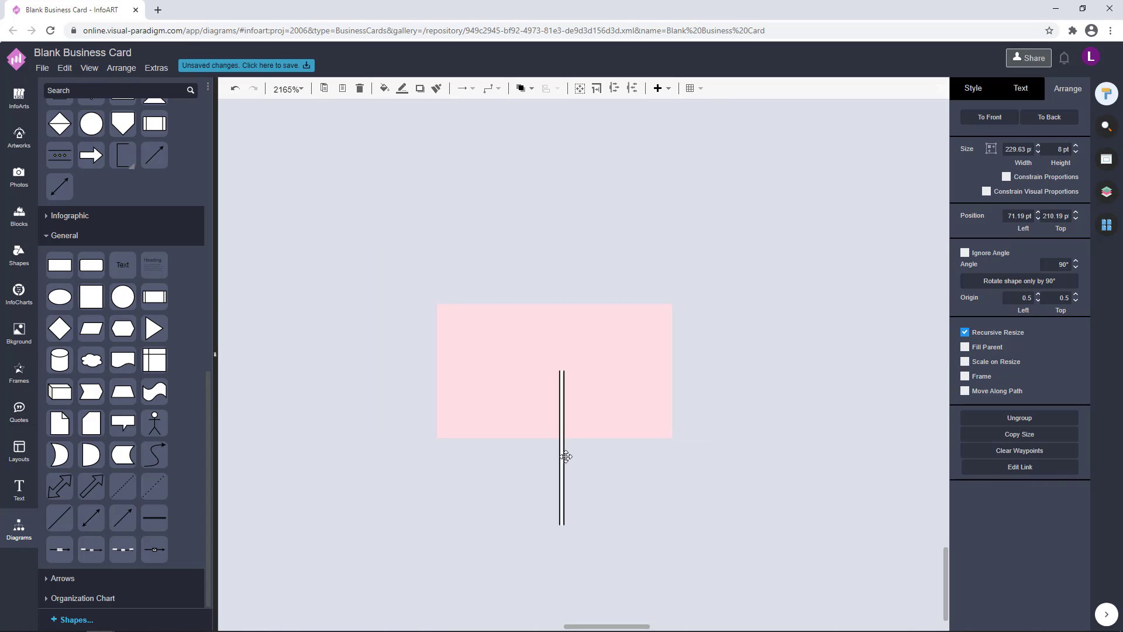
# - Move the vertical band near the card's left edge and shorten its lower end to about 199 pt
pyautogui.scroll(2, 564, 462)
pyautogui.moveTo(556, 570); pyautogui.dragTo(343, 472)
pyautogui.scroll(15, 351, 456)
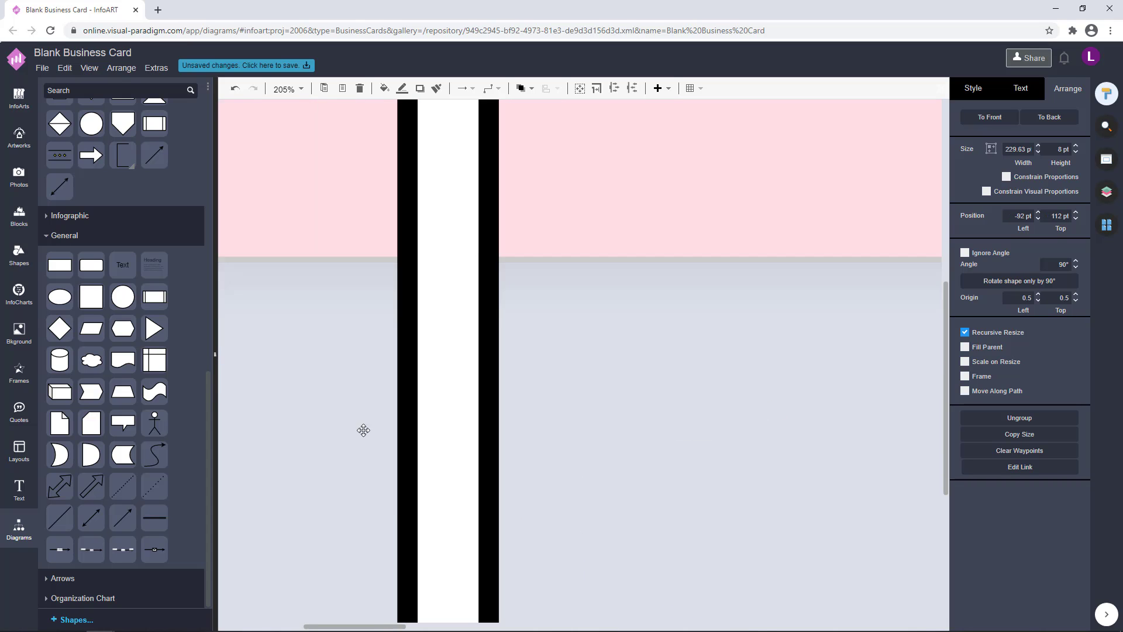
pyautogui.moveTo(476, 505); pyautogui.dragTo(475, 123)
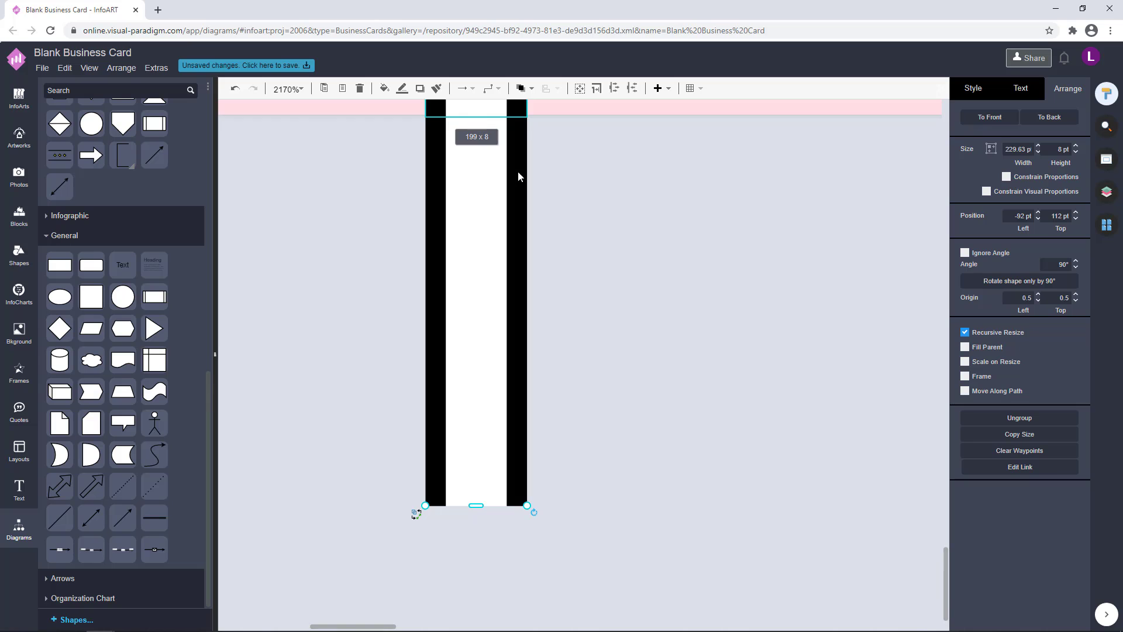
pyautogui.scroll(-15, 622, 283)
pyautogui.scroll(-8, 555, 296)
pyautogui.scroll(3, 562, 234)
pyautogui.moveTo(556, 142); pyautogui.dragTo(477, 380)
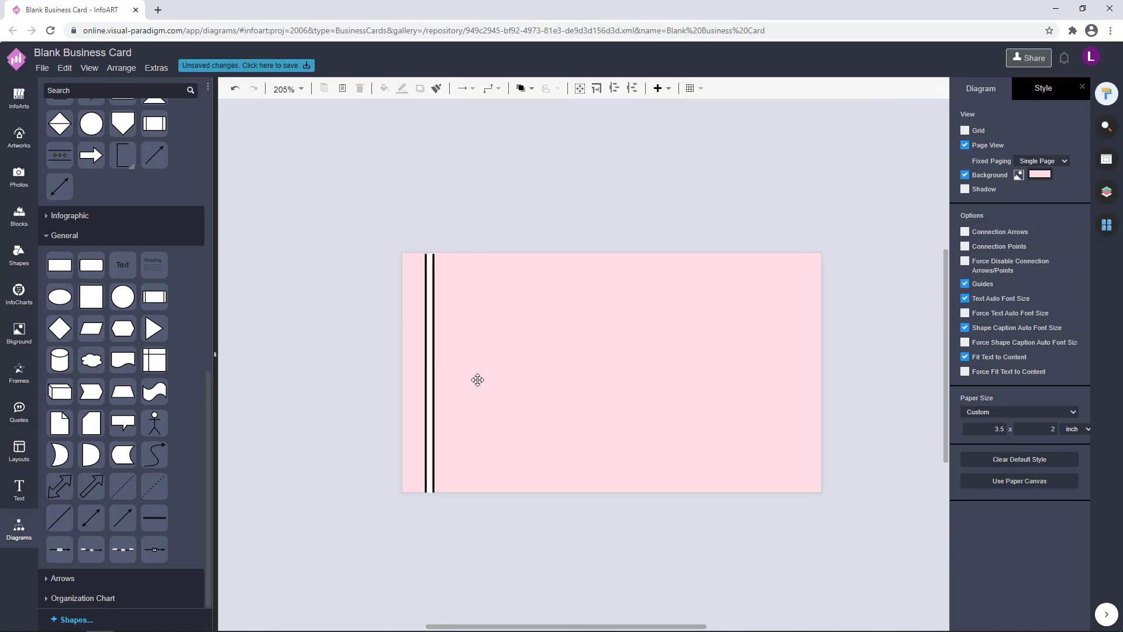
# - Fine-tune the band's position and ends so it spans the card's full height, about 200 pt long
pyautogui.scroll(2, 439, 361)
pyautogui.click(428, 358)
pyautogui.click(470, 329)
pyautogui.click(426, 358)
pyautogui.scroll(5, 442, 503)
pyautogui.moveTo(442, 505); pyautogui.dragTo(532, 298)
pyautogui.scroll(4, 501, 431)
pyautogui.moveTo(486, 373); pyautogui.dragTo(485, 370)
pyautogui.moveTo(624, 211); pyautogui.dragTo(591, 502)
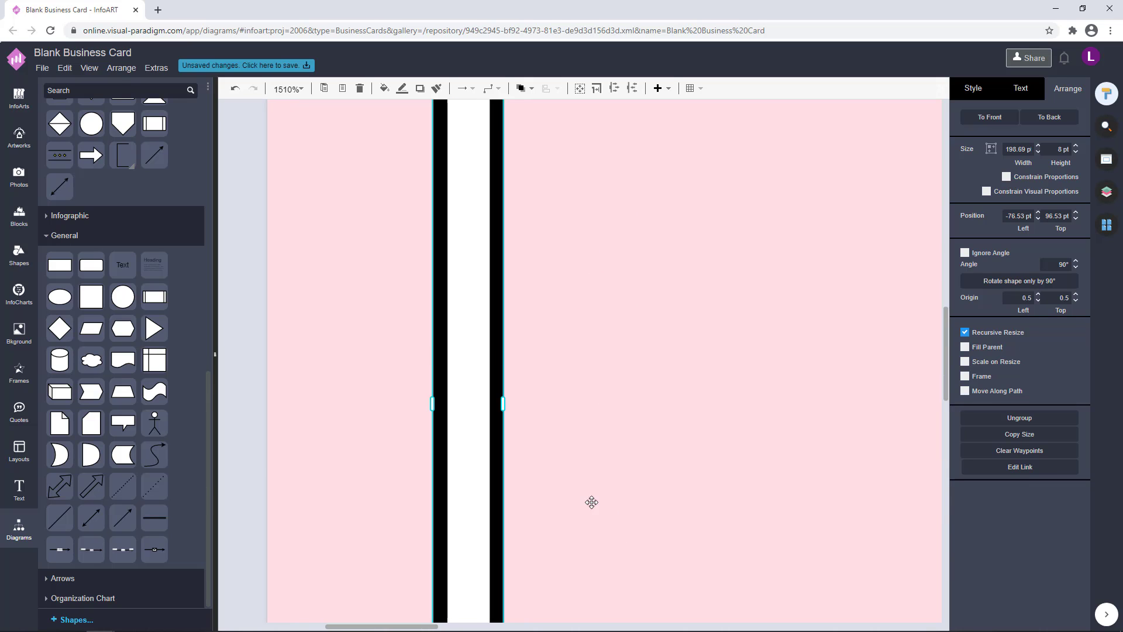
pyautogui.moveTo(585, 140); pyautogui.dragTo(576, 278)
pyautogui.moveTo(466, 161); pyautogui.dragTo(466, 151)
pyautogui.click(577, 132)
pyautogui.scroll(-9, 644, 316)
pyautogui.moveTo(760, 491); pyautogui.dragTo(621, 408)
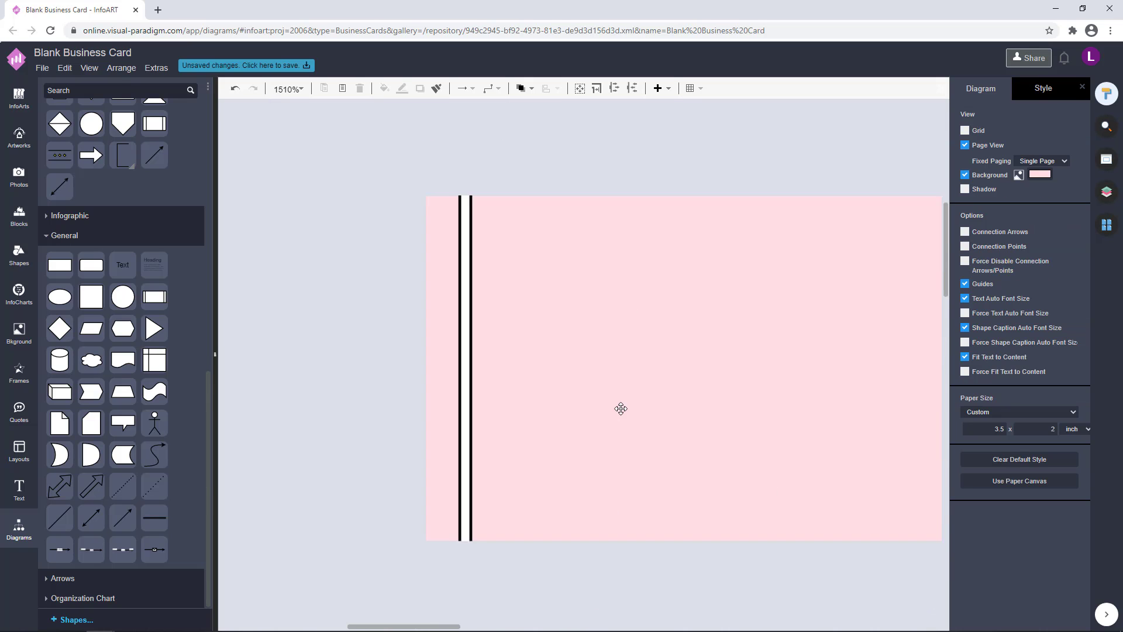
# - Select the whole vertical band and nudge it into place just inside the card's left edge
pyautogui.scroll(-5, 621, 409)
pyautogui.click(398, 358)
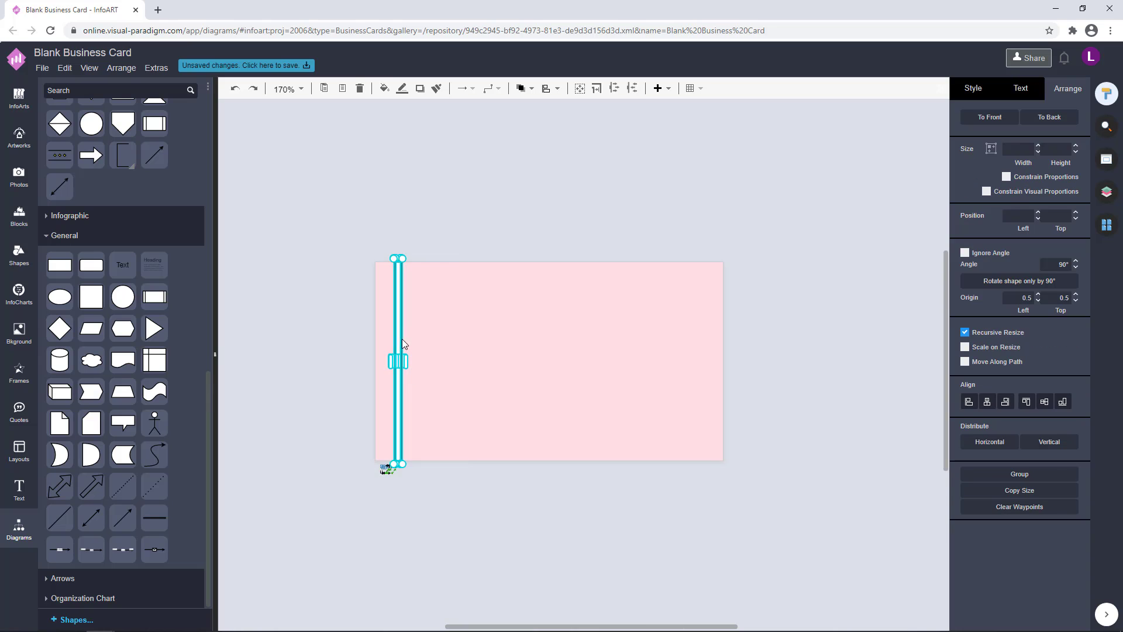
pyautogui.moveTo(401, 338); pyautogui.dragTo(416, 328)
pyautogui.click(463, 521)
pyautogui.moveTo(464, 521); pyautogui.dragTo(335, 195)
pyautogui.press('Left')
pyautogui.press('Left')
pyautogui.press('Left')
pyautogui.press('Left')
pyautogui.press('Left')
pyautogui.press('Left')
pyautogui.press('Left')
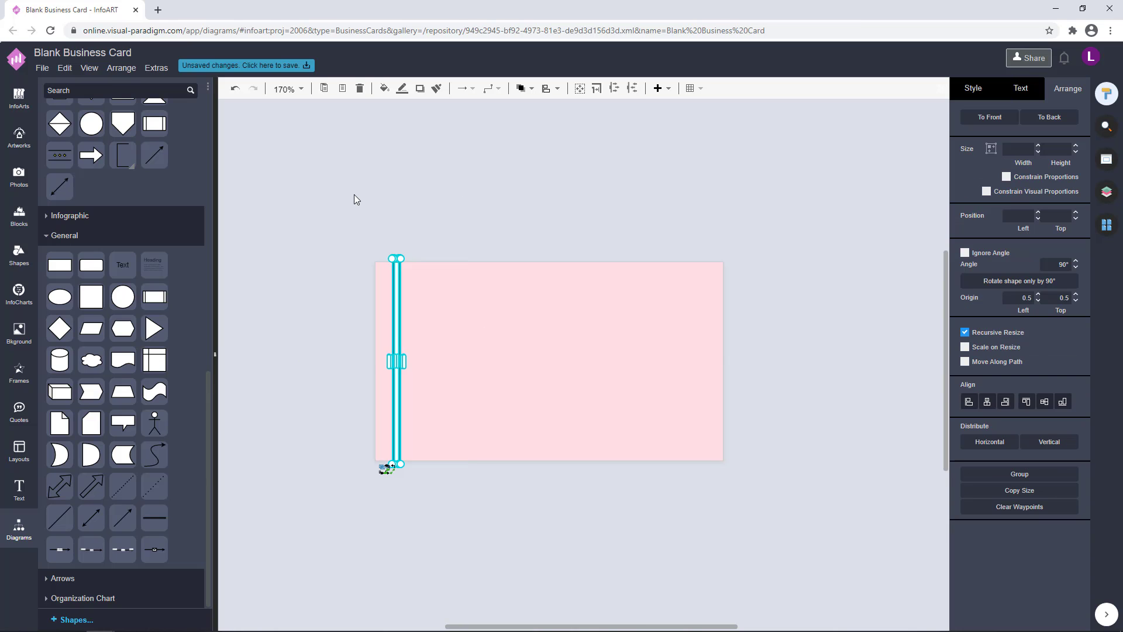
pyautogui.press('Right')
pyautogui.press('Right')
pyautogui.press('Right')
# - Duplicate the vertical band and place the copy just inside the card's right edge
pyautogui.moveTo(421, 486); pyautogui.dragTo(316, 184)
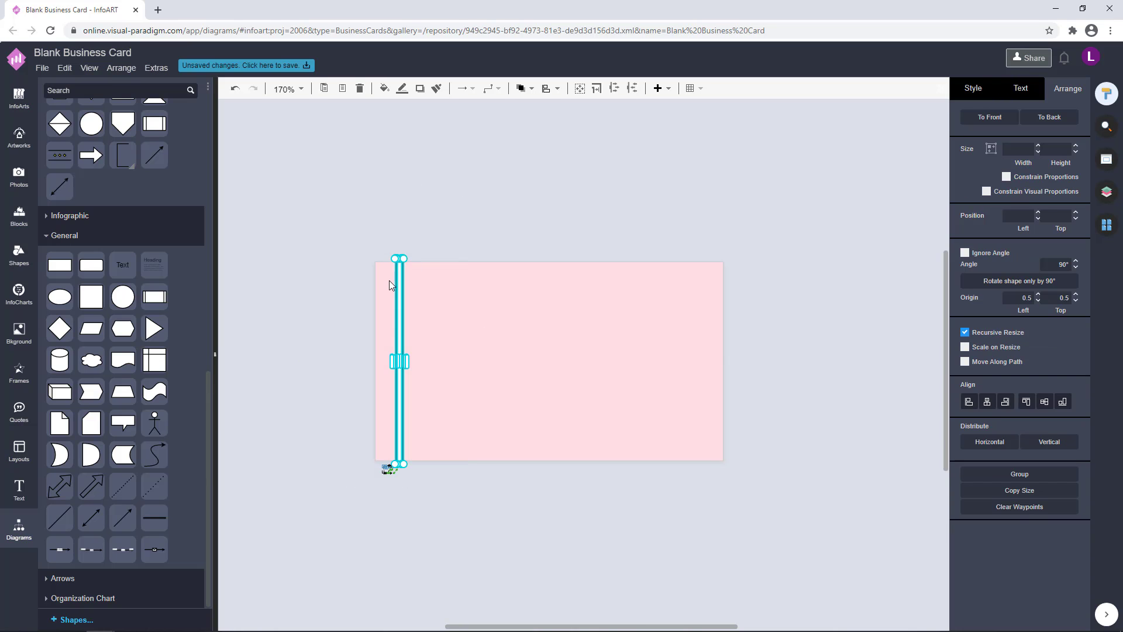
pyautogui.moveTo(391, 285); pyautogui.dragTo(708, 419)
pyautogui.click(801, 374)
pyautogui.moveTo(764, 526); pyautogui.dragTo(609, 158)
pyautogui.click(801, 338)
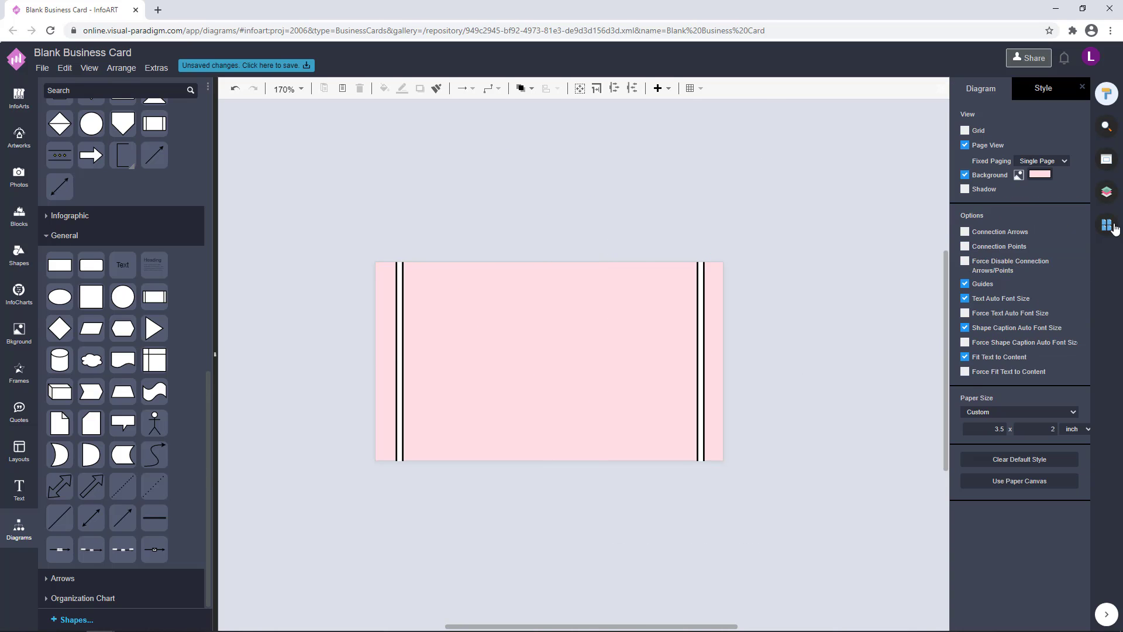
# - Copy the Analisa's Cakes title and tagline from Page-1 and paste them onto Page-2
pyautogui.click(1105, 225)
pyautogui.click(962, 175)
pyautogui.click(653, 285)
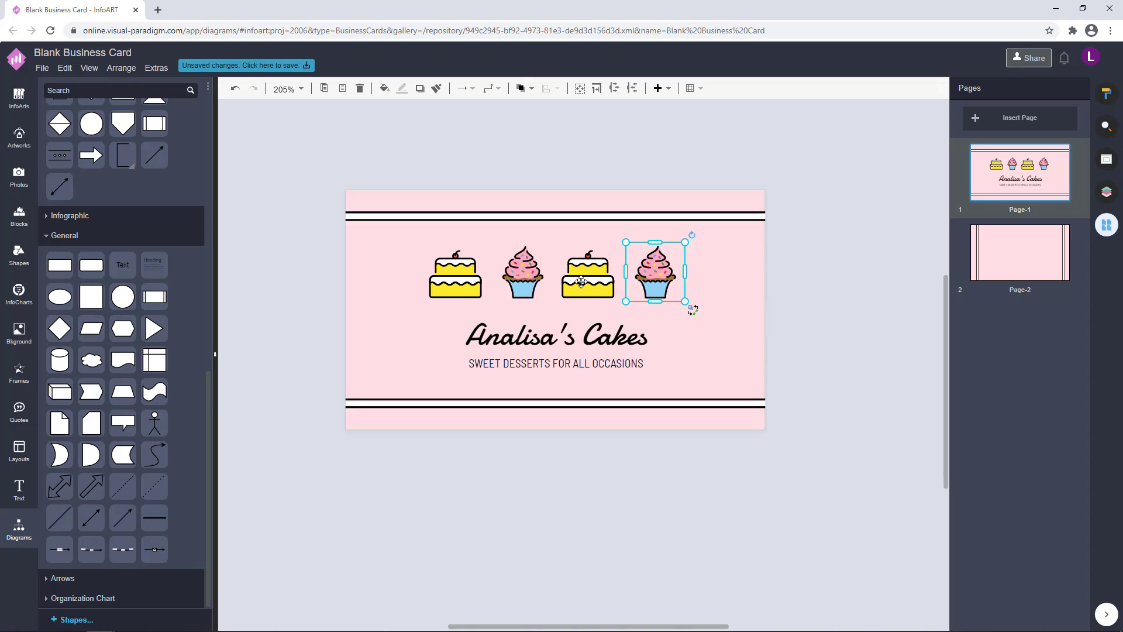
pyautogui.click(594, 338)
pyautogui.keyDown('shift'); pyautogui.click(594, 364); pyautogui.keyUp('shift')
pyautogui.hotkey('ctrl', 'c')
pyautogui.click(1011, 267)
pyautogui.hotkey('ctrl', 'v')
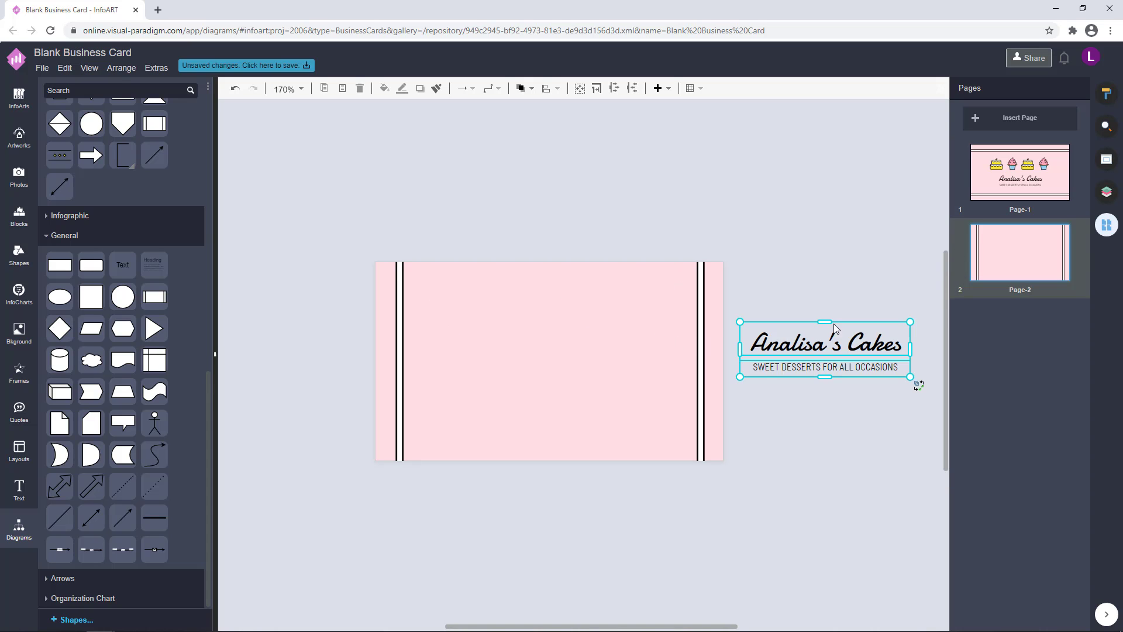
# - Place the title and tagline in the card's upper half and duplicate the tagline below them
pyautogui.moveTo(833, 338); pyautogui.dragTo(595, 398)
pyautogui.click(603, 232)
pyautogui.scroll(2, 561, 358)
pyautogui.click(596, 325)
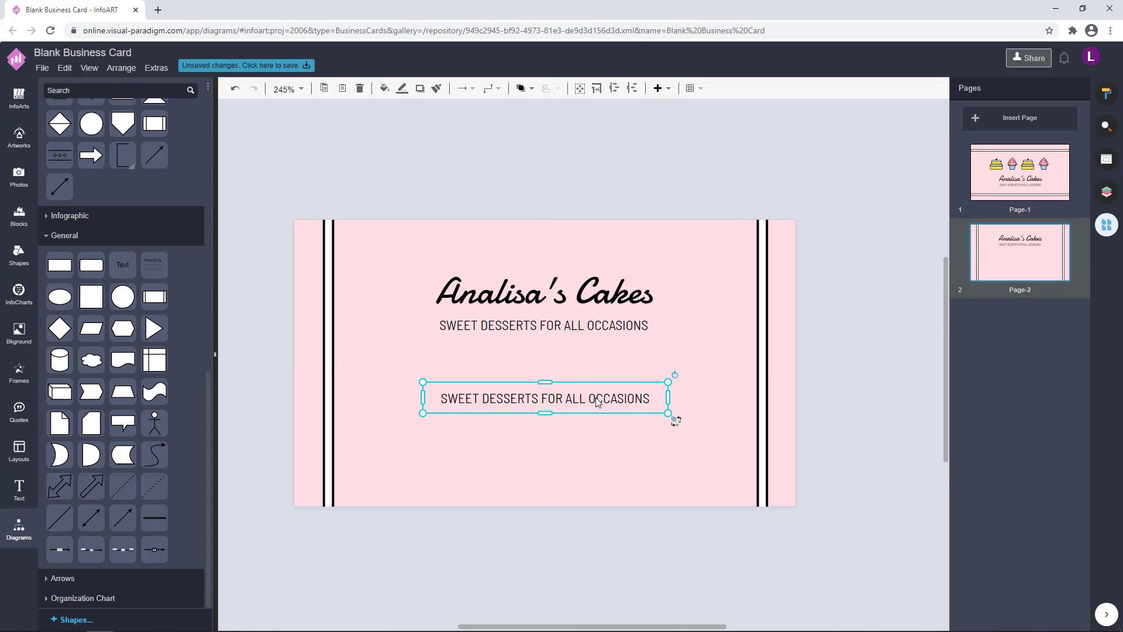
pyautogui.doubleClick(596, 398)
pyautogui.press('BackSpace')
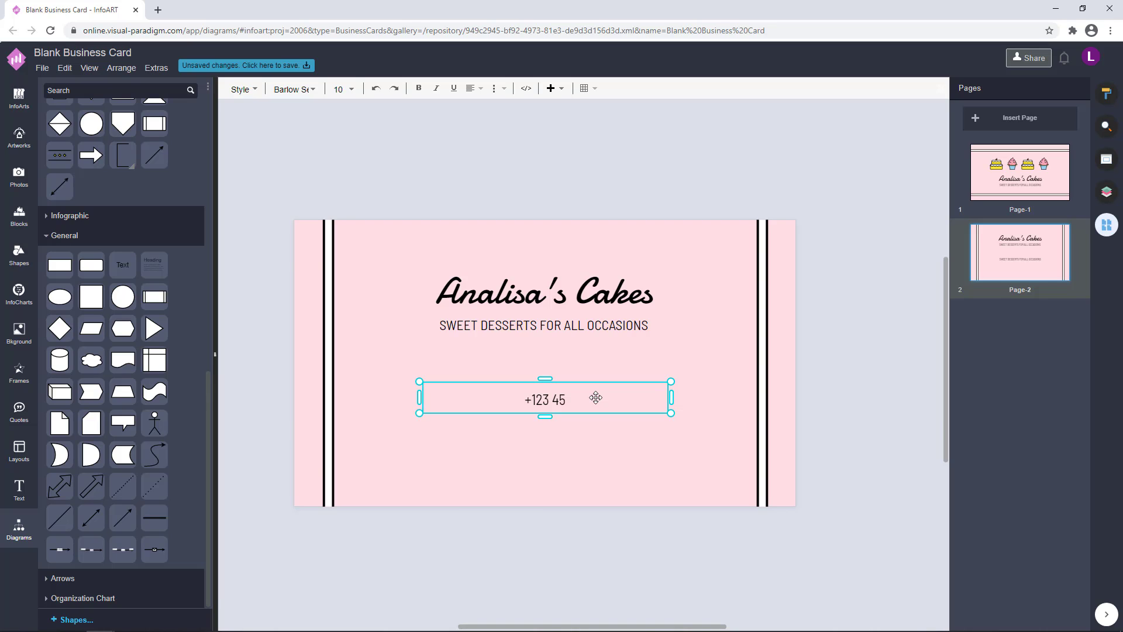
pyautogui.write('+123 456 789 000')
pyautogui.press('Return')
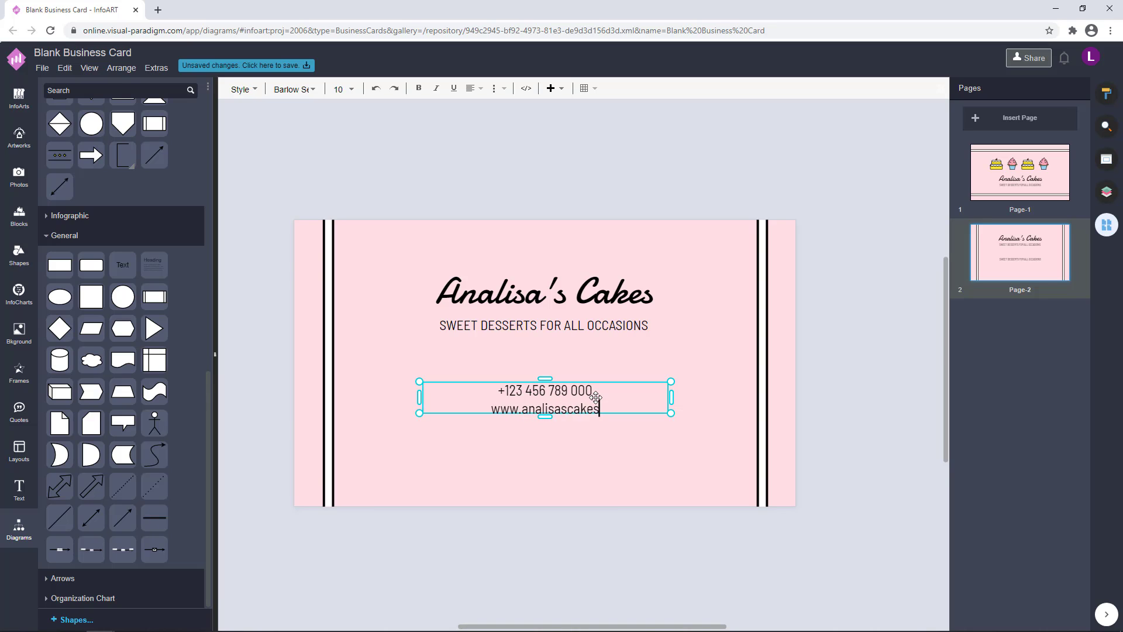
pyautogui.press('Escape')
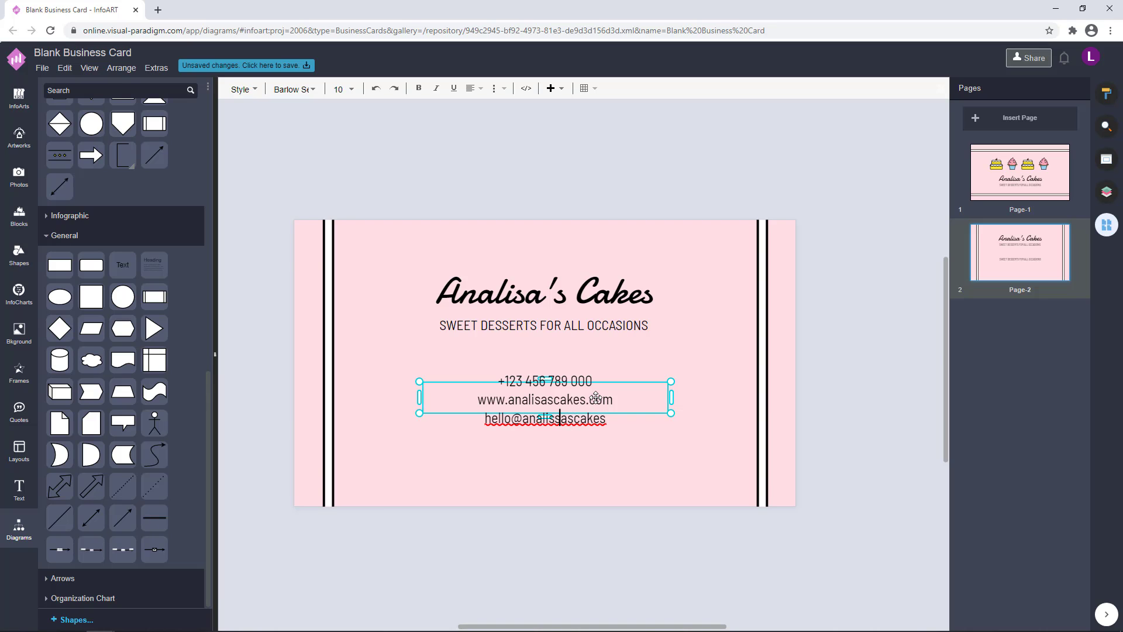
pyautogui.press('BackSpace')
pyautogui.press('Right')
pyautogui.press('Right')
pyautogui.press('Right')
pyautogui.write('.com')
pyautogui.press('Return')
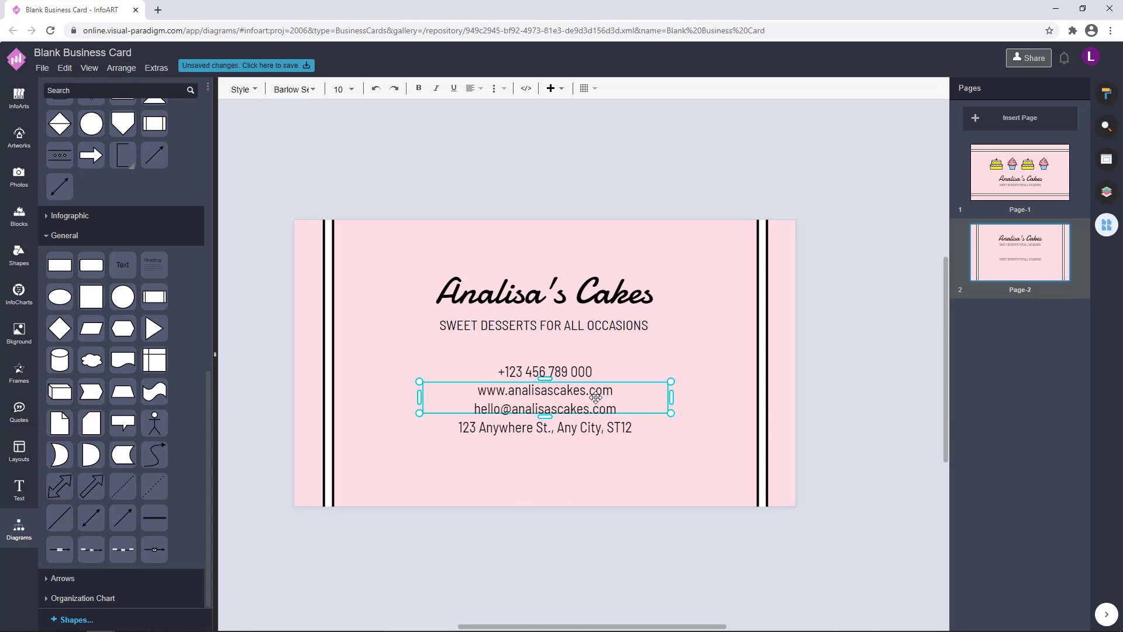
pyautogui.click(862, 394)
# - Set the contact details' font size to 7 pt and increase their line height
pyautogui.doubleClick(575, 369)
pyautogui.click(1106, 95)
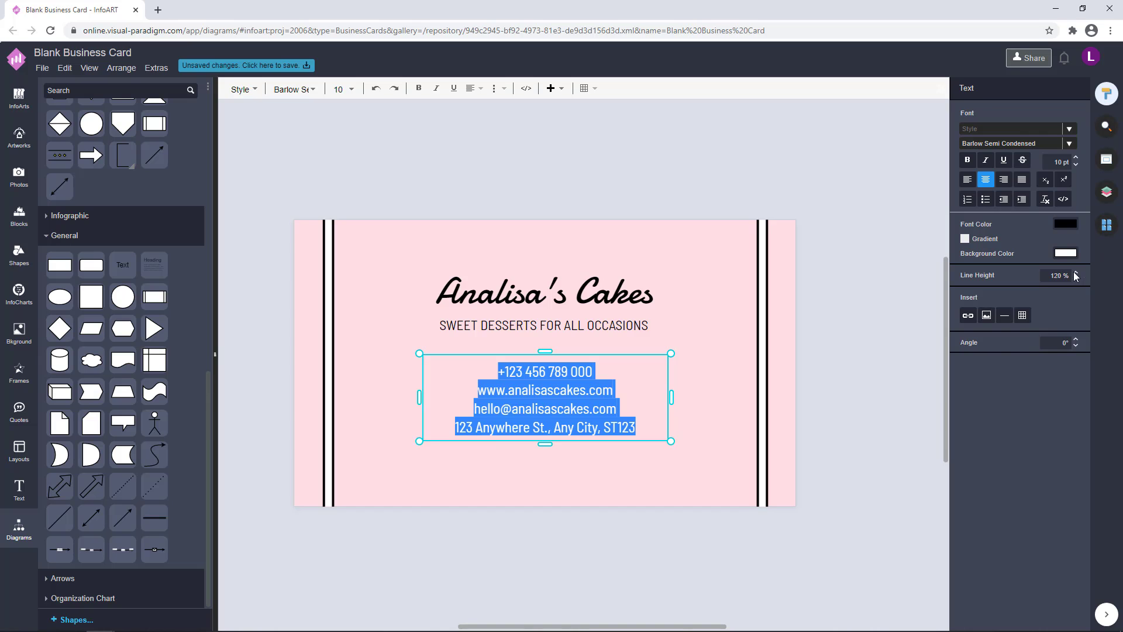
pyautogui.click(854, 351)
pyautogui.click(561, 386)
pyautogui.doubleClick(620, 391)
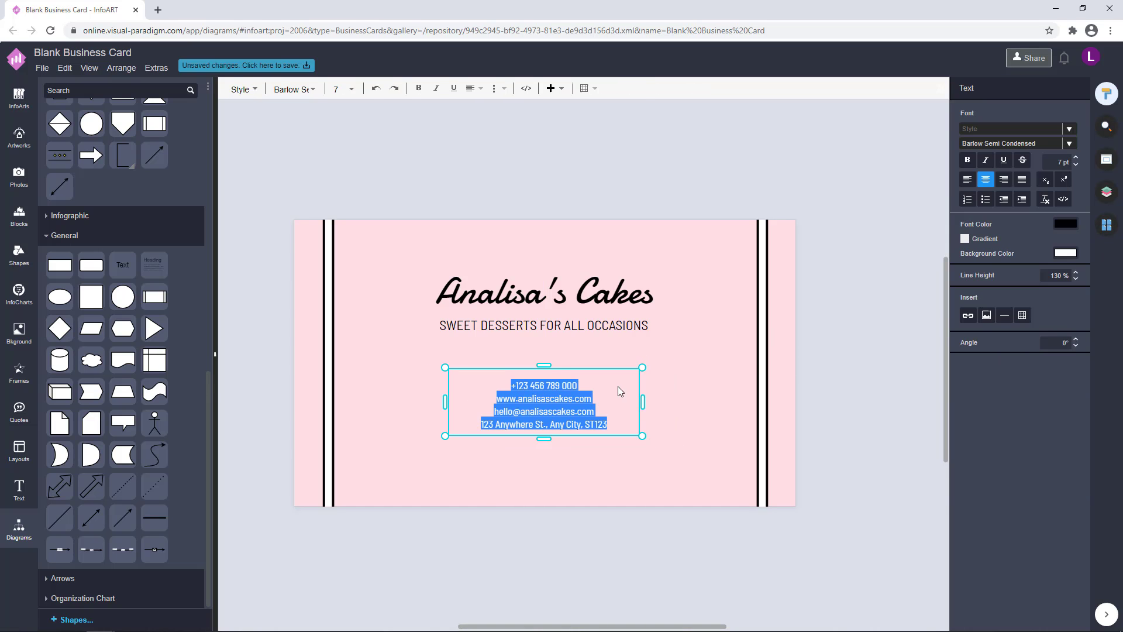
pyautogui.click(1076, 272)
pyautogui.click(848, 345)
pyautogui.click(572, 406)
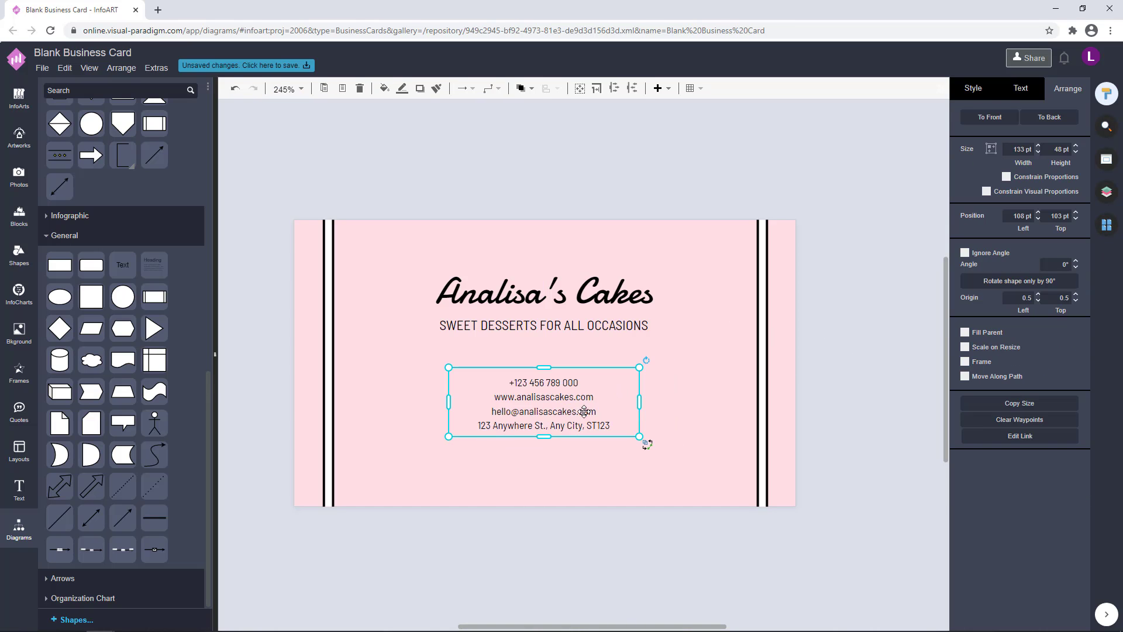
# - Enlarge the contact details' text box slightly and reposition it centred below the tagline
pyautogui.moveTo(585, 412); pyautogui.dragTo(586, 400)
pyautogui.keyDown('shift'); pyautogui.click(624, 323); pyautogui.keyUp('shift')
pyautogui.click(842, 351)
pyautogui.click(609, 396)
pyautogui.moveTo(639, 426); pyautogui.dragTo(652, 431)
pyautogui.moveTo(589, 416); pyautogui.dragTo(584, 416)
pyautogui.moveTo(646, 431); pyautogui.dragTo(660, 437)
pyautogui.moveTo(558, 417); pyautogui.dragTo(551, 417)
# - Move the title, tagline and contact details down together, and lower the contact details slightly more
pyautogui.keyDown('shift'); pyautogui.click(552, 326); pyautogui.keyUp('shift')
pyautogui.keyDown('shift'); pyautogui.click(552, 293); pyautogui.keyUp('shift')
pyautogui.moveTo(552, 292); pyautogui.dragTo(552, 306)
pyautogui.click(871, 369)
pyautogui.scroll(-2, 871, 370)
pyautogui.click(605, 394)
pyautogui.moveTo(605, 395); pyautogui.dragTo(606, 404)
pyautogui.click(842, 369)
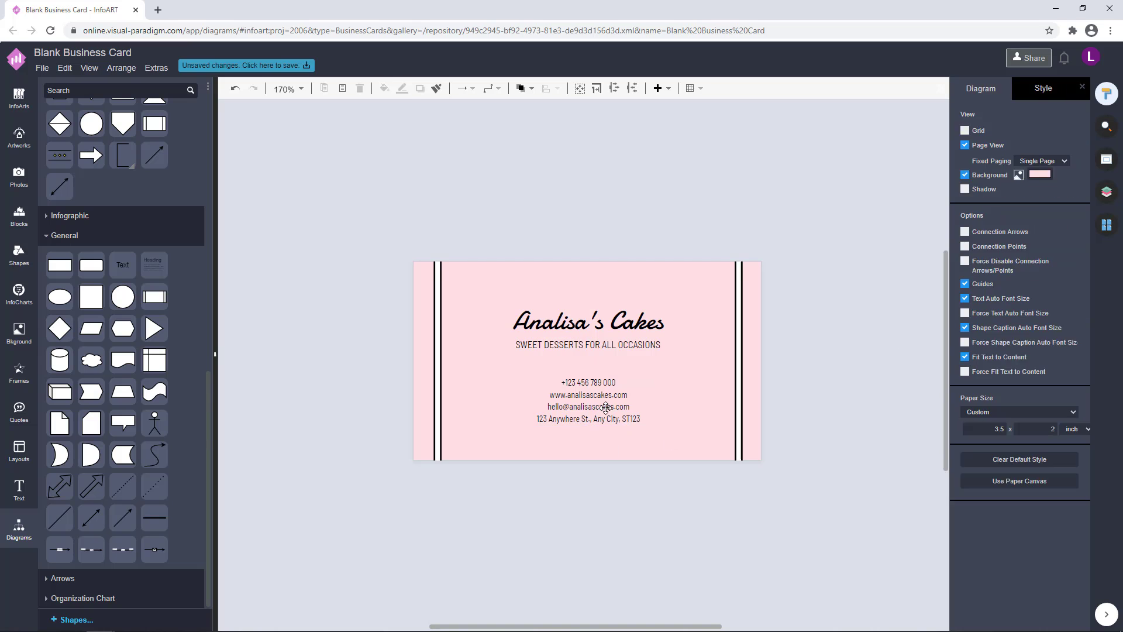
# - Change the contact details' font size to 7 pt
pyautogui.doubleClick(606, 406)
pyautogui.moveTo(1055, 159); pyautogui.dragTo(1095, 162)
pyautogui.write('7')
pyautogui.press('Return')
pyautogui.click(842, 363)
pyautogui.doubleClick(596, 400)
pyautogui.write('76')
pyautogui.press('Return')
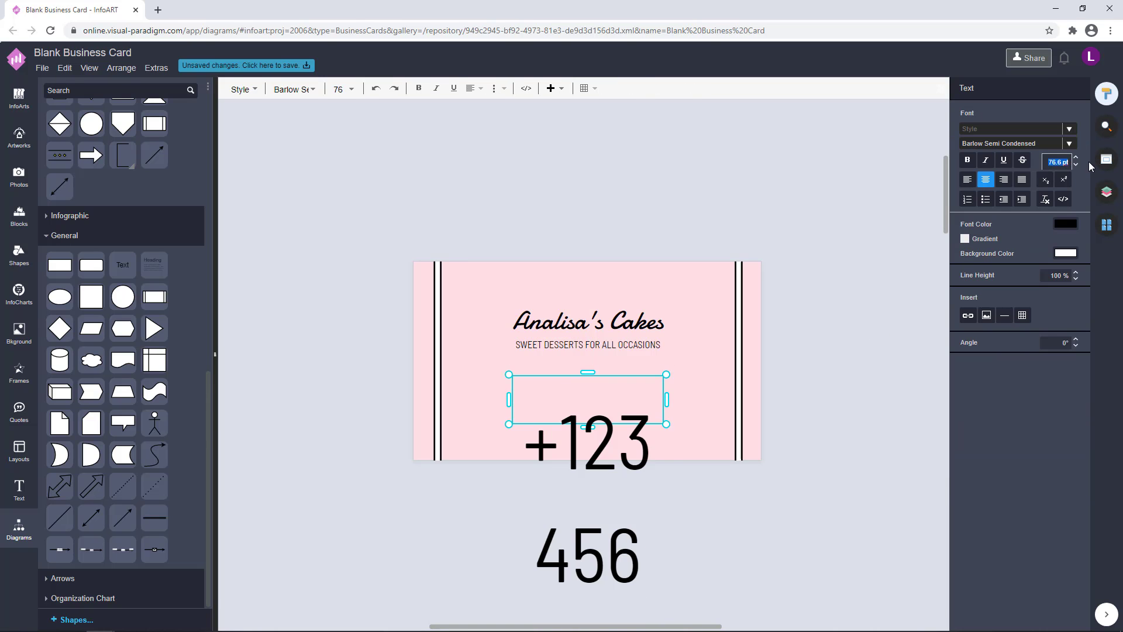
pyautogui.click(725, 366)
# - Move the title, tagline and contact details slightly upward together to centre them on the card
pyautogui.scroll(2, 612, 426)
pyautogui.click(598, 396)
pyautogui.keyDown('shift'); pyautogui.click(642, 309); pyautogui.keyUp('shift')
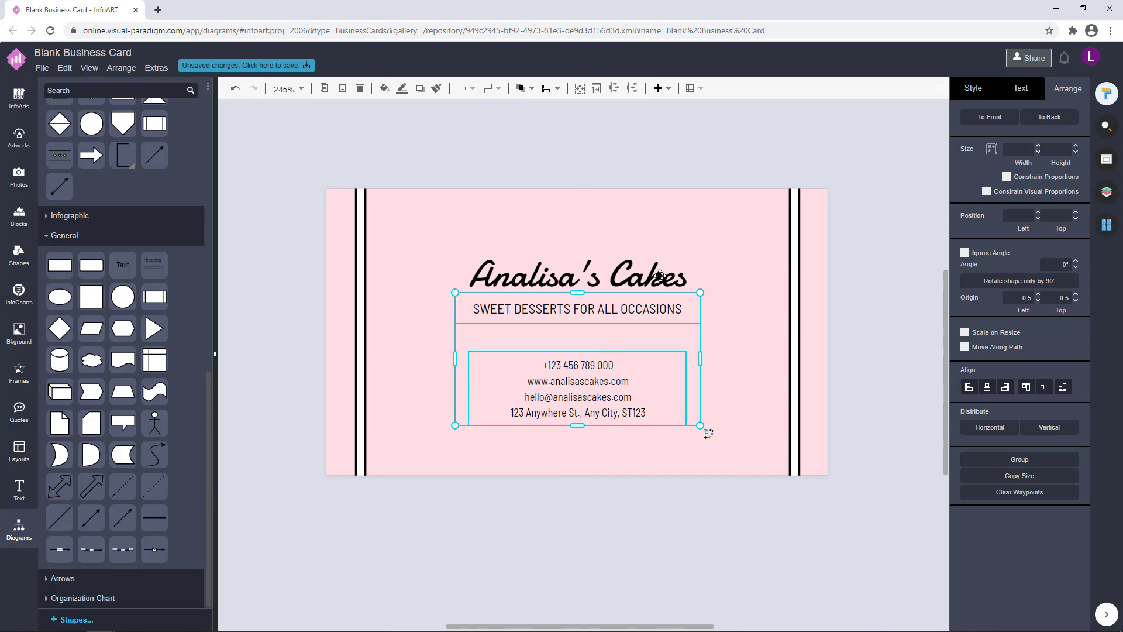
pyautogui.keyDown('shift'); pyautogui.click(658, 287); pyautogui.keyUp('shift')
pyautogui.moveTo(659, 287); pyautogui.dragTo(648, 279)
pyautogui.click(819, 271)
pyautogui.scroll(-2, 825, 293)
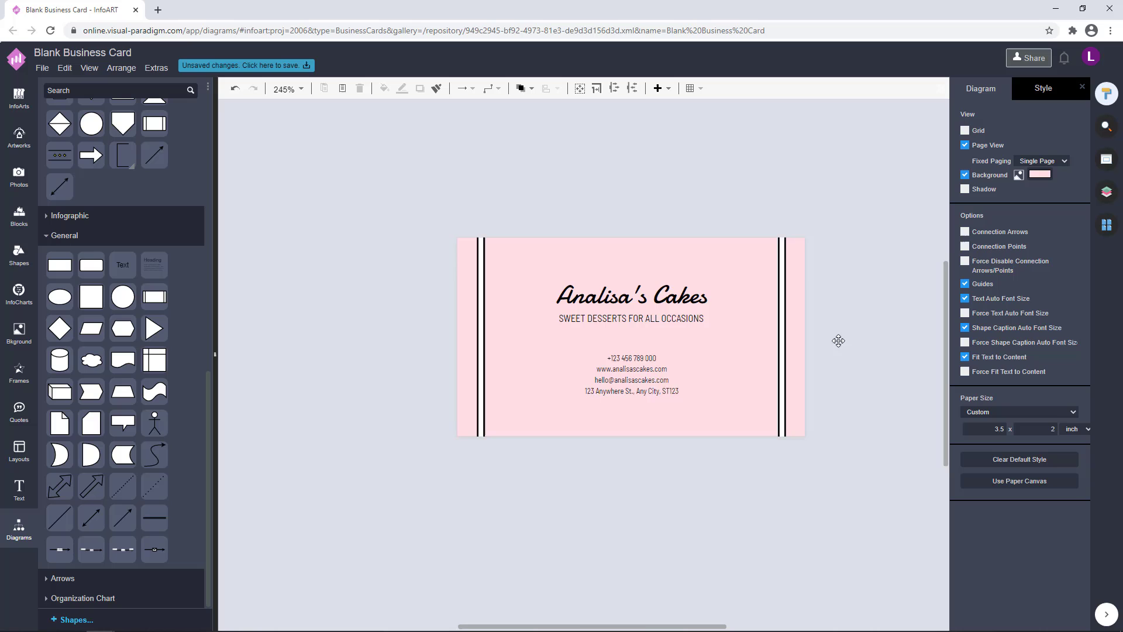
# - Shift both vertical bands slightly inward from the card's left and right edges
pyautogui.moveTo(471, 321); pyautogui.dragTo(478, 321)
pyautogui.click(526, 321)
pyautogui.moveTo(775, 322); pyautogui.dragTo(771, 321)
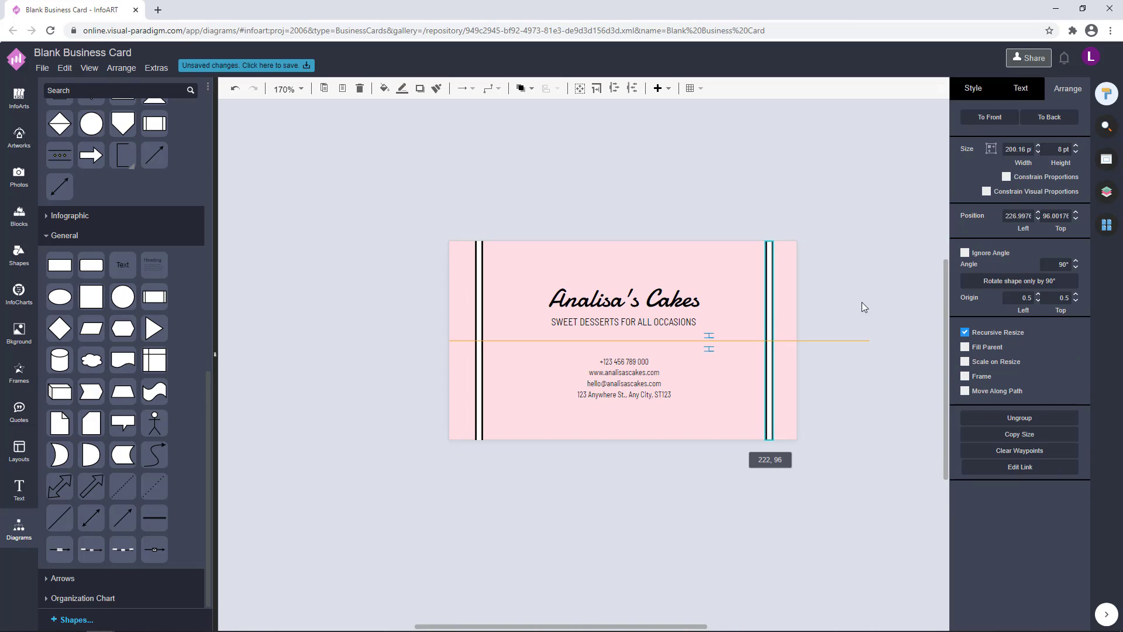
pyautogui.moveTo(861, 301); pyautogui.dragTo(825, 307)
pyautogui.moveTo(723, 365); pyautogui.dragTo(732, 369)
pyautogui.click(939, 231)
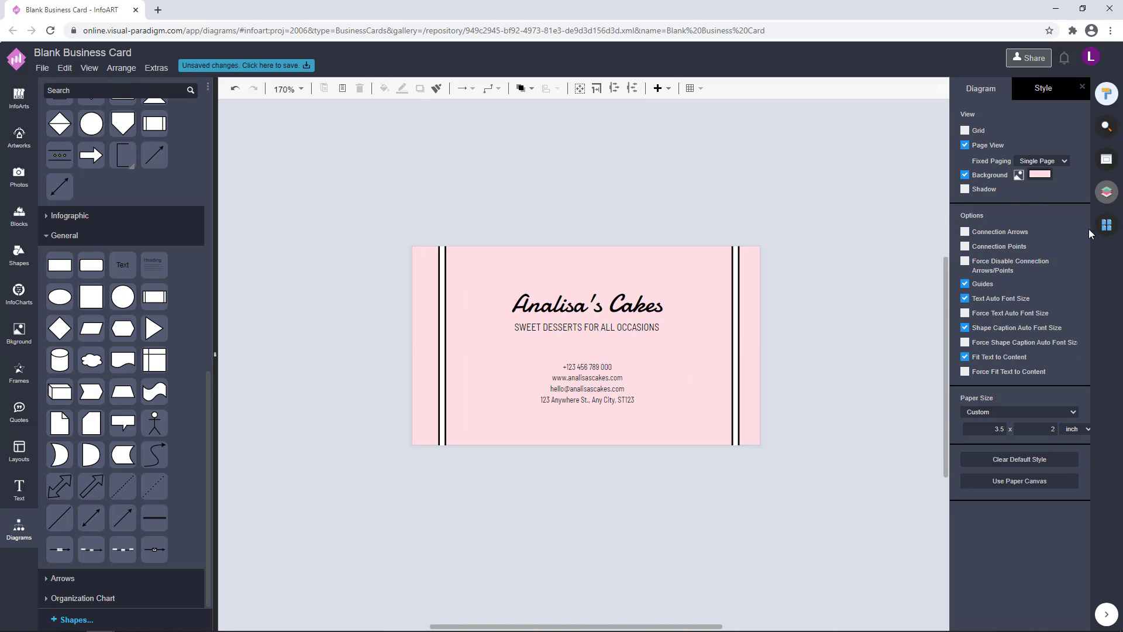
# - Switch to Page-1 and draw a small circle near the card's upper-left corner
pyautogui.click(1106, 224)
pyautogui.click(1041, 188)
pyautogui.click(1025, 260)
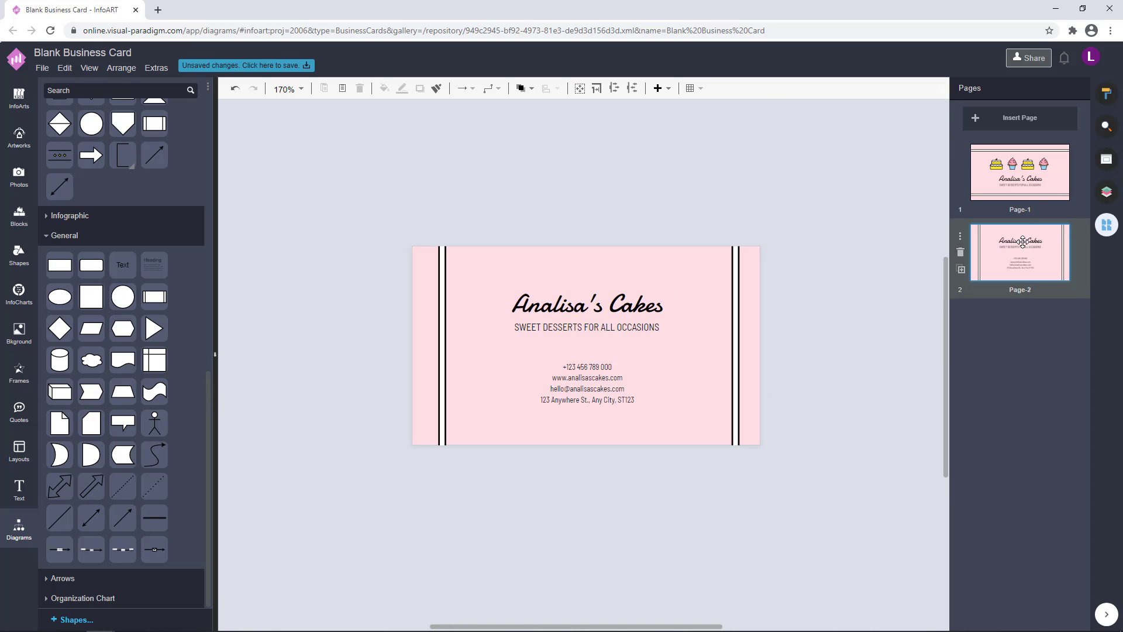
pyautogui.click(1033, 182)
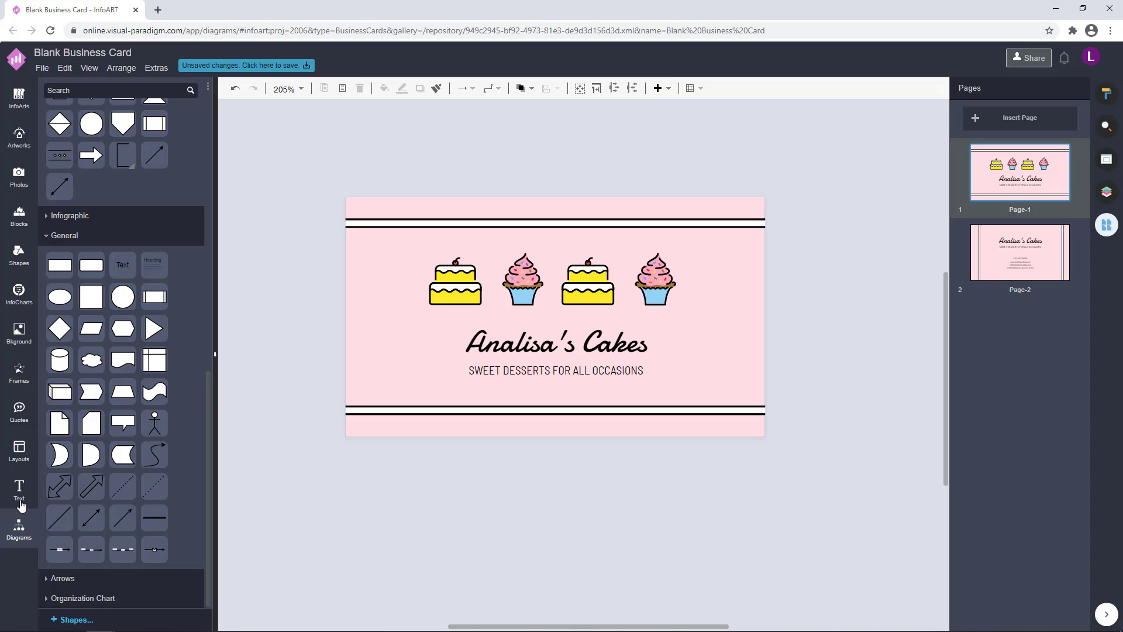
pyautogui.moveTo(137, 291); pyautogui.dragTo(376, 164)
pyautogui.moveTo(471, 260); pyautogui.dragTo(377, 212)
pyautogui.click(376, 166)
pyautogui.moveTo(381, 169); pyautogui.dragTo(398, 314)
# - Adjust the circle into a tiny black dot above the upper striped band
pyautogui.scroll(6, 368, 153)
pyautogui.click(411, 184)
pyautogui.click(414, 198)
pyautogui.hotkey('ctrl', 'z')
pyautogui.click(416, 255)
pyautogui.scroll(-4, 451, 228)
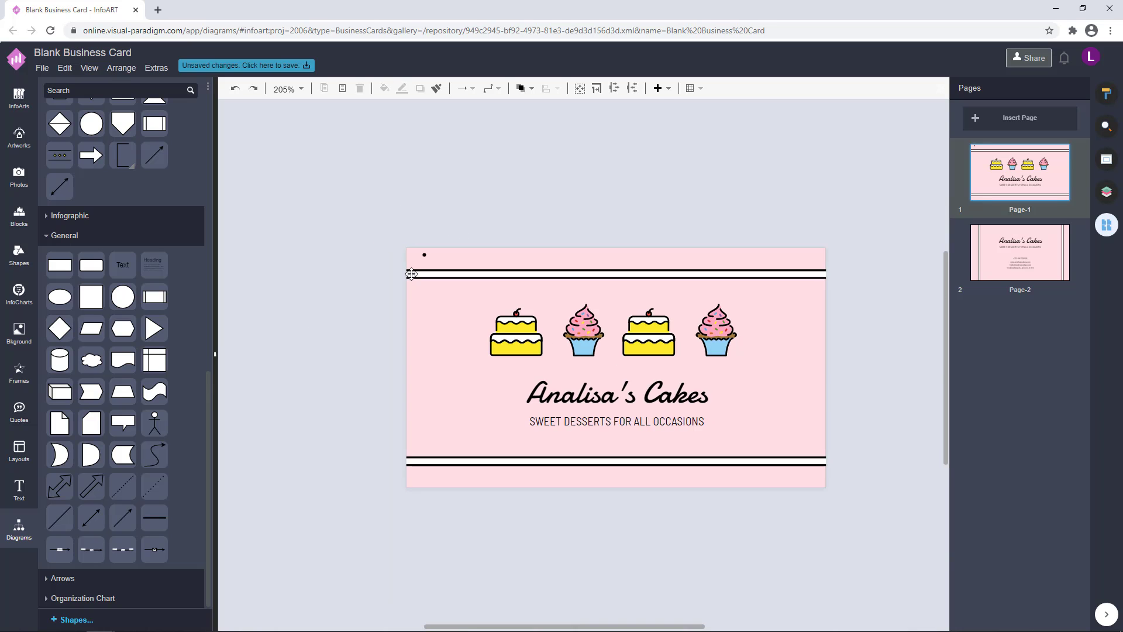
# - Nudge the black dot into place near the card's corner and add a duplicate to its lower right
pyautogui.scroll(3, 447, 229)
pyautogui.moveTo(443, 231)
pyautogui.mouseDown()
pyautogui.moveTo(499, 250)
pyautogui.moveTo(445, 228)
pyautogui.mouseUp()
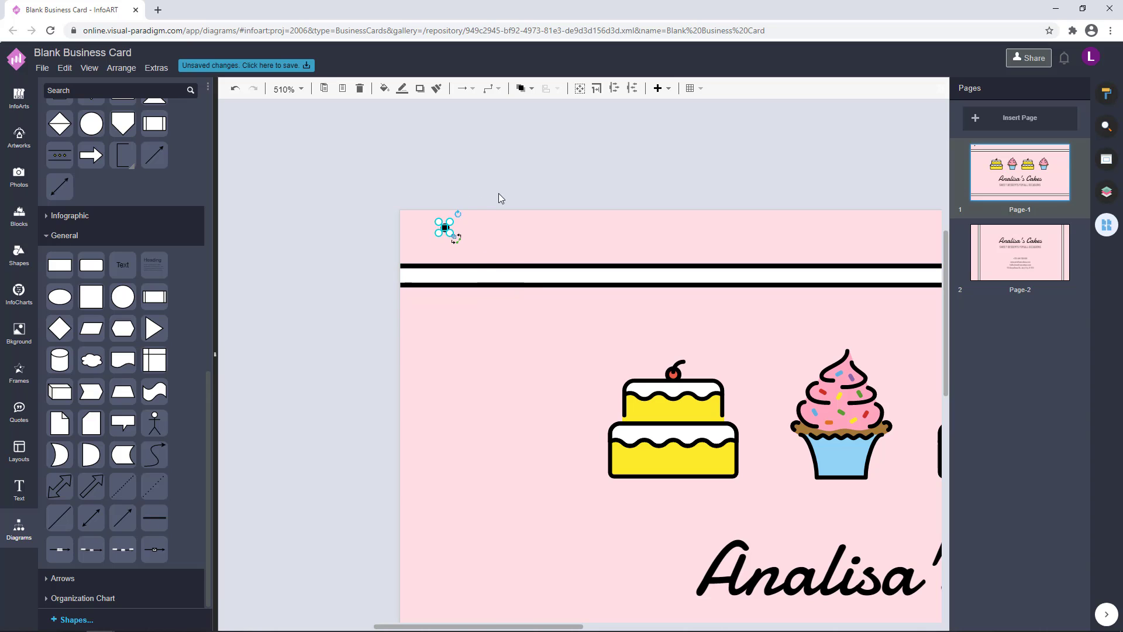
pyautogui.moveTo(510, 258); pyautogui.dragTo(511, 248)
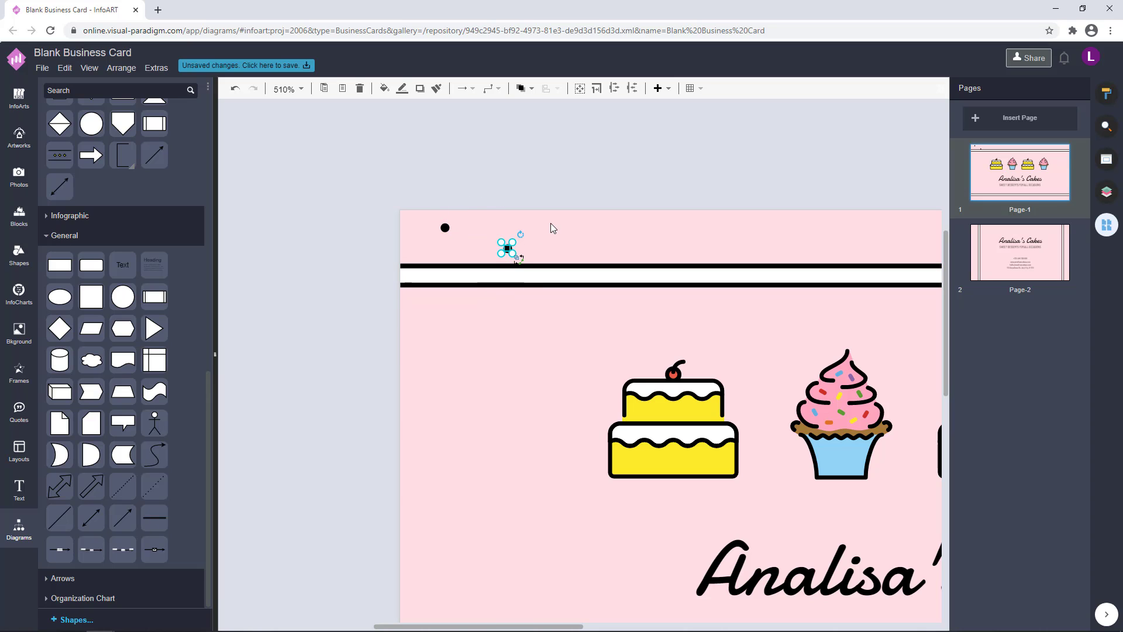
# - Try to change the second dot's black fill to another palette colour
pyautogui.click(1106, 93)
pyautogui.click(972, 88)
pyautogui.click(1064, 171)
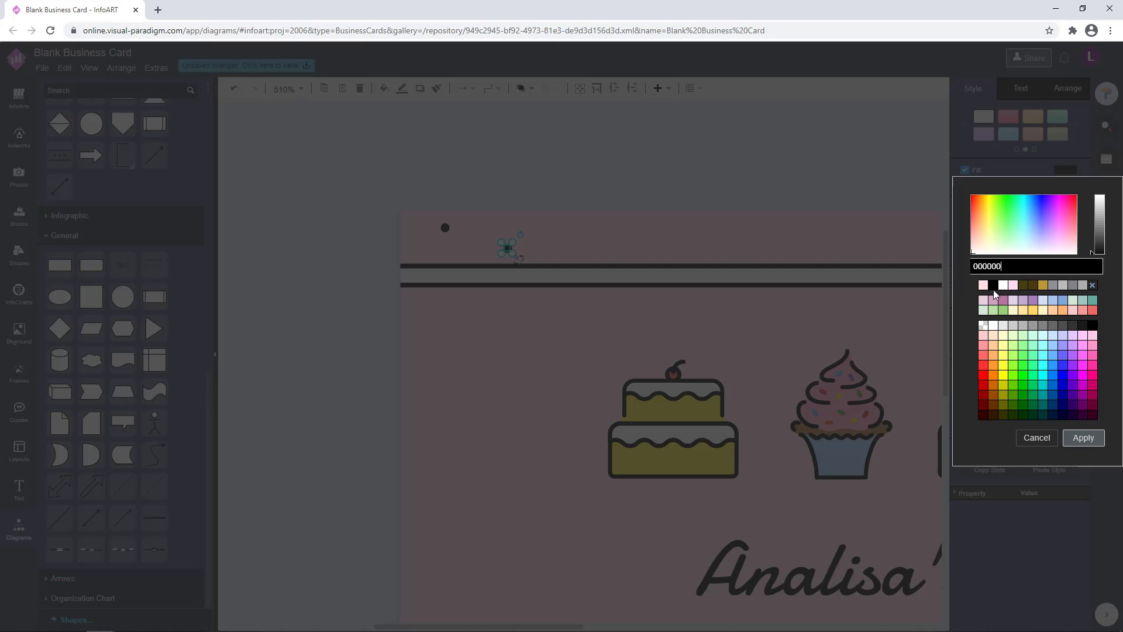
pyautogui.click(1010, 298)
pyautogui.click(1072, 437)
pyautogui.click(603, 185)
pyautogui.hotkey('ctrl', 'z')
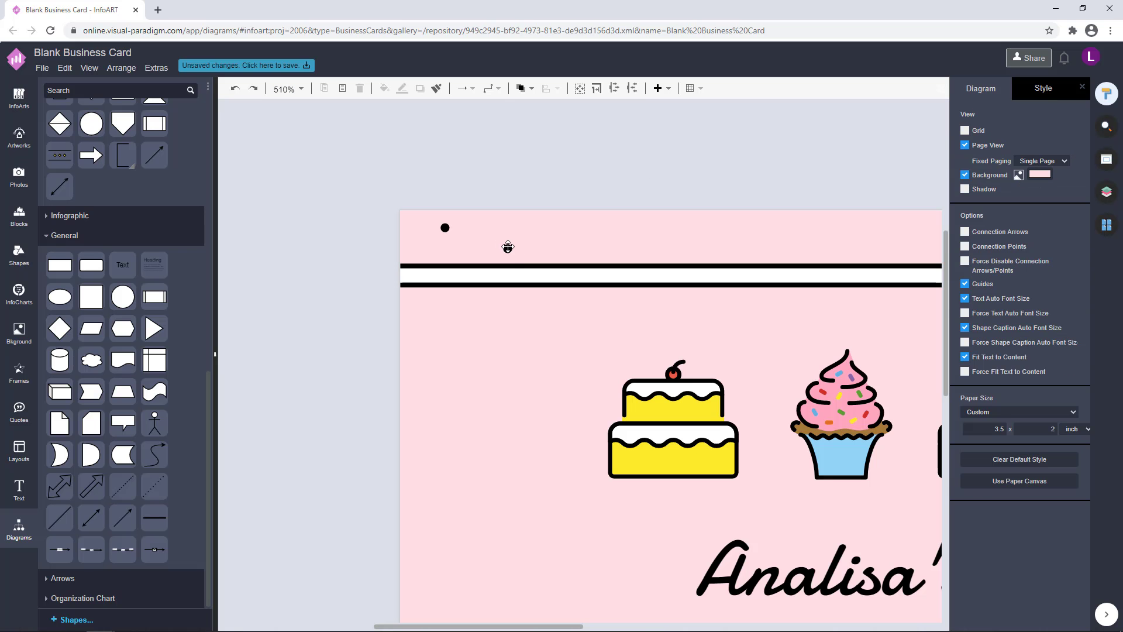
# - Try to recolour the second dot with a white fill and a different outline colour
pyautogui.click(1065, 173)
pyautogui.click(986, 288)
pyautogui.click(1081, 437)
pyautogui.click(964, 206)
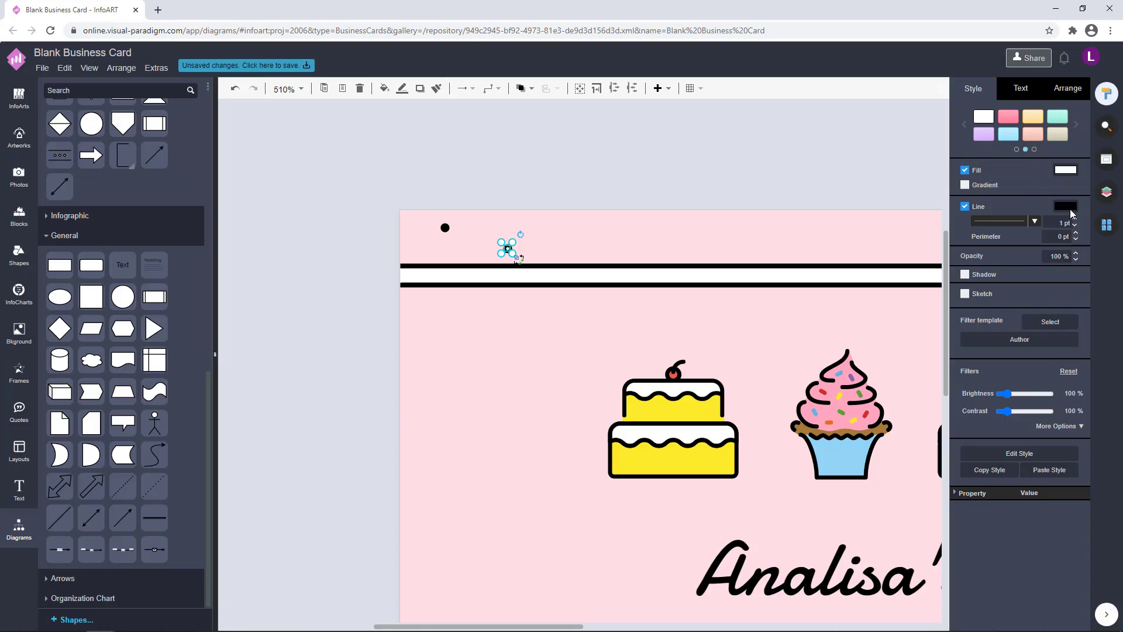
pyautogui.click(1069, 208)
pyautogui.click(985, 322)
pyautogui.click(1081, 474)
pyautogui.scroll(-4, 607, 211)
pyautogui.click(669, 198)
pyautogui.hotkey('ctrl', 'z')
pyautogui.hotkey('ctrl', 'z')
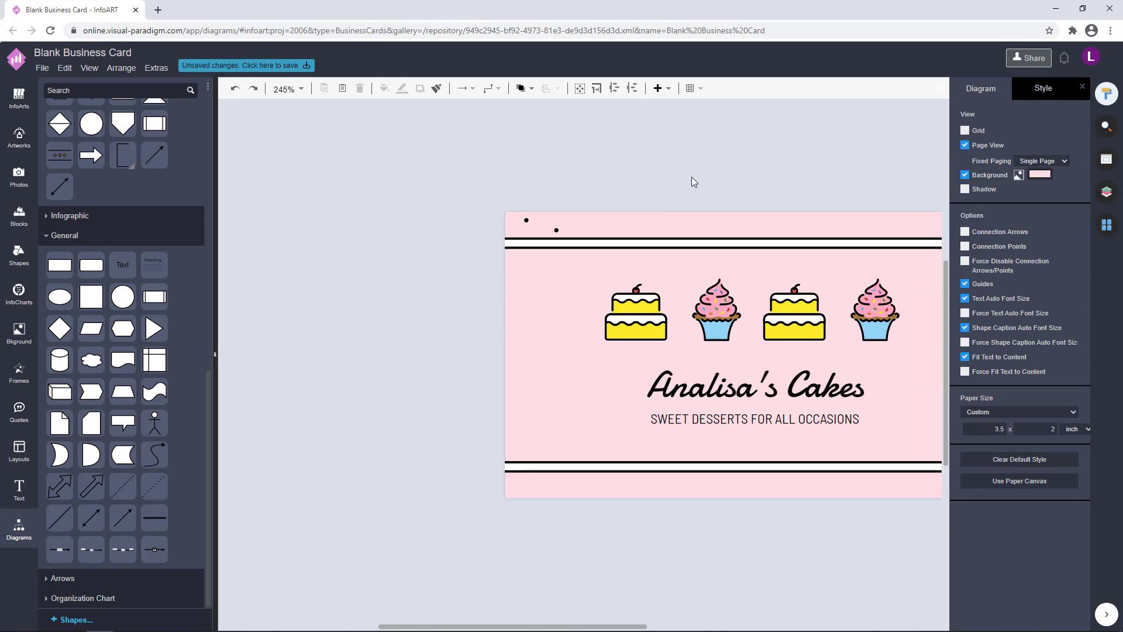
# - Move the second dot slightly left so it sits closer to the first dot above the upper striped band
pyautogui.moveTo(691, 177); pyautogui.dragTo(542, 190)
pyautogui.click(409, 242)
pyautogui.click(386, 234)
pyautogui.click(379, 234)
pyautogui.press('Down')
pyautogui.click(417, 235)
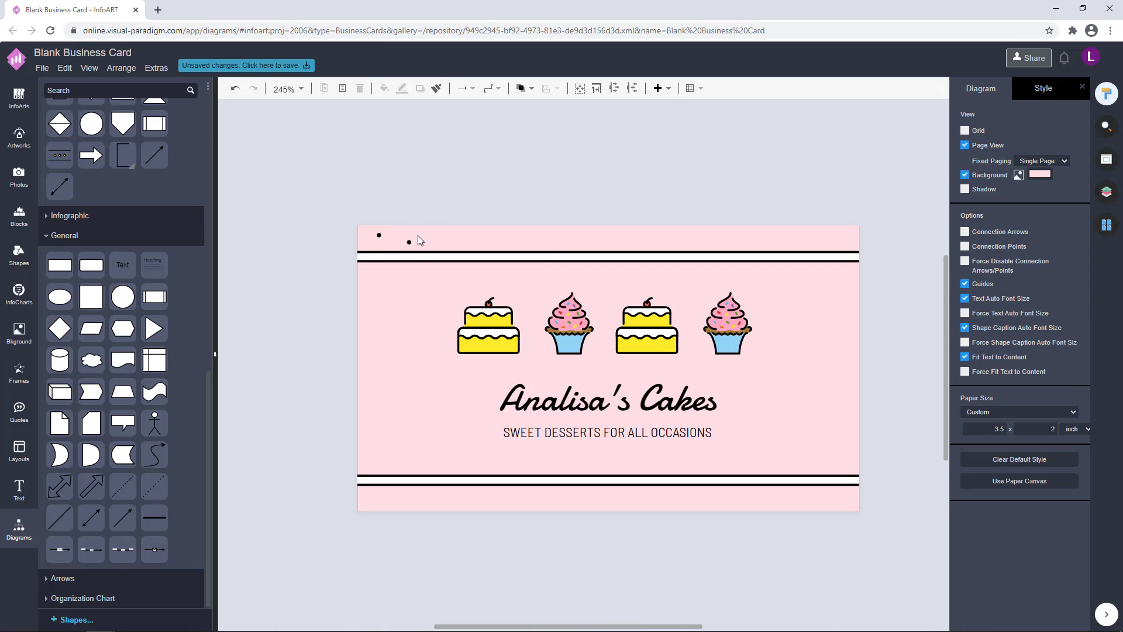
pyautogui.click(380, 235)
pyautogui.click(402, 236)
pyautogui.click(408, 242)
pyautogui.moveTo(408, 242); pyautogui.dragTo(401, 242)
pyautogui.click(394, 196)
# - Duplicate the first dot on the far side of the second one at the same height and nudge it right
pyautogui.scroll(2, 372, 206)
pyautogui.moveTo(352, 206); pyautogui.dragTo(449, 273)
pyautogui.click(420, 257)
pyautogui.moveTo(381, 245); pyautogui.dragTo(444, 246)
pyautogui.click(501, 189)
pyautogui.click(448, 247)
pyautogui.press('Right')
pyautogui.click(399, 213)
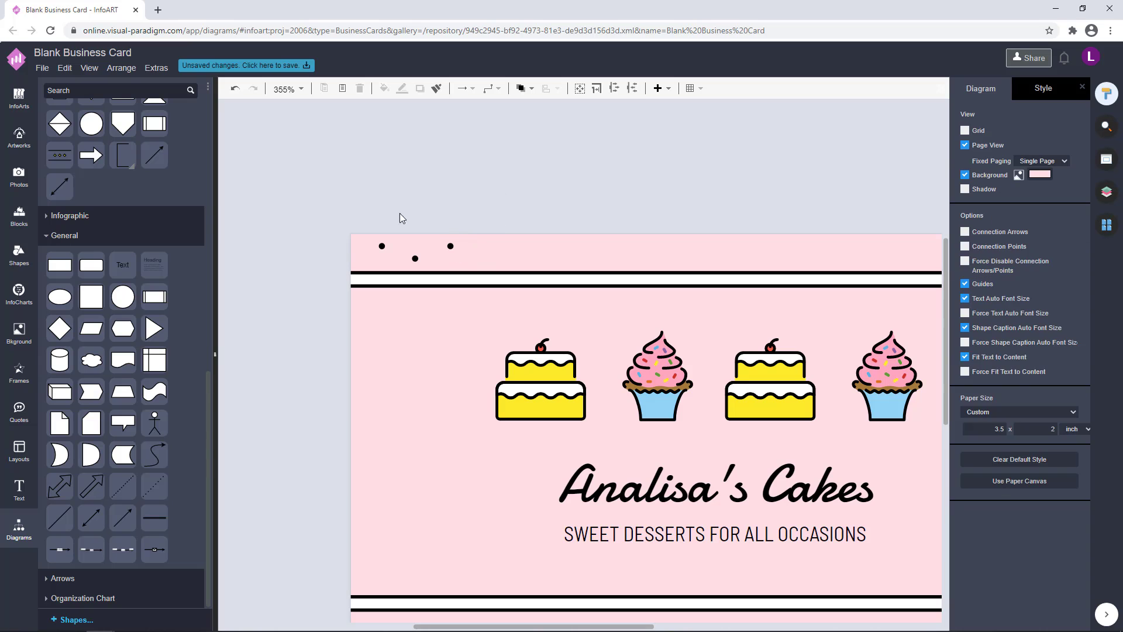
# - Try to extend the pattern by duplicating the three-dot group to its right and deleting the surplus dot
pyautogui.click(450, 245)
pyautogui.click(489, 193)
pyautogui.click(451, 245)
pyautogui.moveTo(341, 209); pyautogui.dragTo(495, 274)
pyautogui.scroll(3, 387, 248)
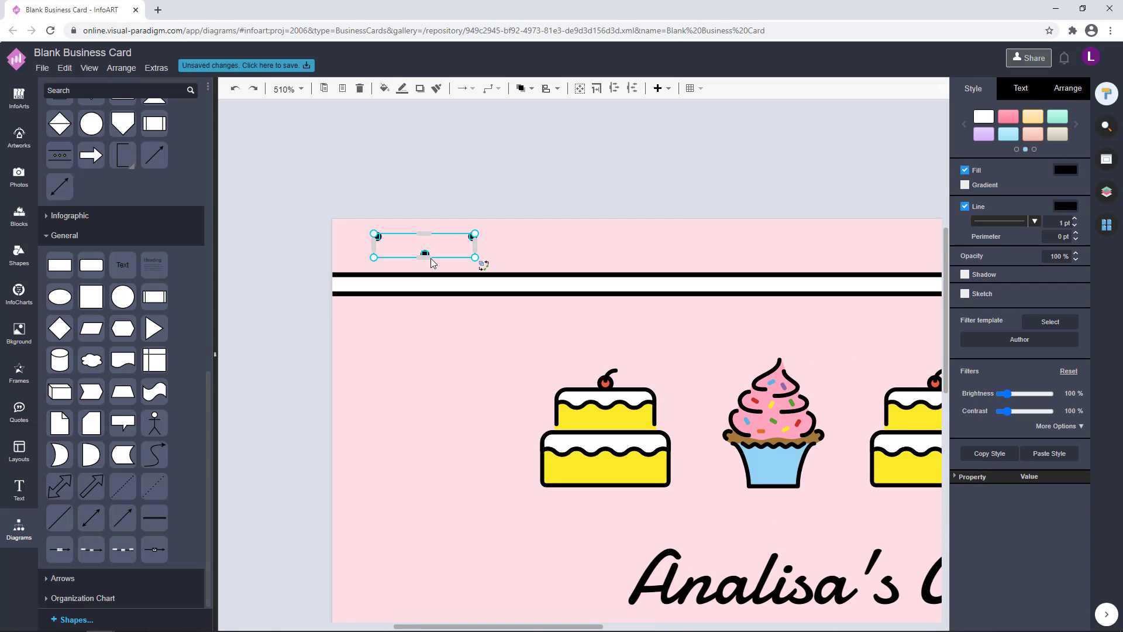
pyautogui.moveTo(570, 257); pyautogui.dragTo(579, 251)
pyautogui.click(641, 181)
pyautogui.scroll(-3, 642, 181)
pyautogui.click(422, 223)
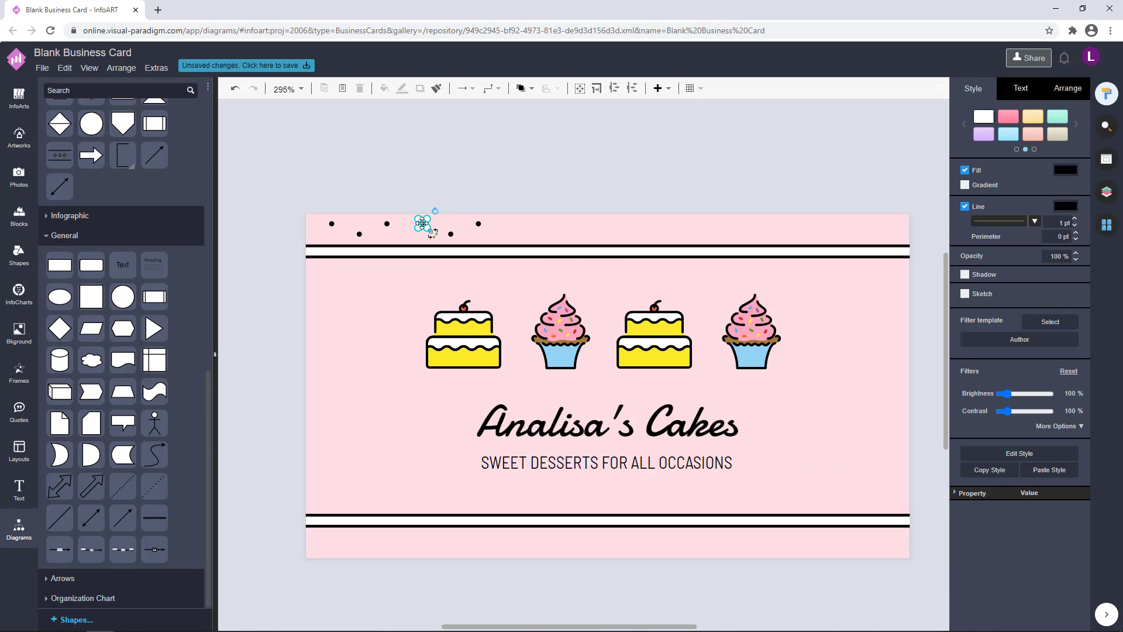
pyautogui.press('Delete')
# - Duplicate the second and third dots to the right to continue the zigzag row
pyautogui.scroll(2, 328, 176)
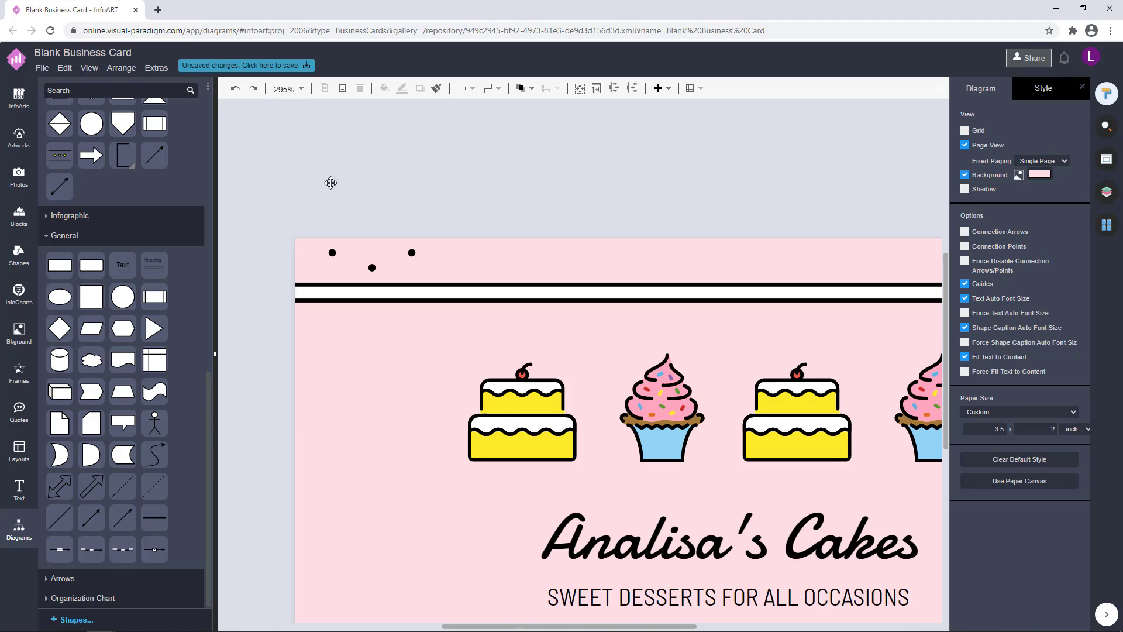
pyautogui.click(372, 264)
pyautogui.moveTo(415, 270); pyautogui.dragTo(491, 273)
pyautogui.hotkey('ctrl', 'z')
pyautogui.hotkey('ctrl', 'z')
pyautogui.hotkey('ctrl', 'y')
pyautogui.click(408, 198)
pyautogui.scroll(2, 397, 214)
pyautogui.click(419, 268)
pyautogui.hotkey('ctrl', 'z')
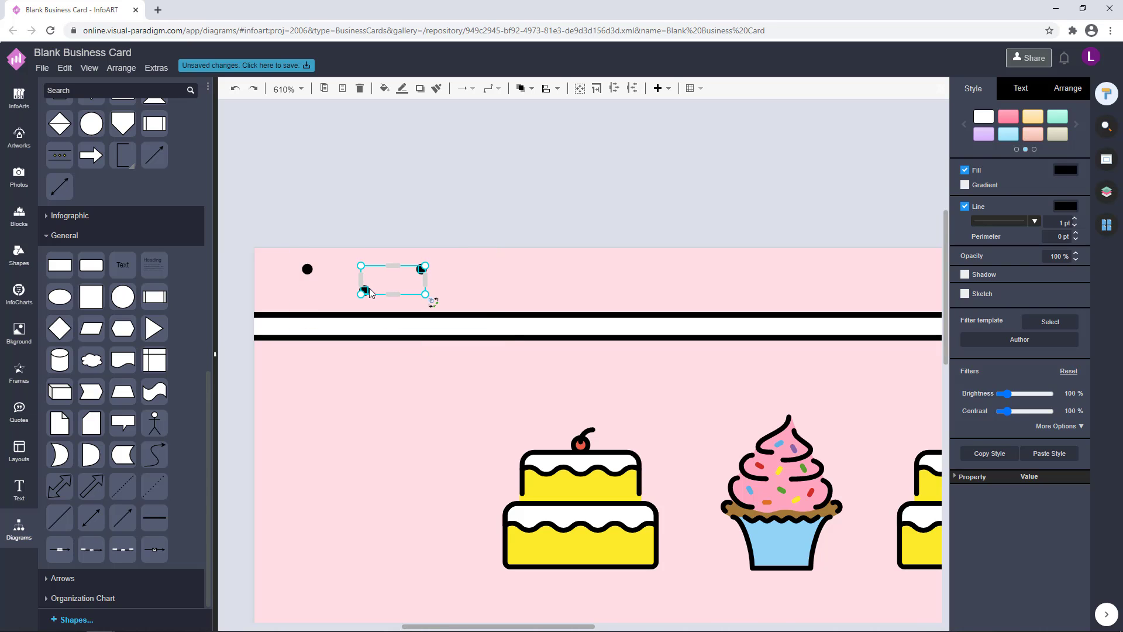
pyautogui.scroll(4, 433, 228)
pyautogui.moveTo(455, 319); pyautogui.dragTo(594, 309)
pyautogui.click(620, 185)
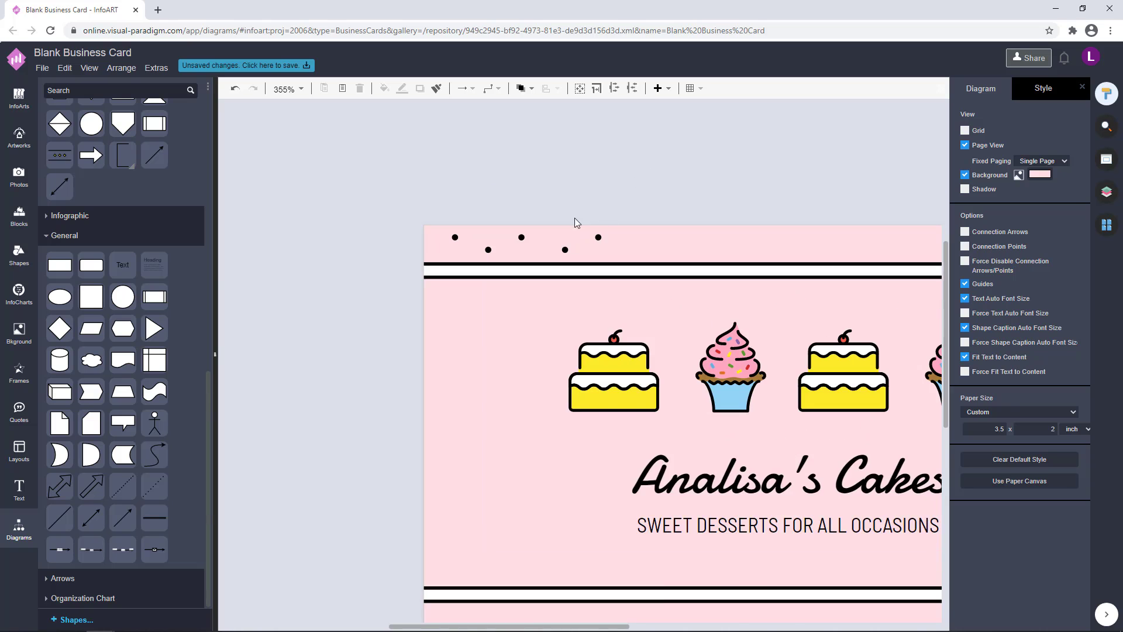
# - Nudge the duplicated pair of dots left to match the spacing of the first three
pyautogui.scroll(6, 575, 219)
pyautogui.click(645, 276)
pyautogui.keyDown('shift'); pyautogui.click(548, 313); pyautogui.keyUp('shift')
pyautogui.press('Left')
pyautogui.press('Left')
pyautogui.press('Left')
pyautogui.press('Left')
pyautogui.click(588, 193)
pyautogui.scroll(-6, 588, 193)
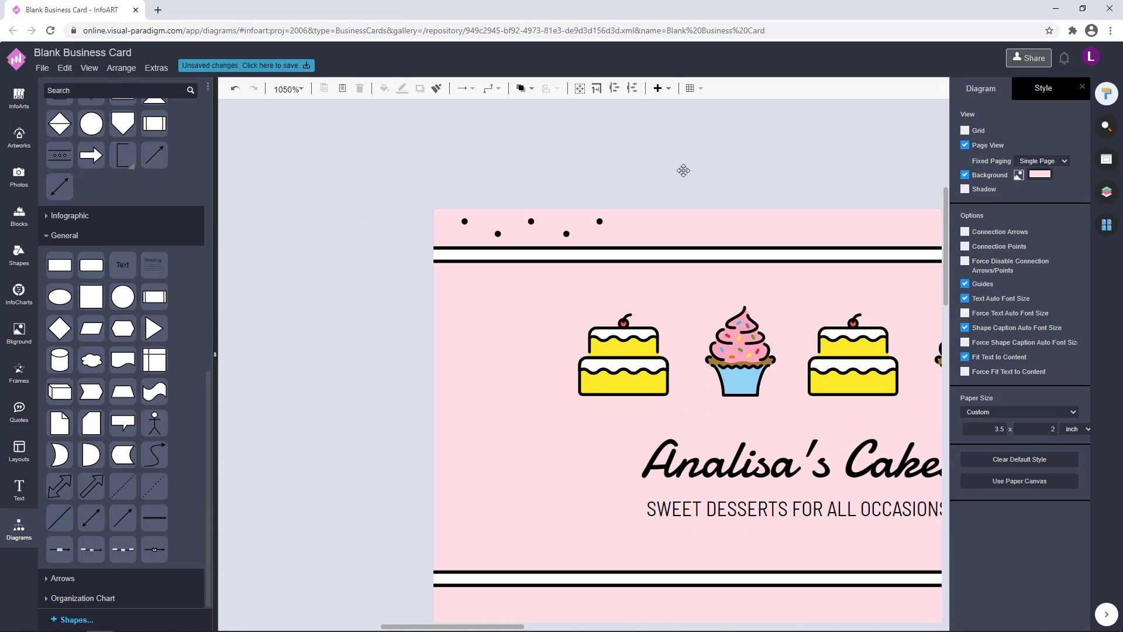
# - Duplicate the last four dots to the right to extend the zigzag row to nine dots
pyautogui.moveTo(446, 217); pyautogui.dragTo(614, 266)
pyautogui.scroll(5, 535, 245)
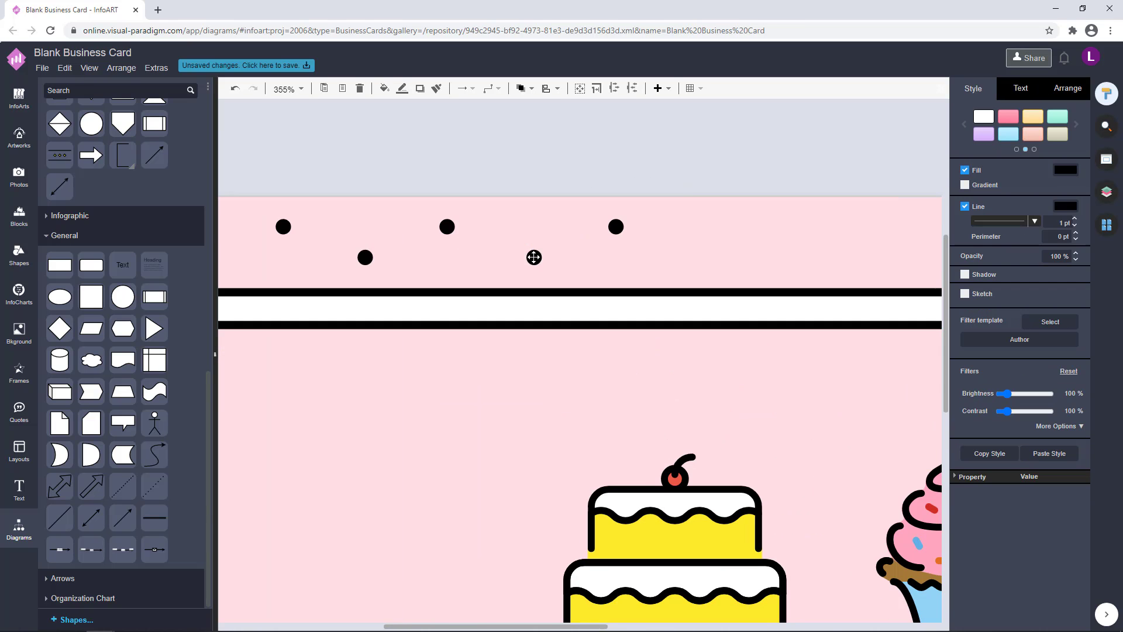
pyautogui.moveTo(422, 267); pyautogui.dragTo(876, 259)
pyautogui.hotkey('ctrl', 'z')
pyautogui.click(771, 176)
pyautogui.scroll(-4, 771, 176)
pyautogui.moveTo(797, 156); pyautogui.dragTo(629, 170)
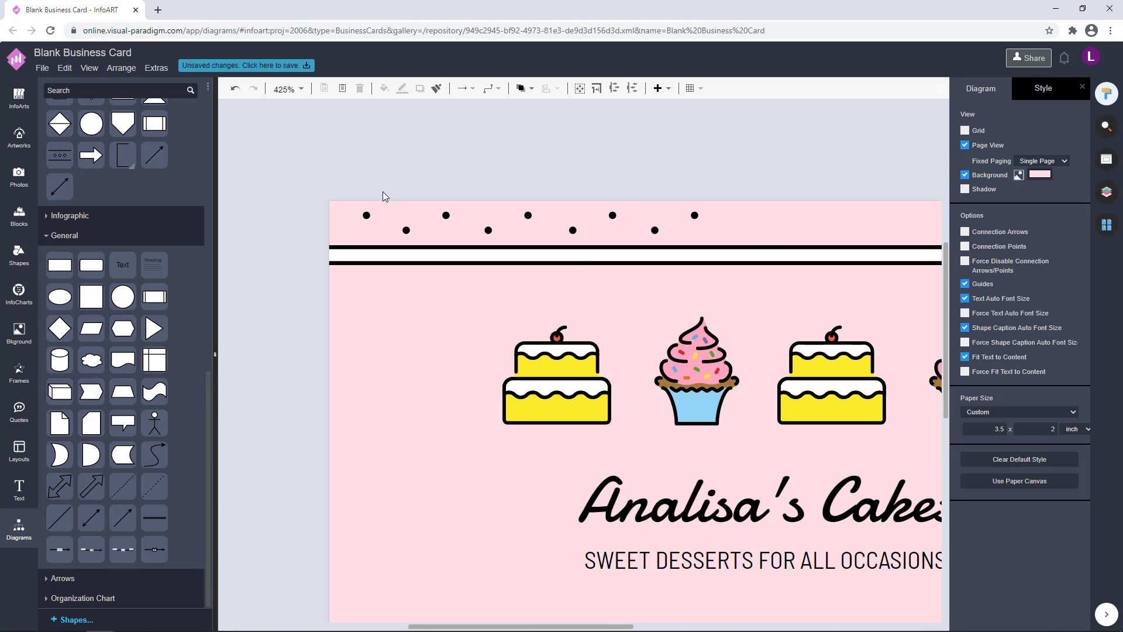
# - Duplicate the eight dots after the first one to carry the zigzag row further across the card's top edge
pyautogui.moveTo(382, 190); pyautogui.dragTo(768, 249)
pyautogui.scroll(5, 489, 232)
pyautogui.moveTo(490, 232); pyautogui.dragTo(855, 236)
pyautogui.click(771, 156)
pyautogui.scroll(-9, 771, 157)
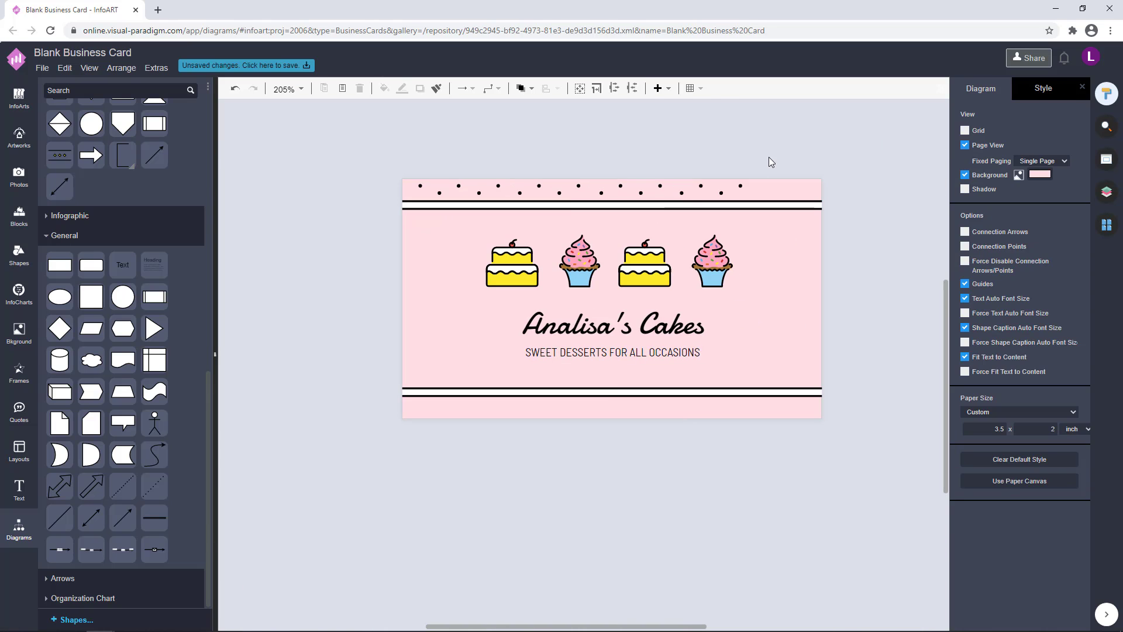
# - Undo the dot duplication and delete the remaining dots from Page-1
pyautogui.hotkey('ctrl', 'z')
pyautogui.moveTo(405, 163); pyautogui.dragTo(468, 202)
pyautogui.press('Delete')
# - Switch between Page-1 and Page-2 to compare the two sides of the card
pyautogui.click(1107, 226)
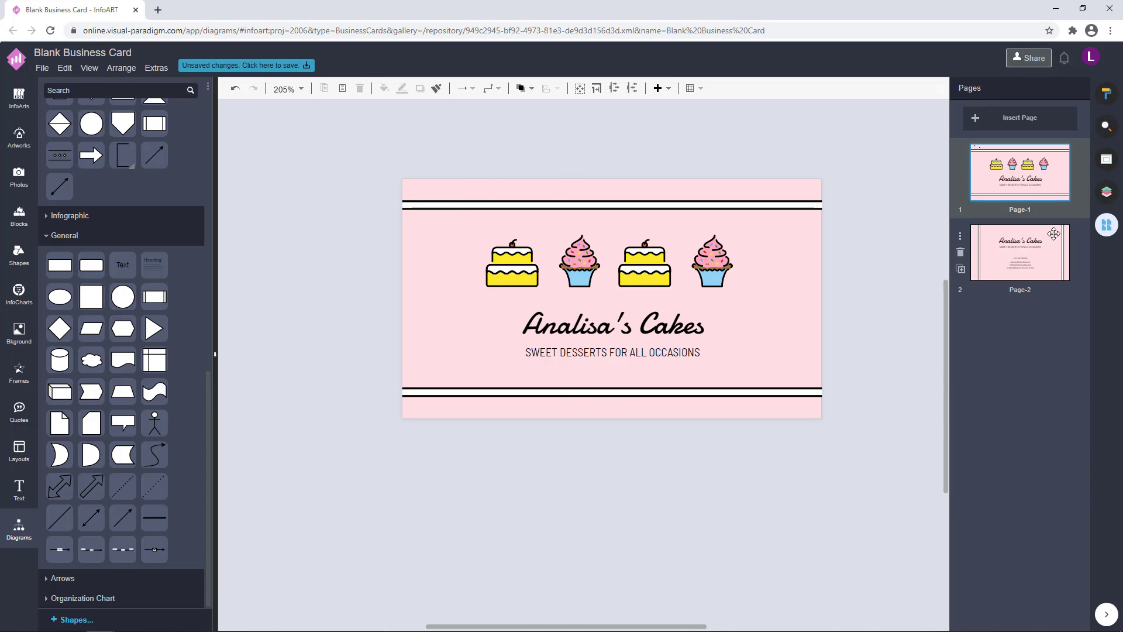
pyautogui.click(1018, 262)
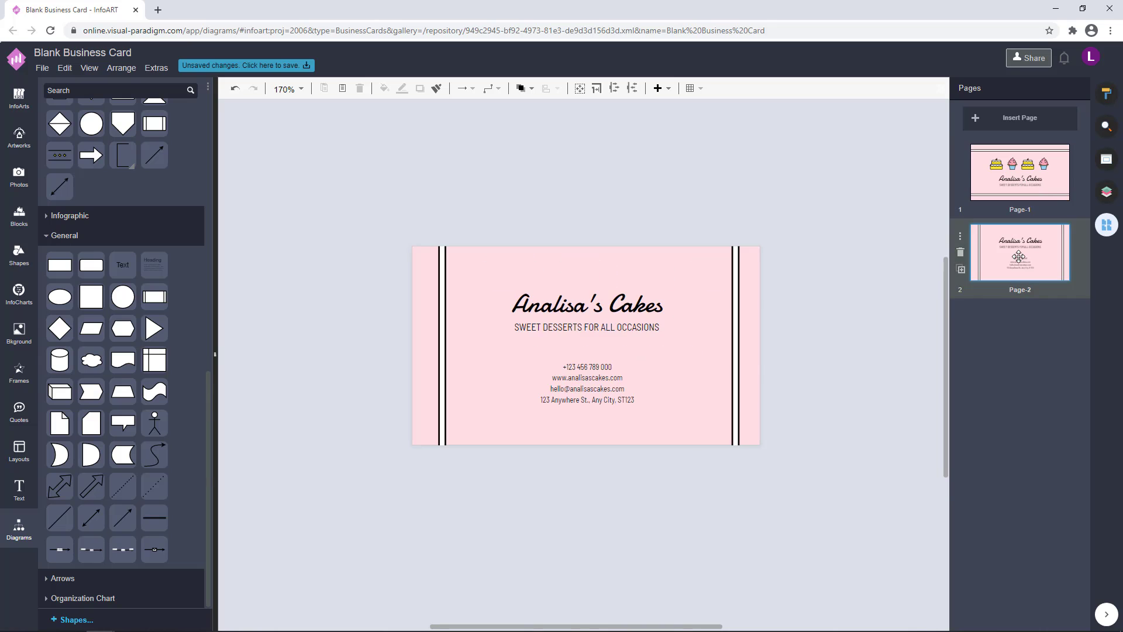
pyautogui.click(1032, 178)
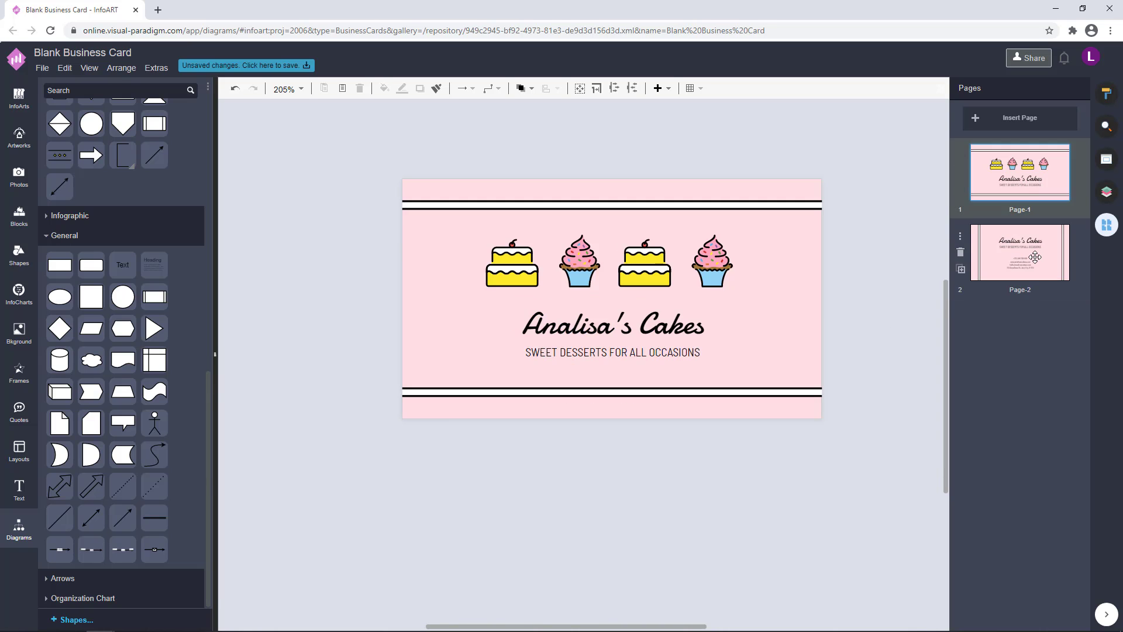
pyautogui.click(1029, 250)
pyautogui.click(1018, 175)
# - Undo a series of recent edits and redo them
pyautogui.hotkey('ctrl', 'z')
pyautogui.hotkey('ctrl', 'z')
pyautogui.hotkey('ctrl', 'z')
pyautogui.click(235, 91)
pyautogui.click(235, 90)
pyautogui.click(236, 90)
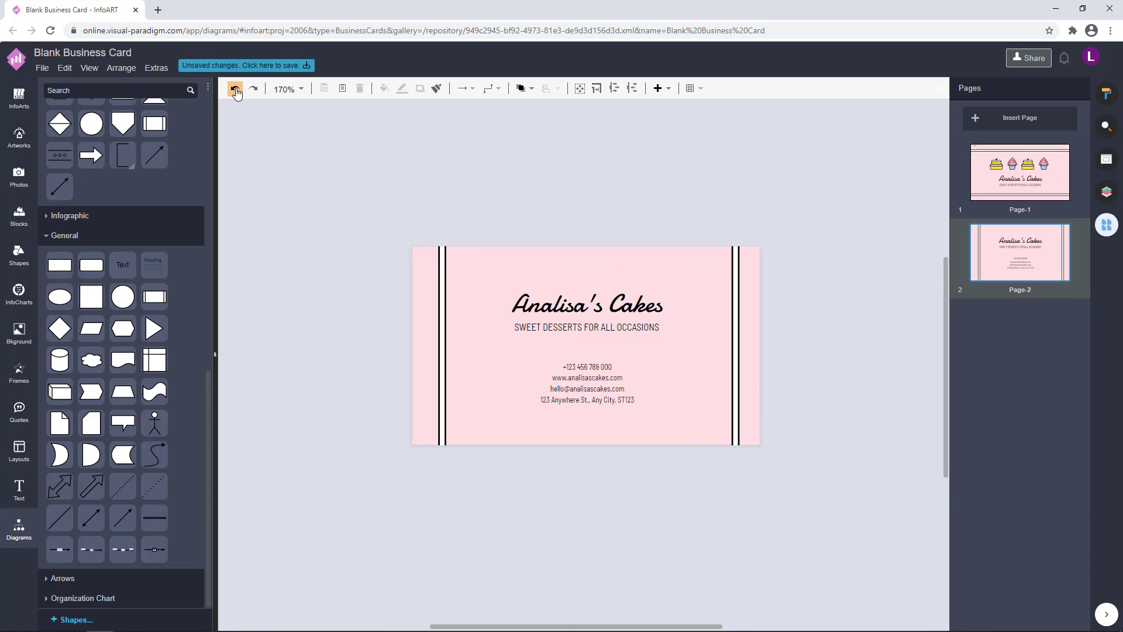
pyautogui.click(235, 90)
pyautogui.click(236, 90)
pyautogui.click(236, 90)
pyautogui.click(255, 92)
pyautogui.click(255, 92)
pyautogui.click(255, 91)
pyautogui.click(255, 92)
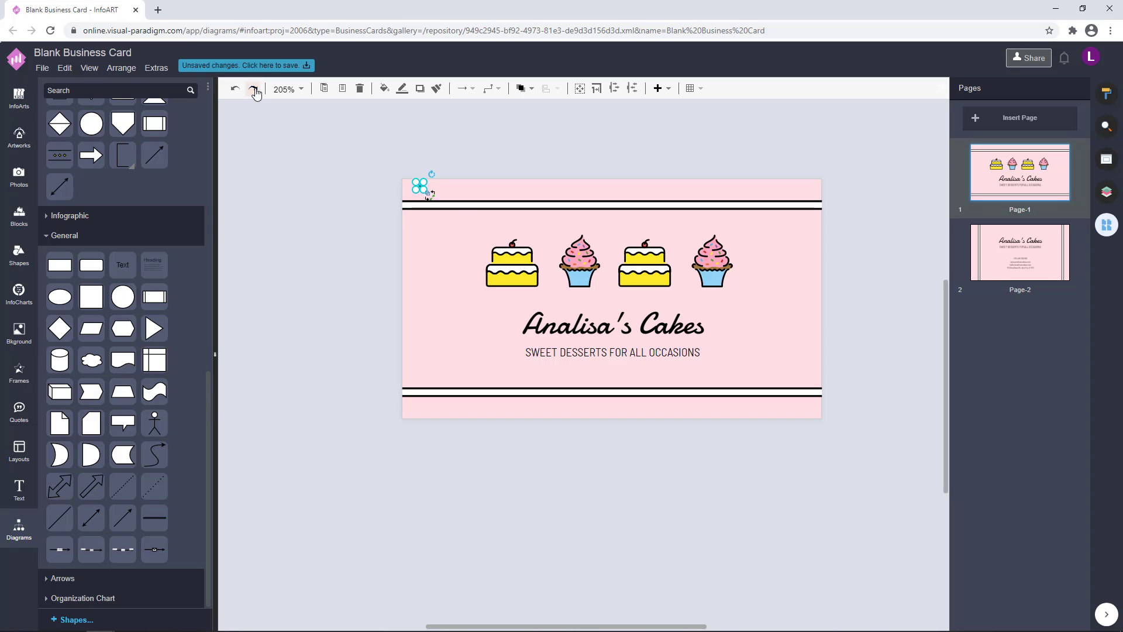
pyautogui.click(255, 92)
pyautogui.click(255, 92)
pyautogui.click(255, 92)
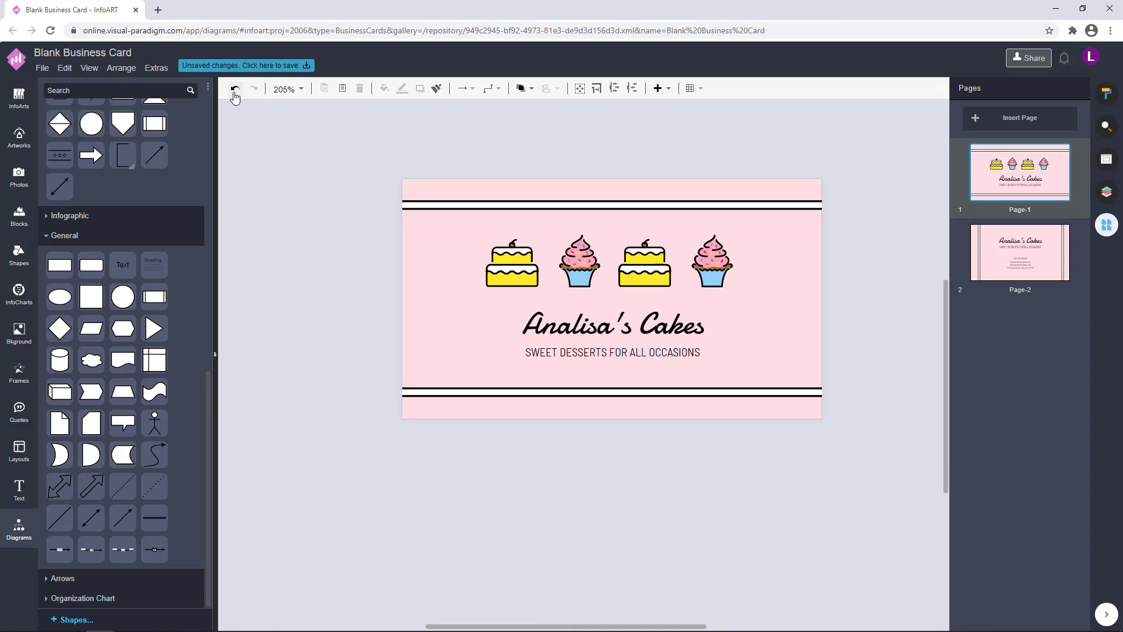
pyautogui.click(1033, 247)
pyautogui.scroll(1, 719, 431)
pyautogui.moveTo(712, 429); pyautogui.dragTo(705, 439)
pyautogui.click(1035, 175)
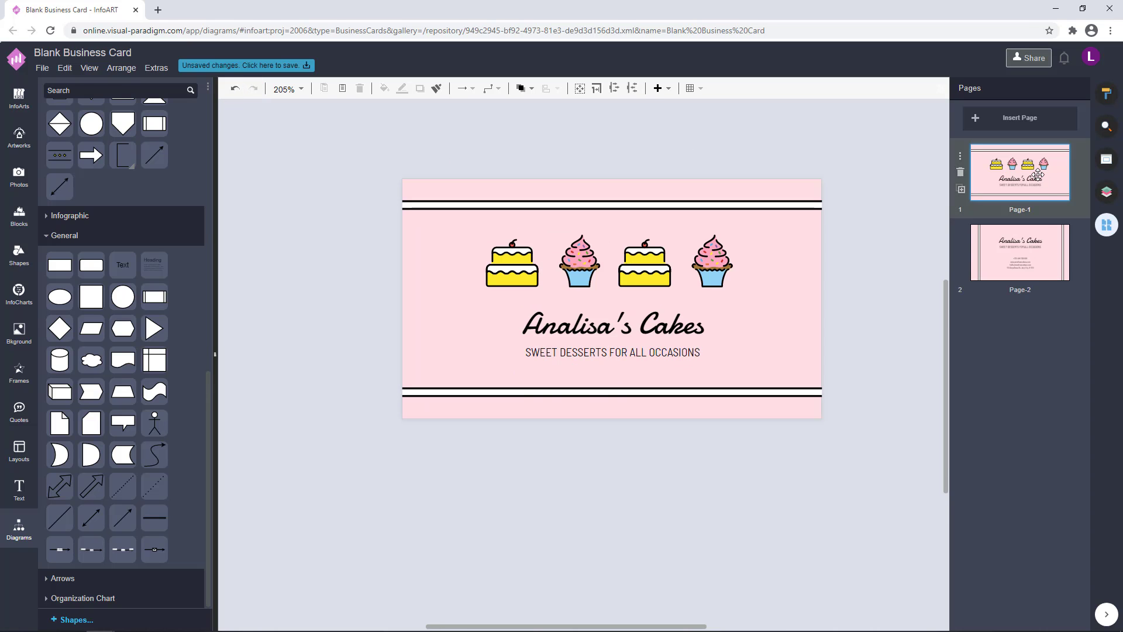
# - On Page-2, add a circle shrunk to a tiny black dot near the bottom edge, beside the left striped band
pyautogui.click(1026, 253)
pyautogui.scroll(1, 721, 344)
pyautogui.moveTo(123, 297); pyautogui.dragTo(409, 510)
pyautogui.moveTo(451, 592); pyautogui.dragTo(345, 527)
pyautogui.scroll(2, 375, 512)
pyautogui.moveTo(334, 462); pyautogui.dragTo(353, 457)
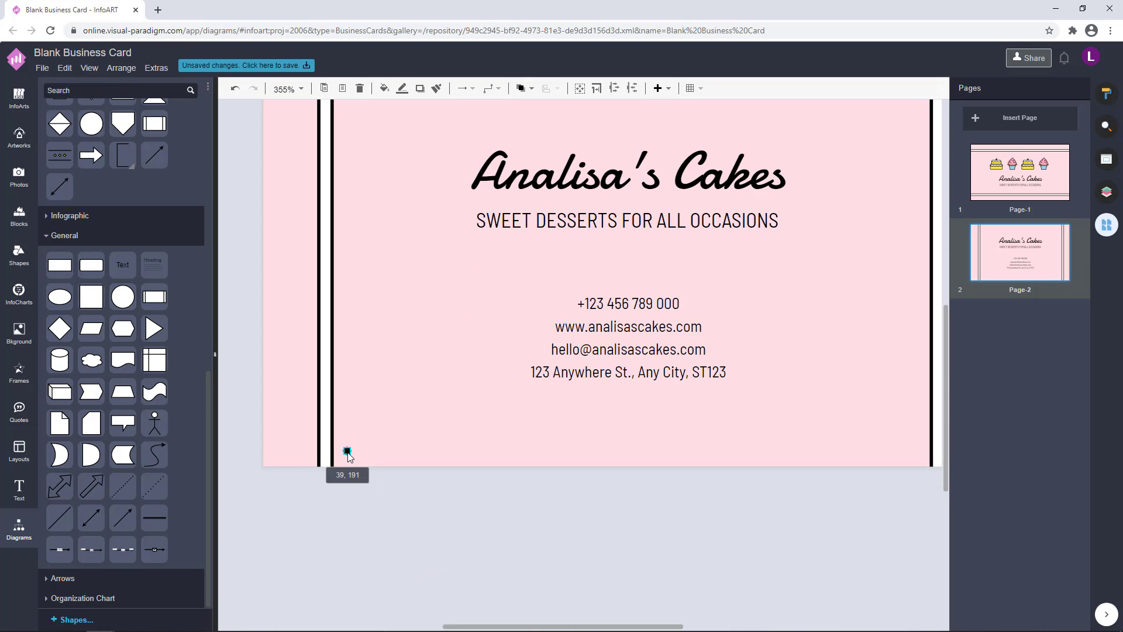
# - Nudge the dot into its starting place just inside the left striped band, slightly above the card's bottom edge
pyautogui.press('Up')
pyautogui.press('Up')
pyautogui.press('Down')
pyautogui.press('Down')
pyautogui.press('Down')
pyautogui.press('Right')
pyautogui.press('Right')
pyautogui.press('Right')
pyautogui.press('Right')
pyautogui.press('Up')
# - Duplicate the dot repeatedly to form a horizontal row of eight dots along the card's bottom edge
pyautogui.scroll(2, 367, 490)
pyautogui.moveTo(353, 435); pyautogui.dragTo(381, 439)
pyautogui.moveTo(469, 462); pyautogui.dragTo(471, 434)
pyautogui.moveTo(614, 485); pyautogui.dragTo(595, 437)
pyautogui.click(610, 490)
pyautogui.scroll(-1, 610, 490)
pyautogui.scroll(-4, 610, 490)
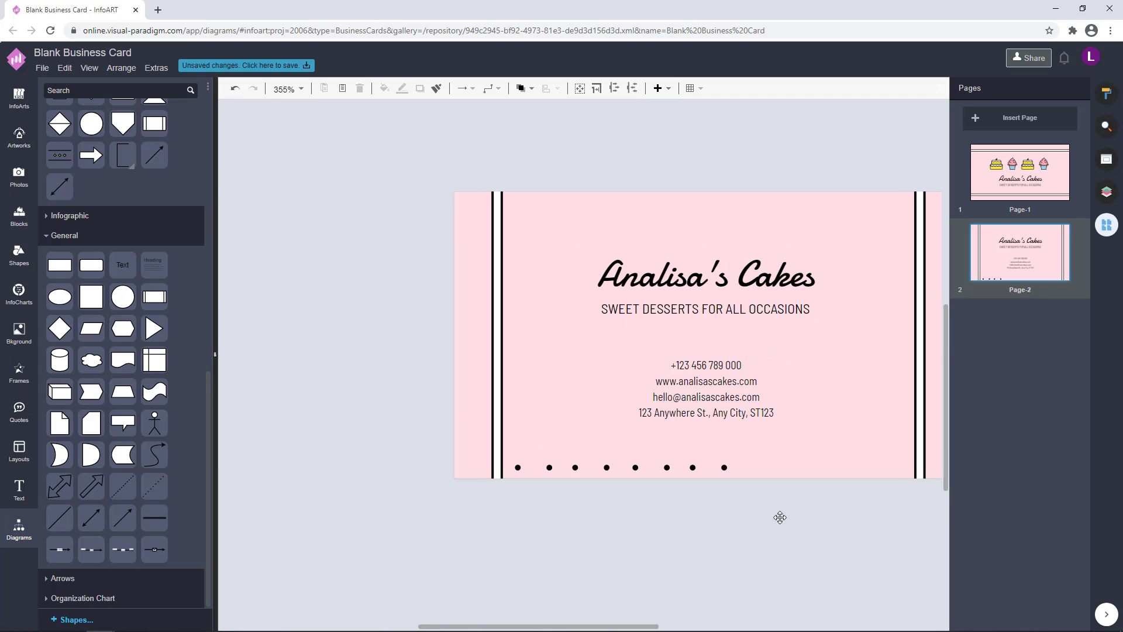
# - Nudge groups of dots in the right half of the row to the right to widen their gaps
pyautogui.moveTo(780, 516); pyautogui.dragTo(614, 438)
pyautogui.click(779, 513)
pyautogui.moveTo(686, 487); pyautogui.dragTo(579, 432)
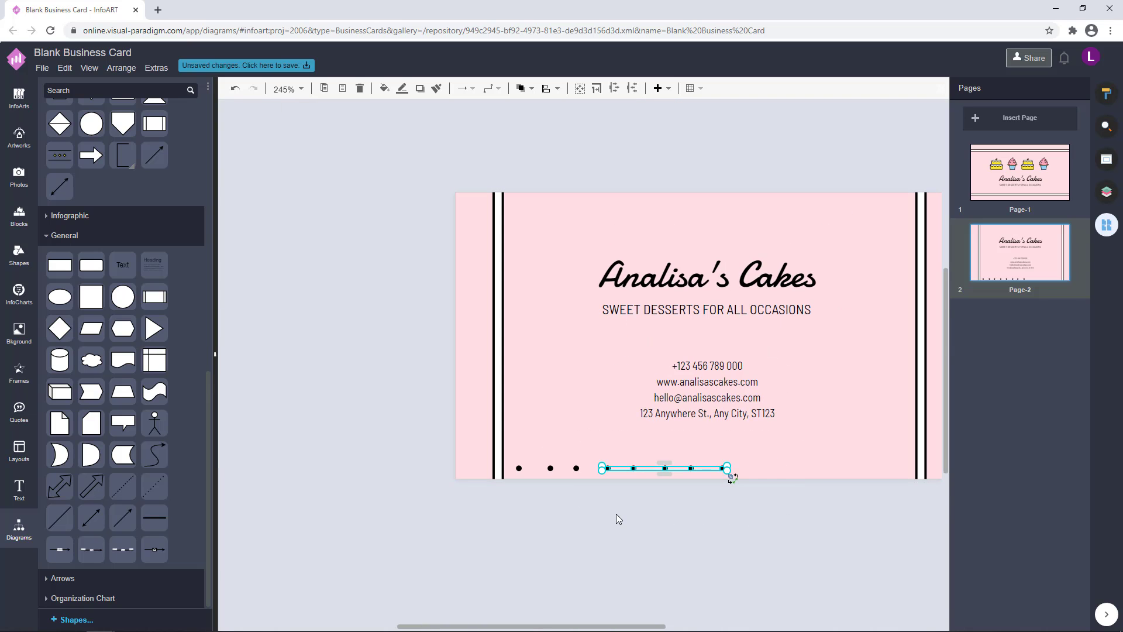
pyautogui.click(615, 513)
pyautogui.moveTo(767, 497); pyautogui.dragTo(622, 426)
pyautogui.press('Right')
pyautogui.press('Right')
pyautogui.click(717, 518)
pyautogui.press('Right')
pyautogui.click(644, 507)
pyautogui.press('Right')
pyautogui.press('Right')
pyautogui.click(780, 506)
# - Nudge the last three dots left, and shift the dots after the first one left to tighten the gaps
pyautogui.moveTo(809, 507); pyautogui.dragTo(643, 442)
pyautogui.click(813, 508)
pyautogui.press('Left')
pyautogui.click(775, 506)
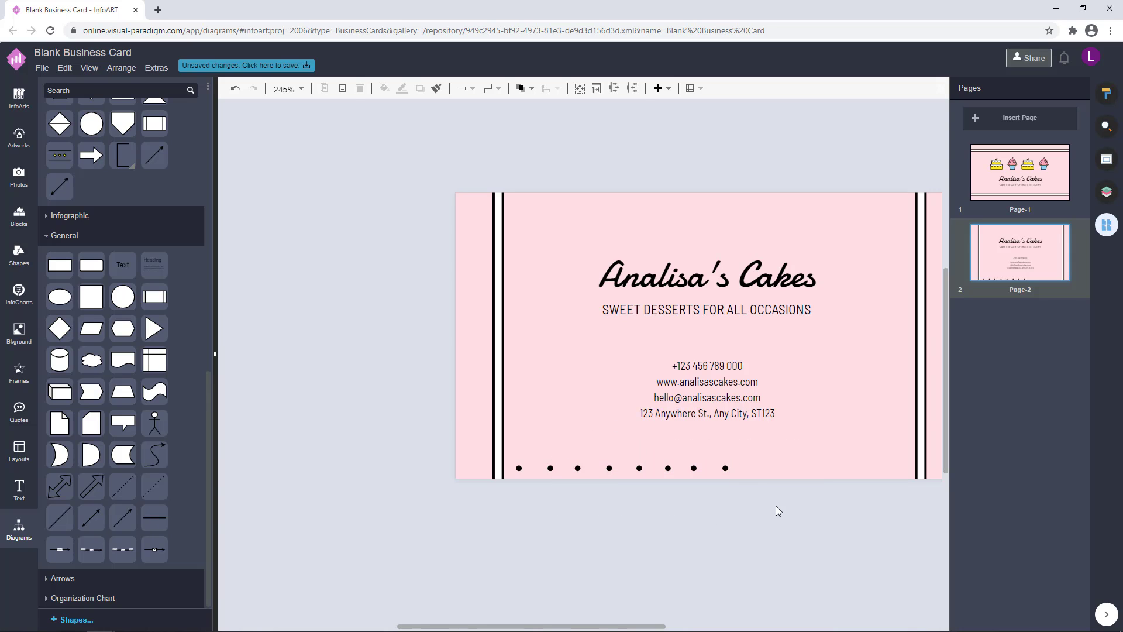
pyautogui.moveTo(775, 505); pyautogui.dragTo(524, 441)
pyautogui.press('Left')
pyautogui.press('Left')
pyautogui.click(781, 475)
# - Nudge the dots from the fourth onward sideways to even out the spacing of the row
pyautogui.moveTo(768, 495); pyautogui.dragTo(583, 428)
pyautogui.press('Left')
pyautogui.press('Right')
pyautogui.click(798, 498)
pyautogui.press('Left')
pyautogui.press('Left')
pyautogui.press('Left')
pyautogui.click(762, 503)
pyautogui.moveTo(763, 503); pyautogui.dragTo(581, 434)
pyautogui.press('Right')
pyautogui.press('Right')
pyautogui.click(653, 528)
# - Select the whole row of eight dots and show its arrangement settings
pyautogui.middleClick(668, 515)
pyautogui.moveTo(724, 478); pyautogui.dragTo(455, 416)
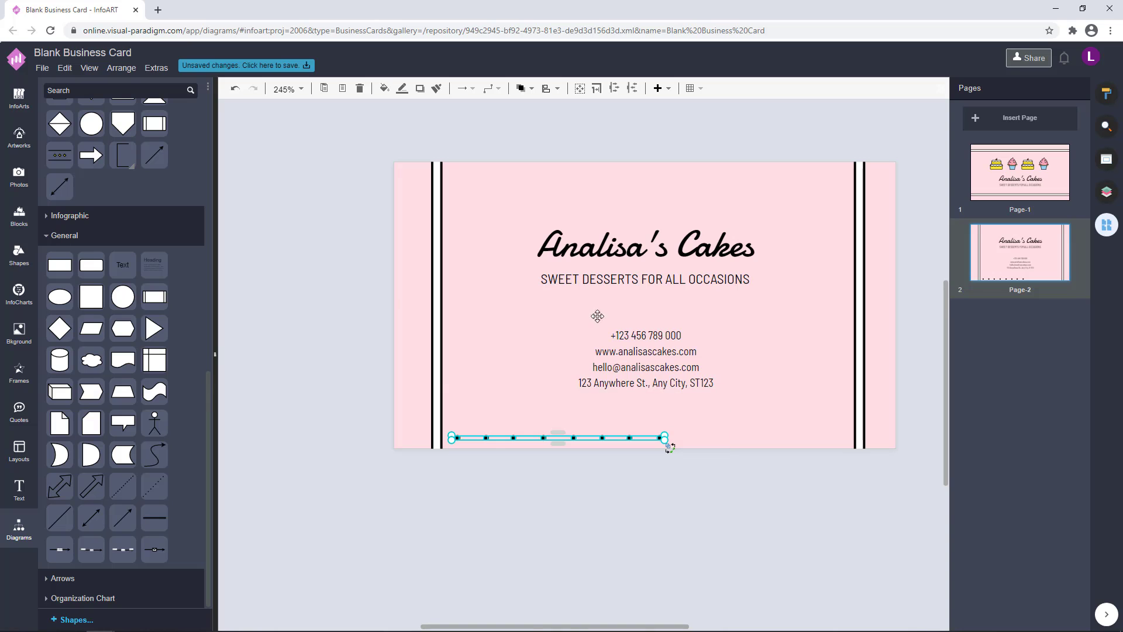
pyautogui.click(1106, 94)
pyautogui.click(1068, 88)
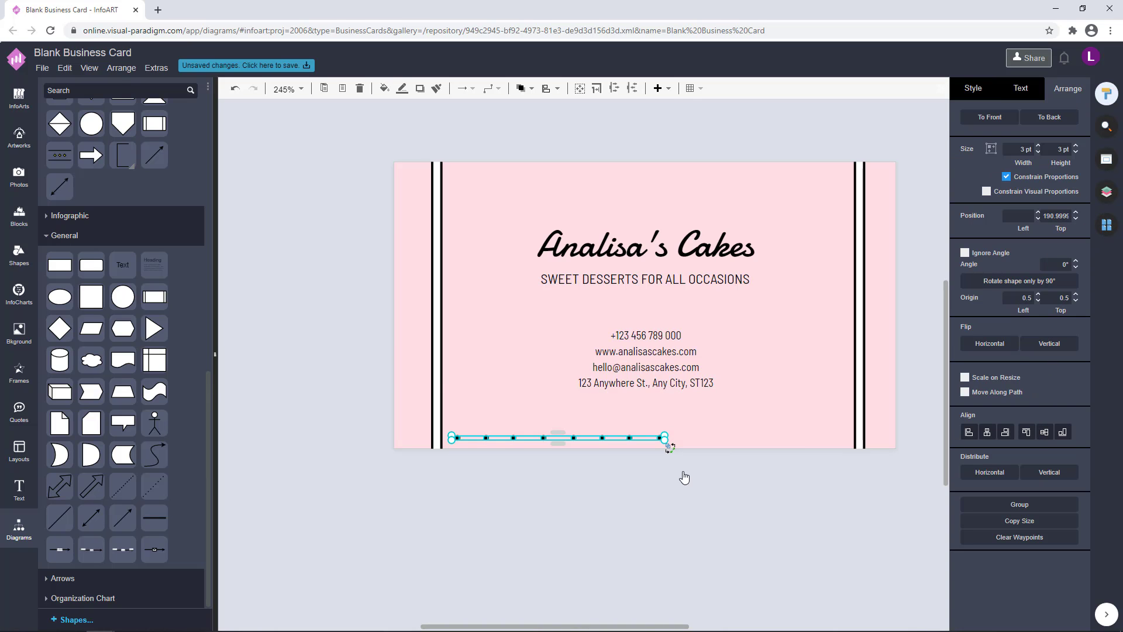
# - Nudge the last few dots of the row to the right to even out their spacing
pyautogui.click(708, 485)
pyautogui.moveTo(720, 480); pyautogui.dragTo(564, 401)
pyautogui.click(759, 495)
pyautogui.moveTo(753, 494); pyautogui.dragTo(581, 399)
pyautogui.press('Right')
pyautogui.click(738, 496)
pyautogui.press('Right')
# - Nudge the dots after the first one to the left to match the other gaps in the row
pyautogui.click(729, 479)
pyautogui.moveTo(725, 474); pyautogui.dragTo(496, 406)
pyautogui.click(760, 488)
pyautogui.moveTo(771, 483); pyautogui.dragTo(462, 399)
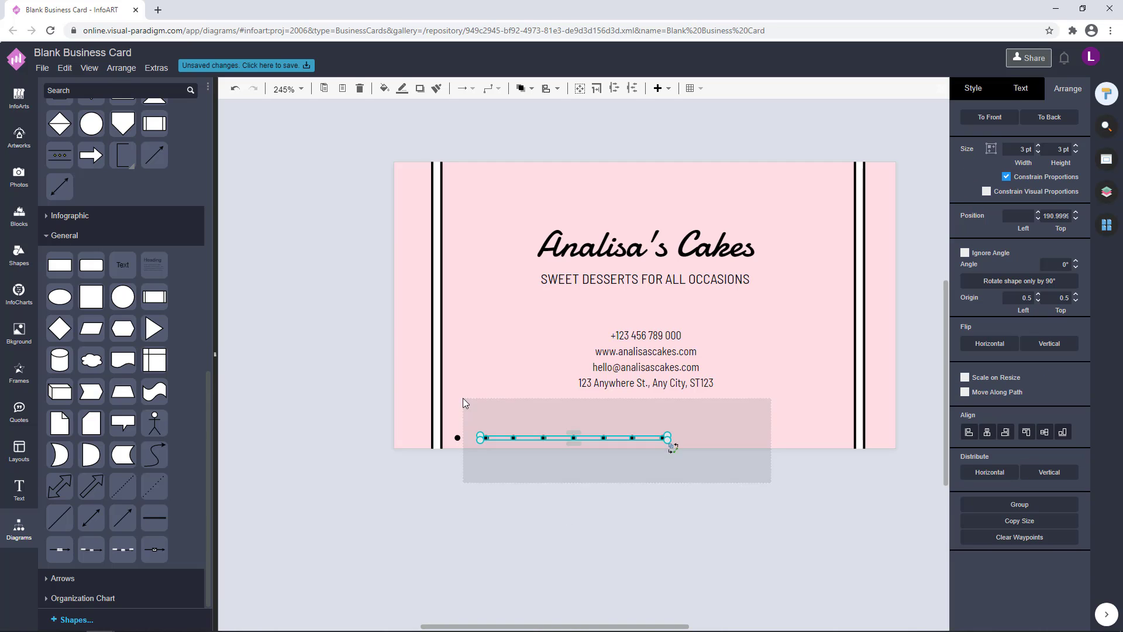
pyautogui.click(723, 472)
pyautogui.moveTo(718, 468); pyautogui.dragTo(472, 415)
pyautogui.click(738, 468)
pyautogui.press('Left')
pyautogui.click(726, 480)
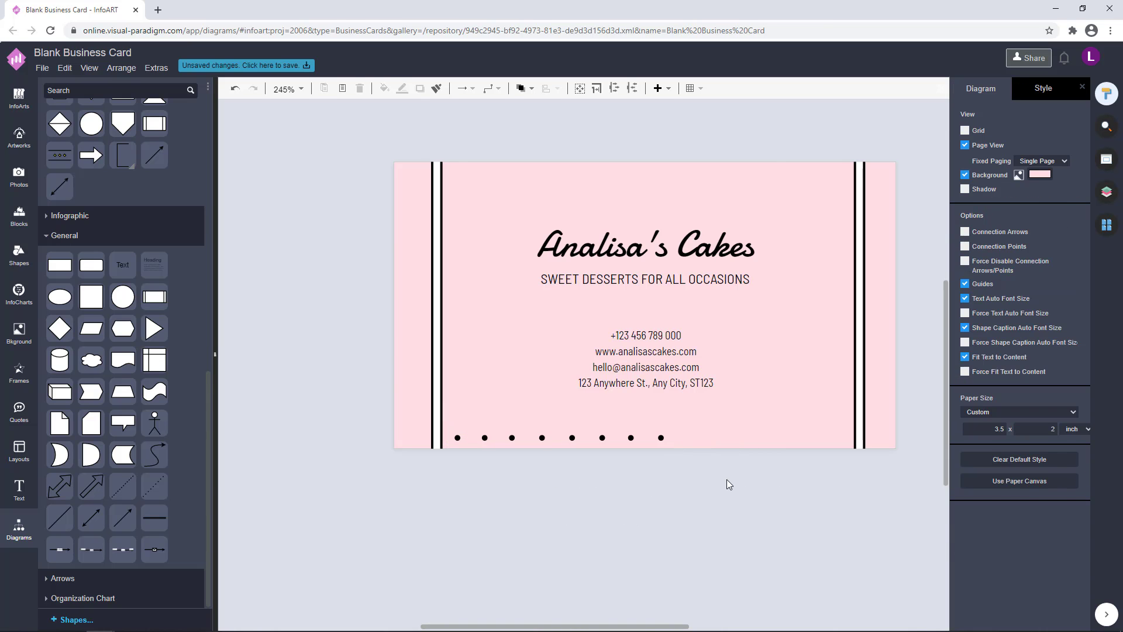
# - Duplicate the seven dots after the first to extend the row rightward, and delete the extra dot overlapping the right stripe
pyautogui.moveTo(725, 481); pyautogui.dragTo(467, 395)
pyautogui.click(707, 475)
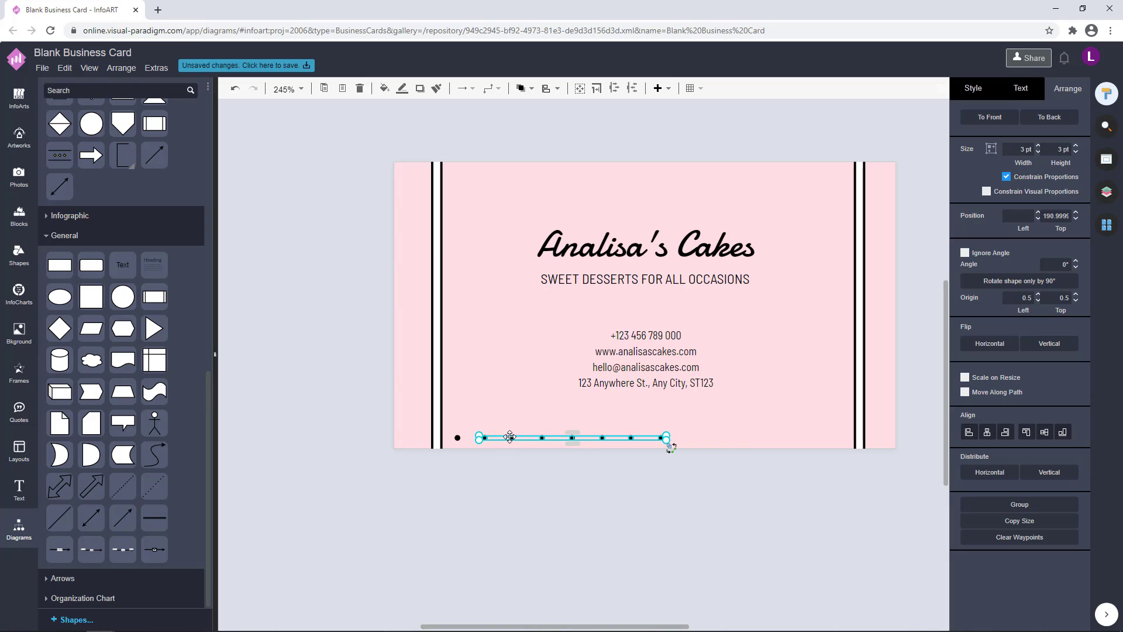
pyautogui.moveTo(511, 437); pyautogui.dragTo(718, 438)
pyautogui.click(852, 471)
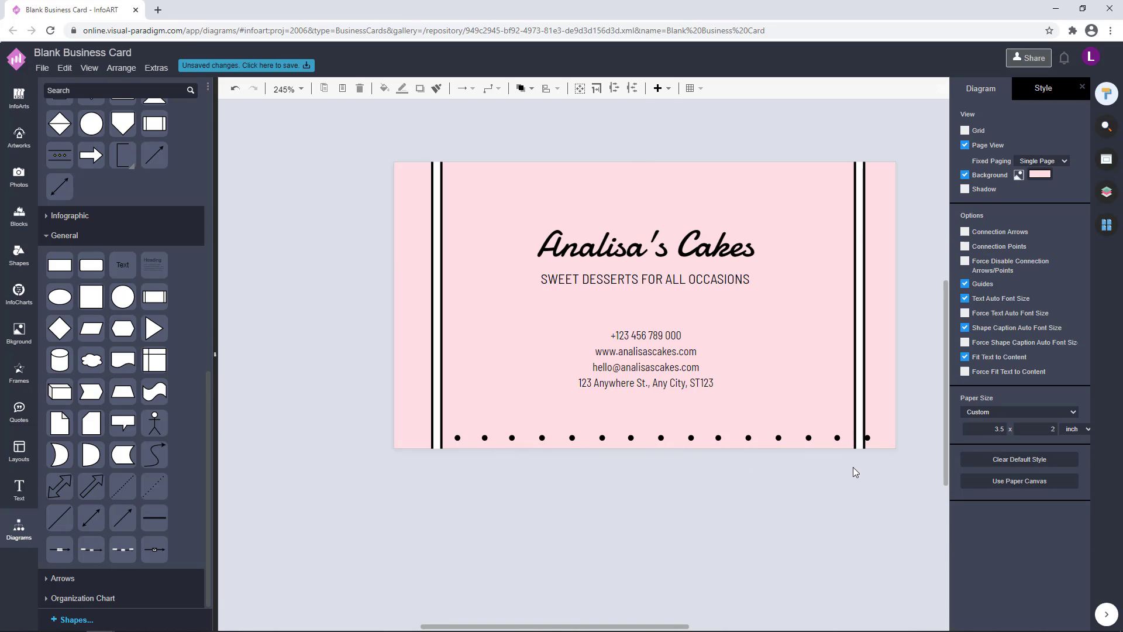
pyautogui.moveTo(863, 423); pyautogui.dragTo(862, 422)
pyautogui.press('Delete')
pyautogui.moveTo(848, 479); pyautogui.dragTo(451, 413)
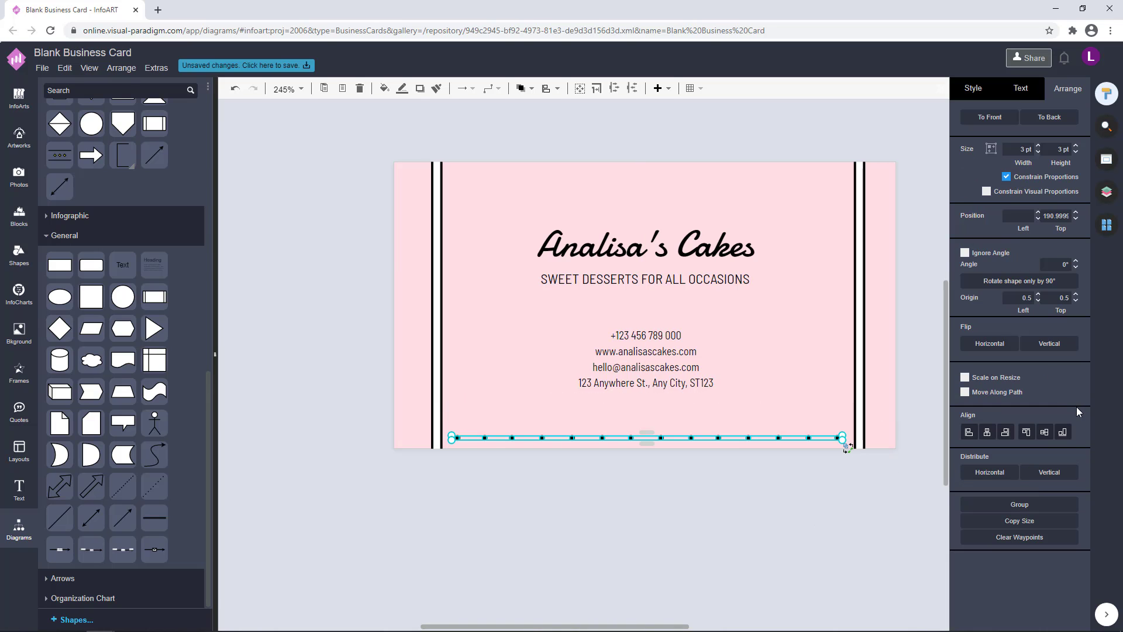
pyautogui.click(773, 501)
pyautogui.hotkey('ctrl', 'z')
pyautogui.moveTo(838, 486); pyautogui.dragTo(428, 424)
pyautogui.write('0')
# - Set the Layers window aside and return to Page-2 in the page list
pyautogui.click(1107, 93)
pyautogui.click(1106, 94)
pyautogui.click(1106, 192)
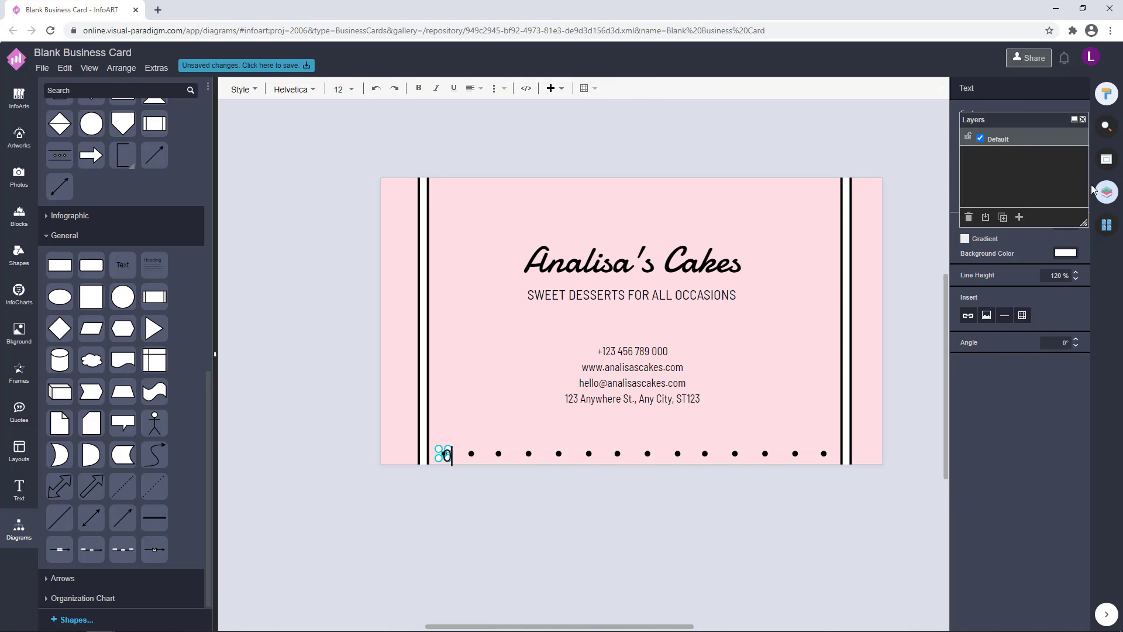
pyautogui.moveTo(1017, 121); pyautogui.dragTo(974, 281)
pyautogui.click(1107, 224)
pyautogui.click(1033, 177)
pyautogui.click(1025, 252)
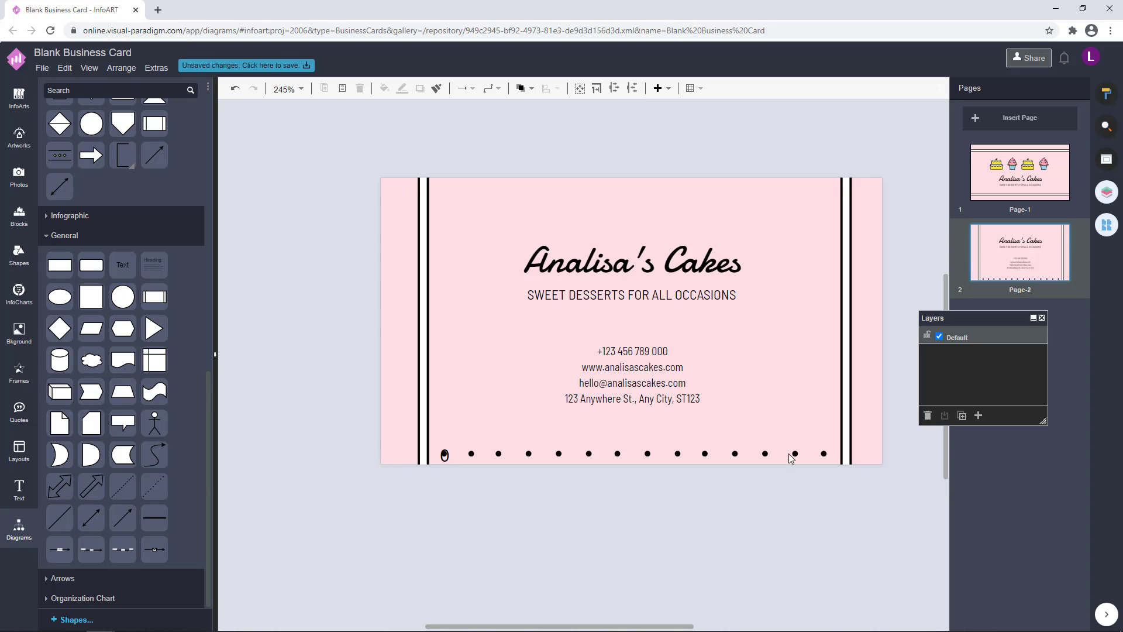
# - Undo the stray 0 entered on the first dot
pyautogui.hotkey('ctrl', 'z')
pyautogui.hotkey('ctrl', 'z')
pyautogui.hotkey('ctrl', 'z')
pyautogui.hotkey('ctrl', 'z')
pyautogui.hotkey('ctrl', 'z')
# - Duplicate the full dot row along the card's top edge and nudge the bottom row slightly down
pyautogui.moveTo(803, 494); pyautogui.dragTo(441, 201)
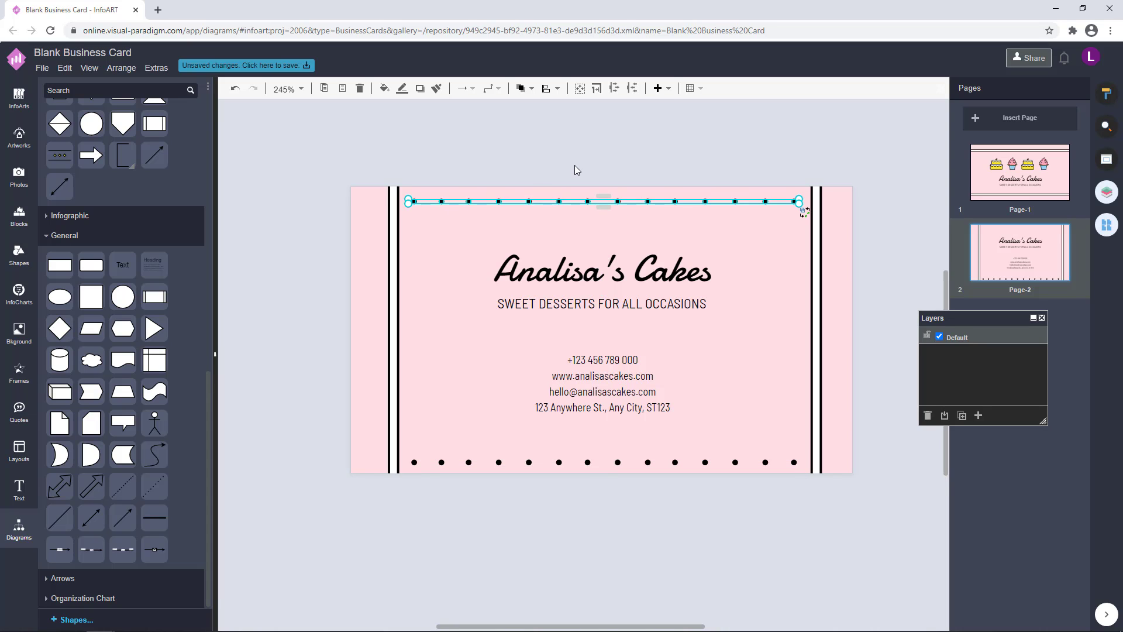
pyautogui.click(741, 489)
pyautogui.moveTo(811, 502); pyautogui.dragTo(401, 435)
pyautogui.press('Down')
pyautogui.click(520, 519)
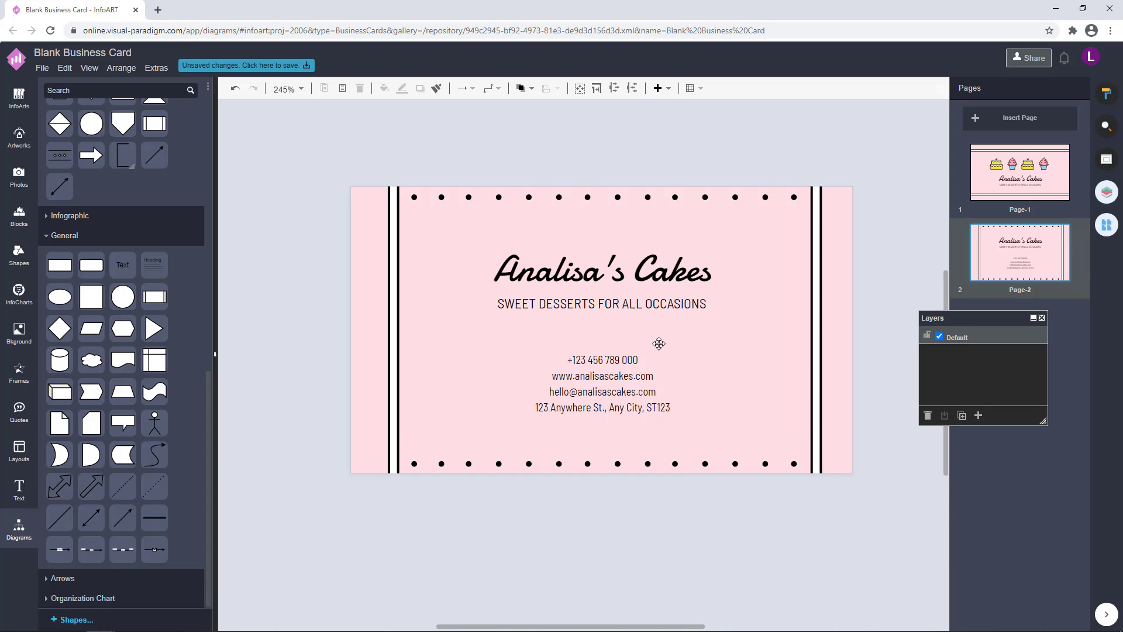
# - Review both sides of the card by switching between Page-1 and Page-2
pyautogui.click(1005, 183)
pyautogui.click(1025, 266)
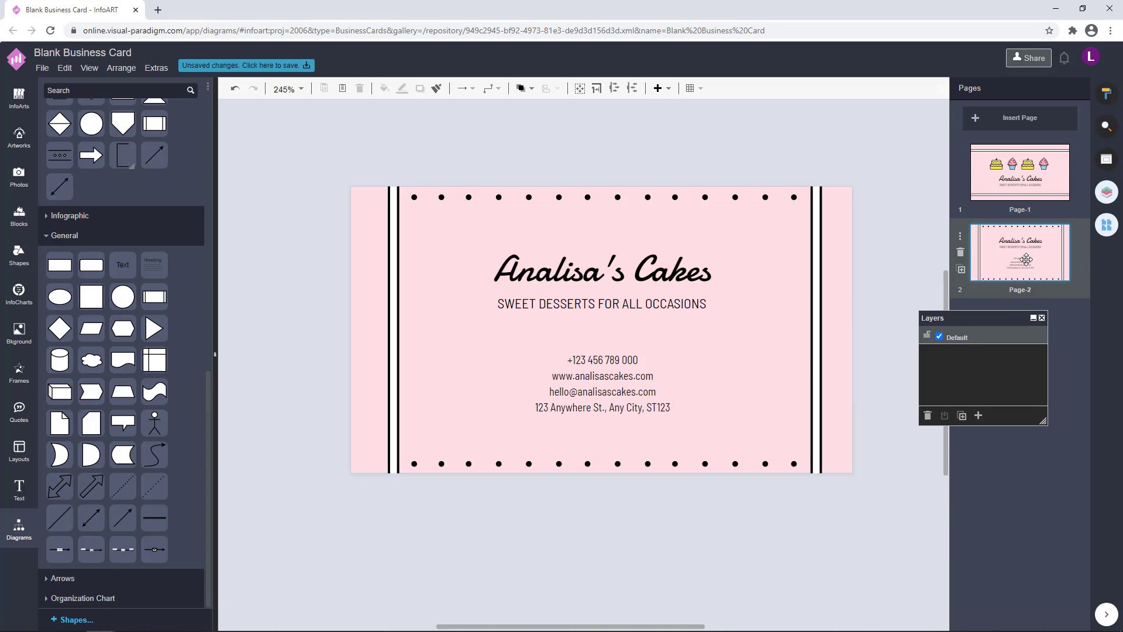
pyautogui.click(1038, 164)
pyautogui.click(1020, 242)
# - Save the design to VP Online under a filename beginning with "Pink Cute Cakes Illustration Cake Shop"
pyautogui.click(296, 66)
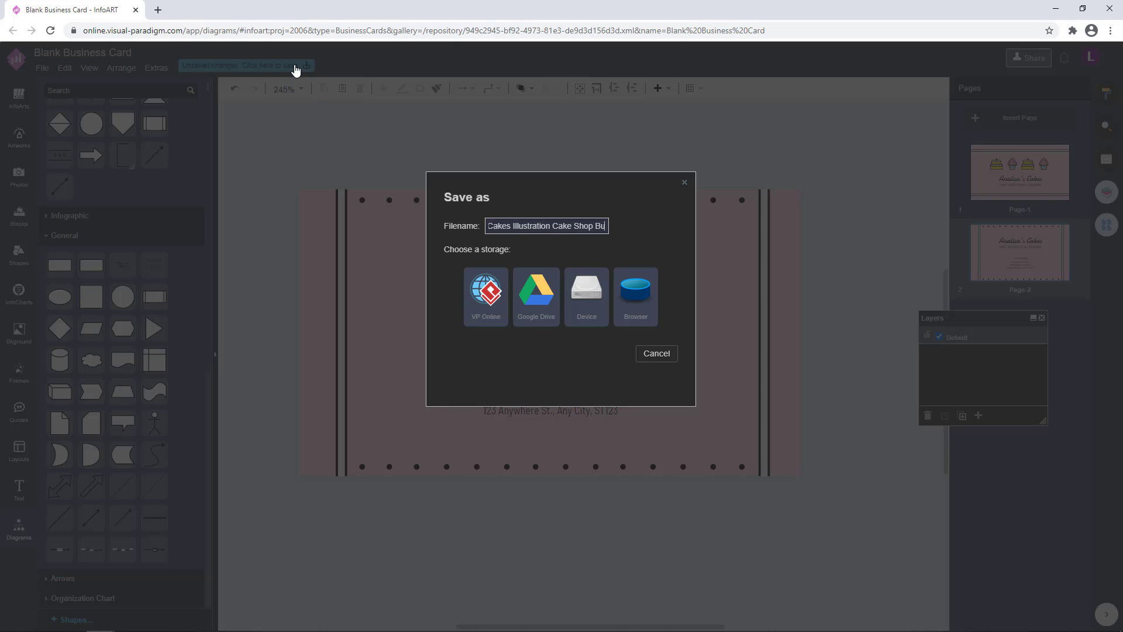
pyautogui.moveTo(605, 226); pyautogui.dragTo(439, 228)
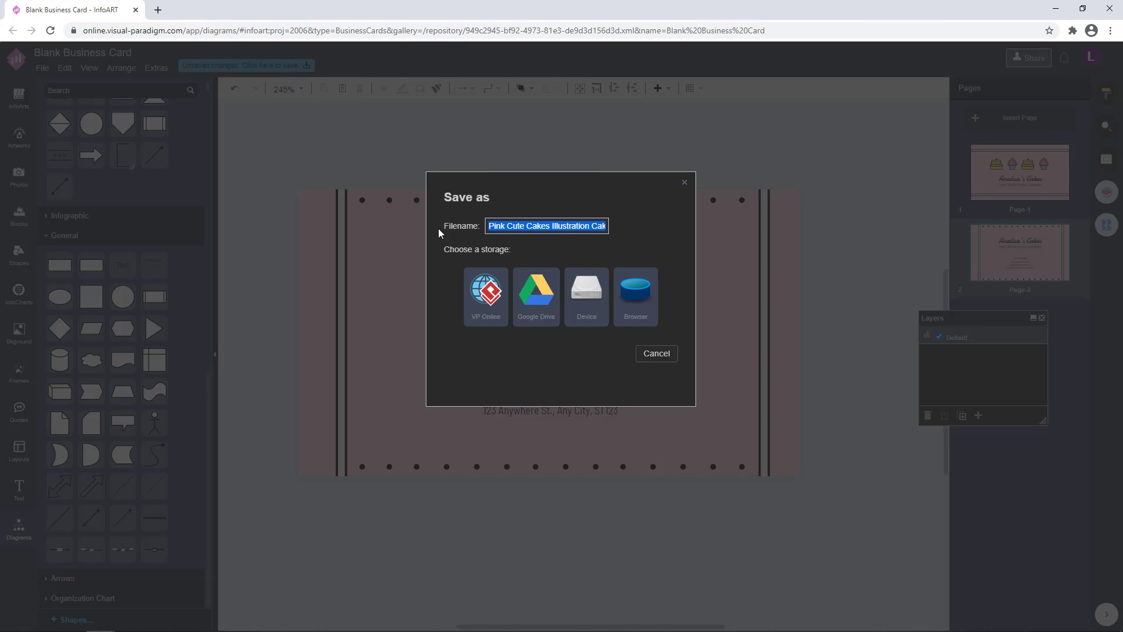
pyautogui.click(485, 309)
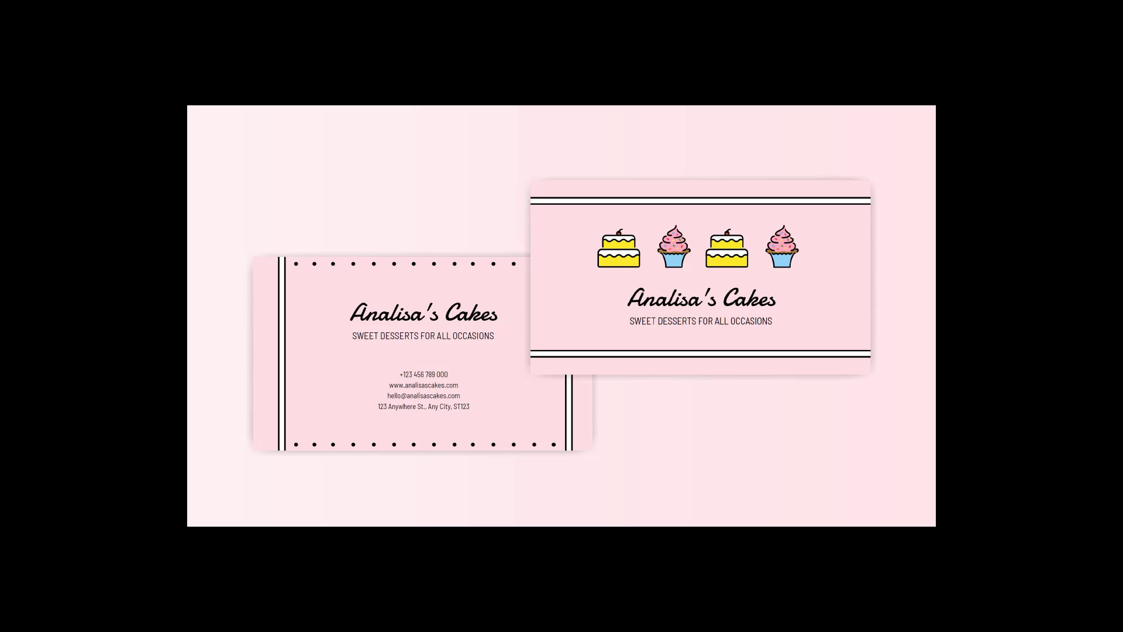